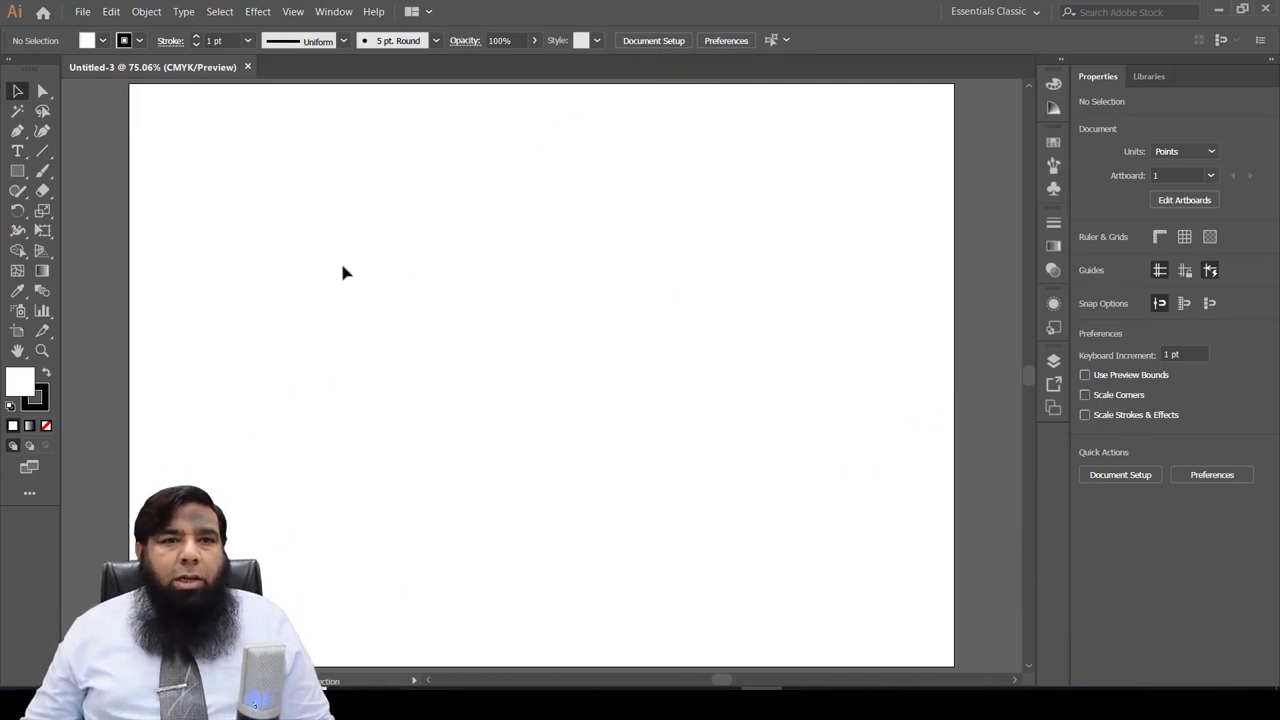
# Step: Draw a wide rectangle about 254 by 78 pt on the artboard
pyautogui.click(22, 176)
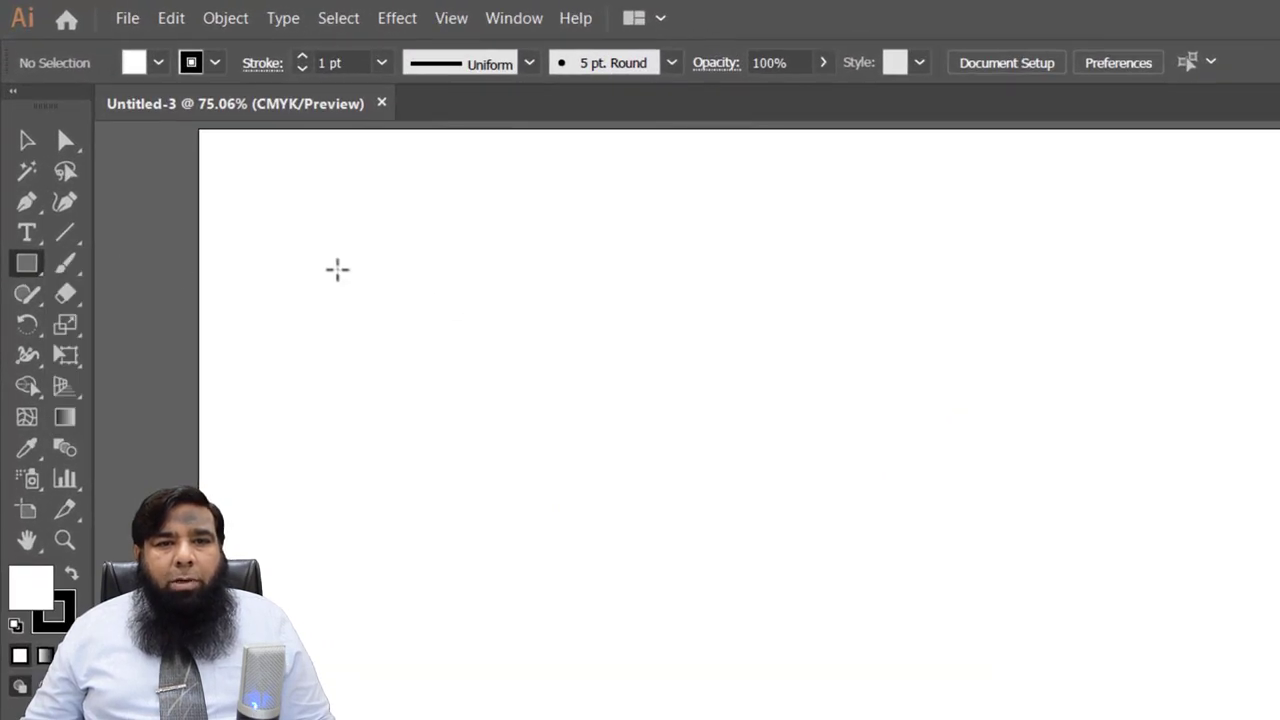
pyautogui.moveTo(301, 239); pyautogui.dragTo(347, 320)
pyautogui.moveTo(391, 361); pyautogui.dragTo(721, 388)
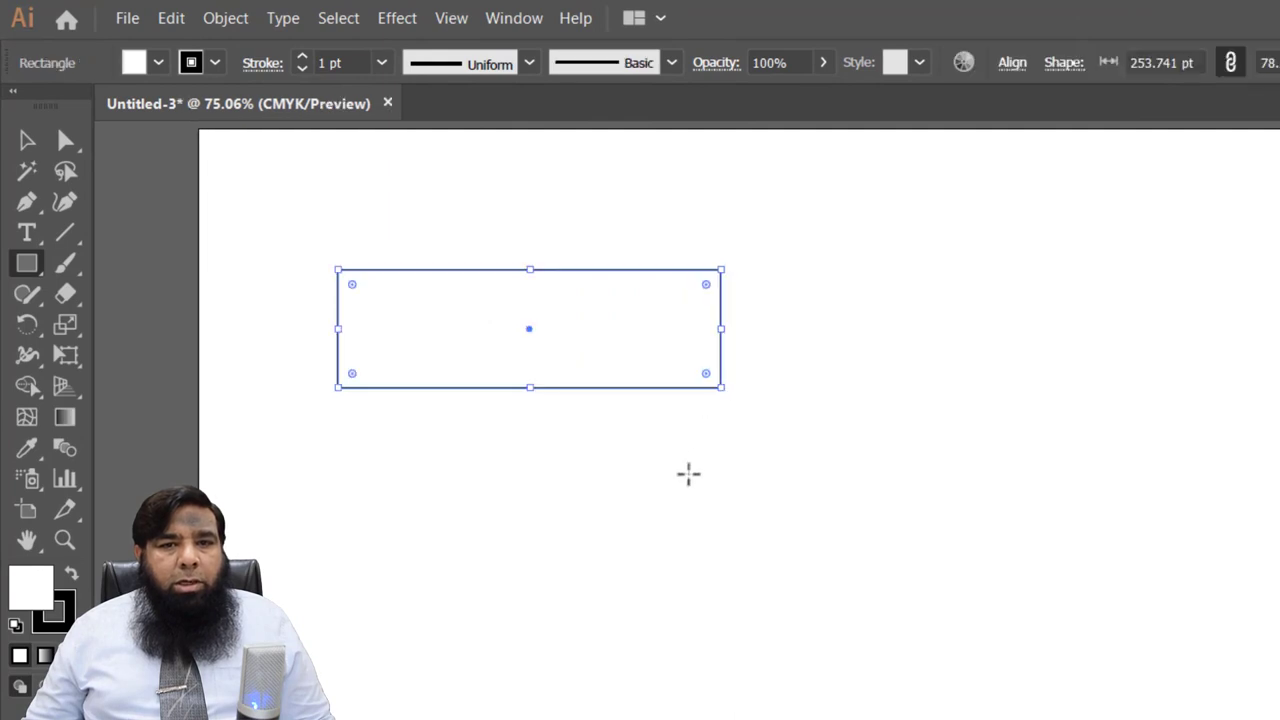
# Step: Draw a circle, move it over the rectangle's middle, and select both shapes
pyautogui.click(27, 263)
pyautogui.click(150, 323)
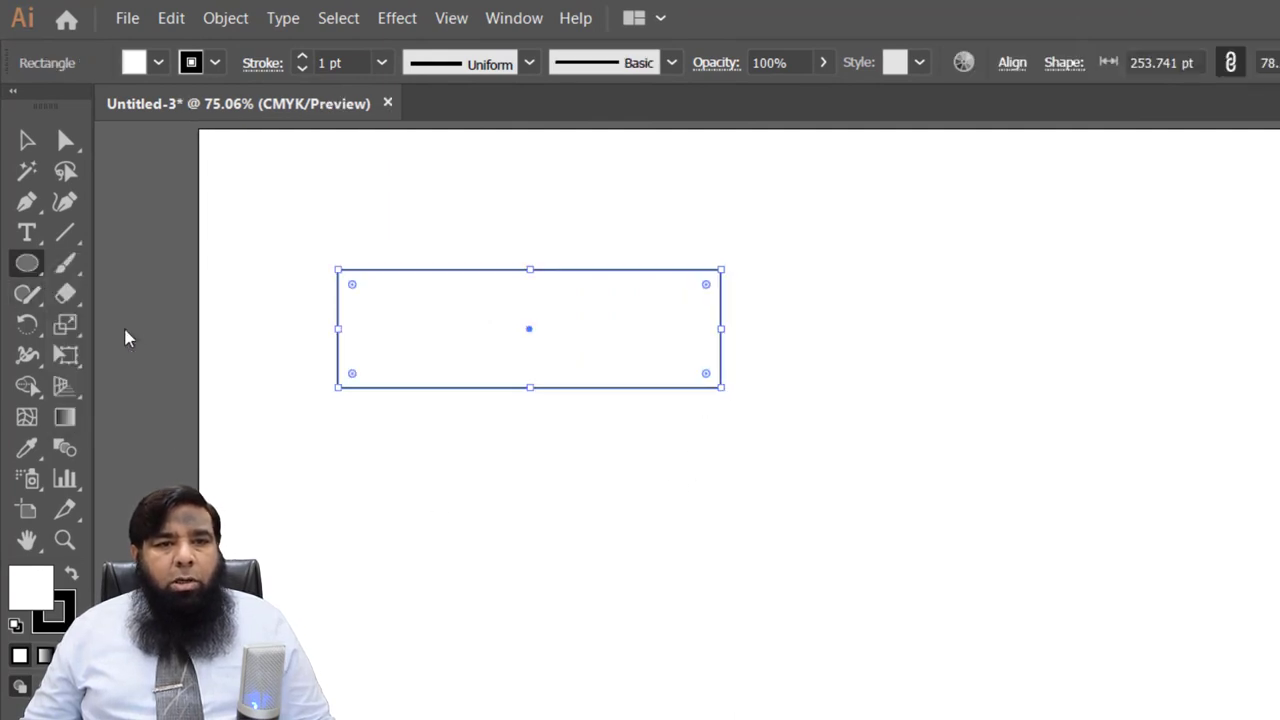
pyautogui.moveTo(439, 509); pyautogui.dragTo(487, 597)
pyautogui.click(27, 141)
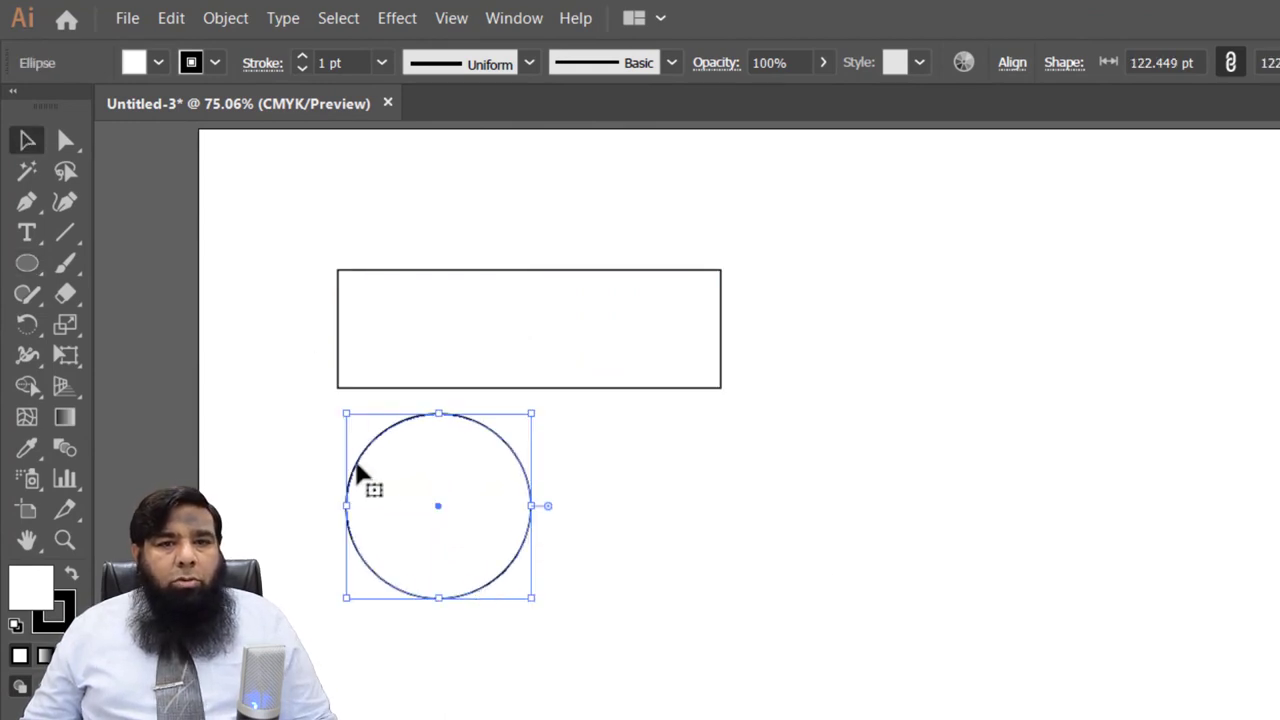
pyautogui.moveTo(434, 545)
pyautogui.mouseDown()
pyautogui.moveTo(503, 437)
pyautogui.moveTo(520, 337)
pyautogui.moveTo(521, 388)
pyautogui.mouseUp()
pyautogui.moveTo(315, 229)
pyautogui.mouseDown()
pyautogui.moveTo(423, 326)
pyautogui.moveTo(643, 383)
pyautogui.mouseUp()
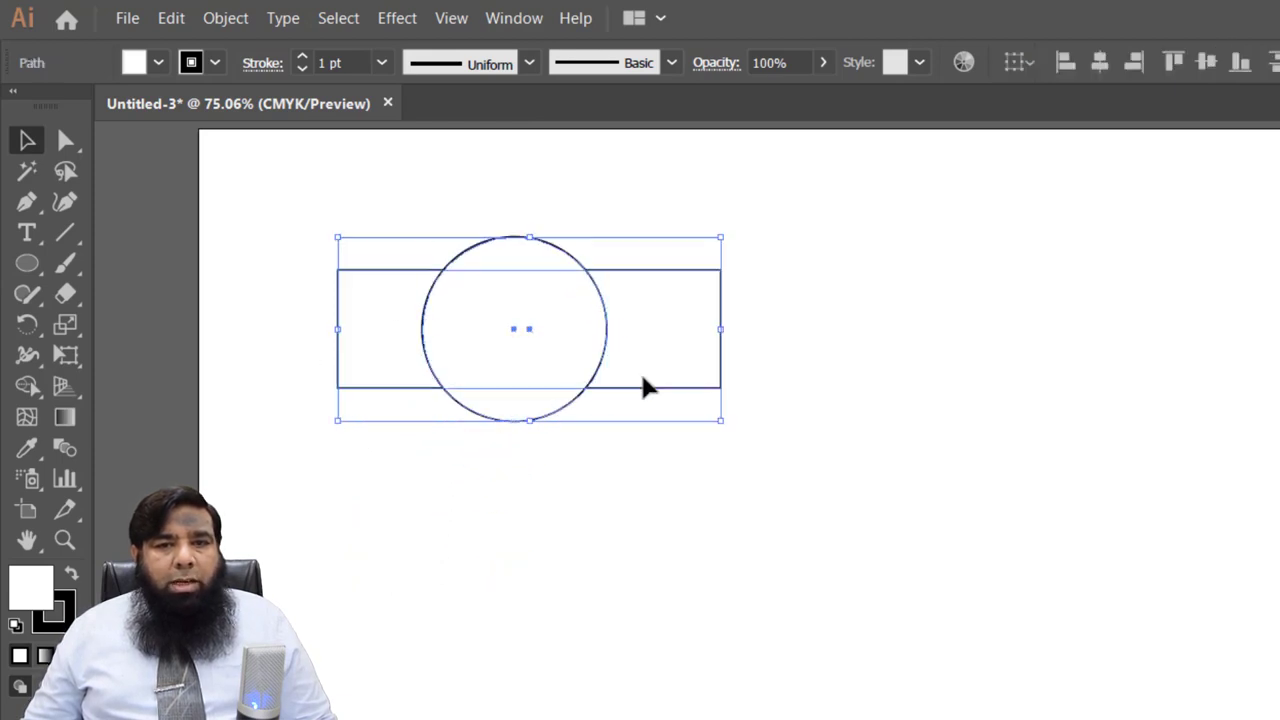
# Step: Align the circle and rectangle to each other's horizontal and vertical centres
pyautogui.click(1097, 64)
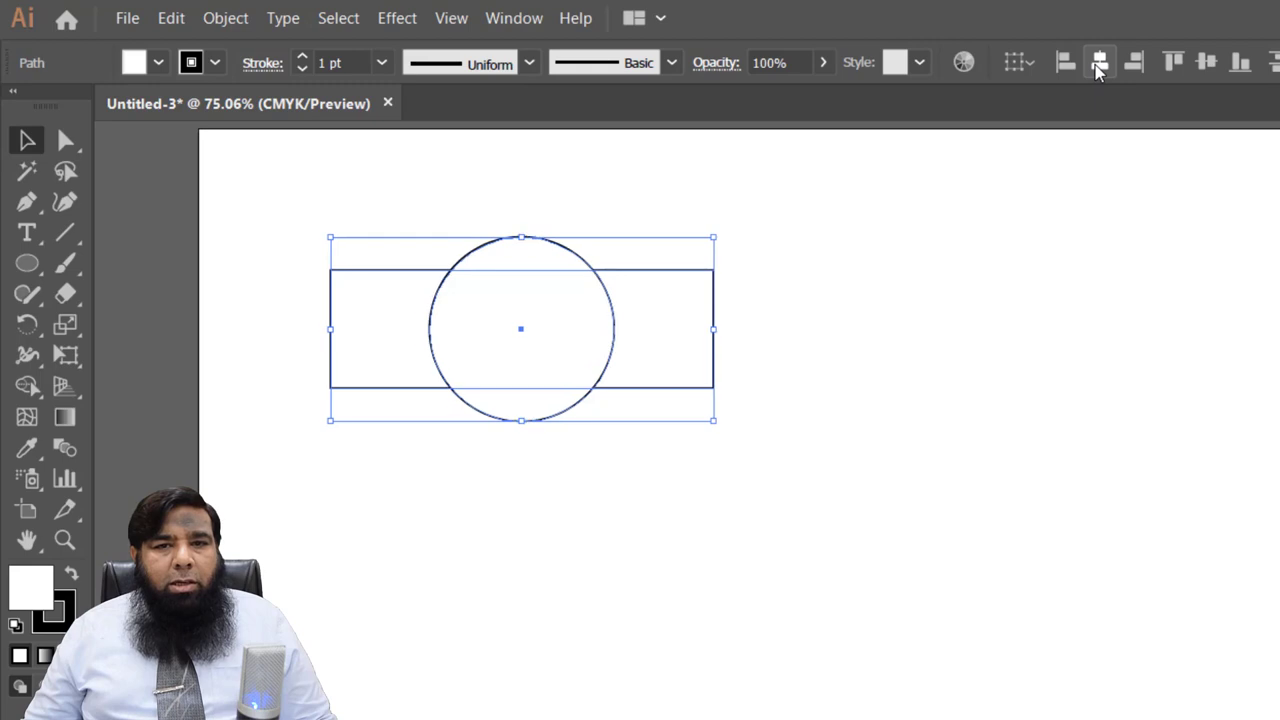
pyautogui.click(1199, 70)
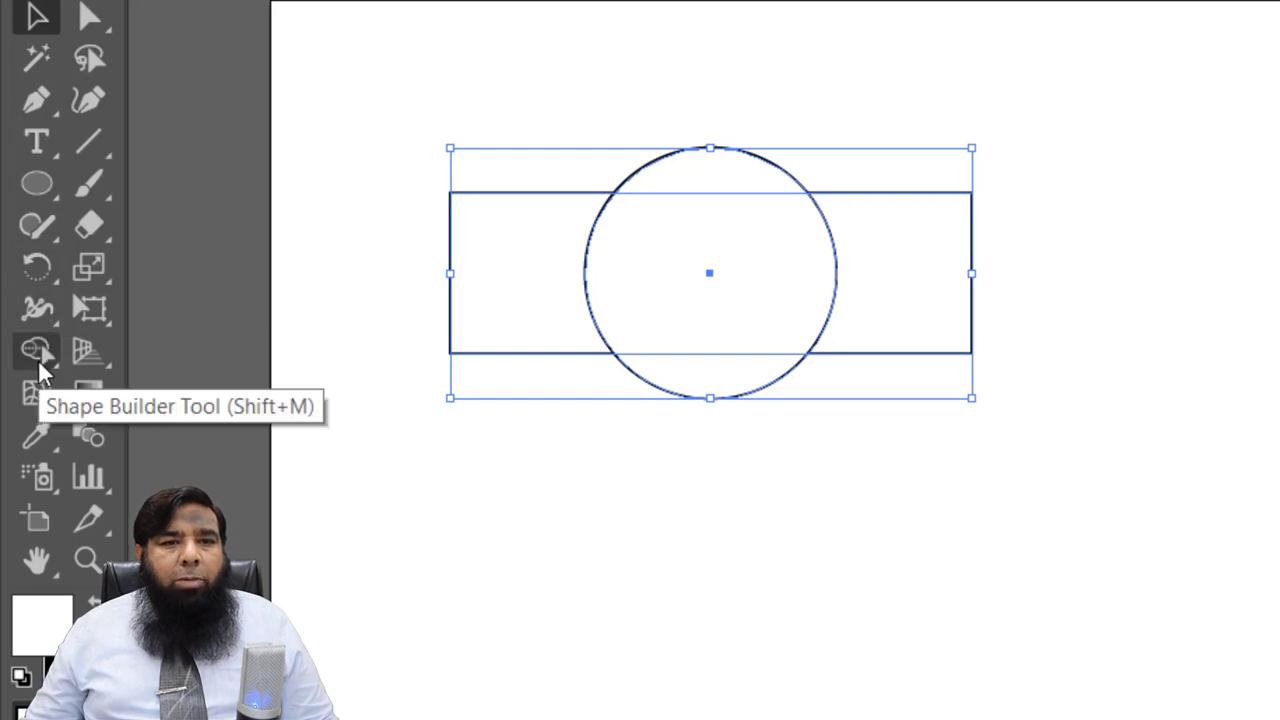
# Step: Choose the Shape Builder Tool from the toolbar flyout with both shapes selected
pyautogui.moveTo(38, 359); pyautogui.dragTo(92, 365)
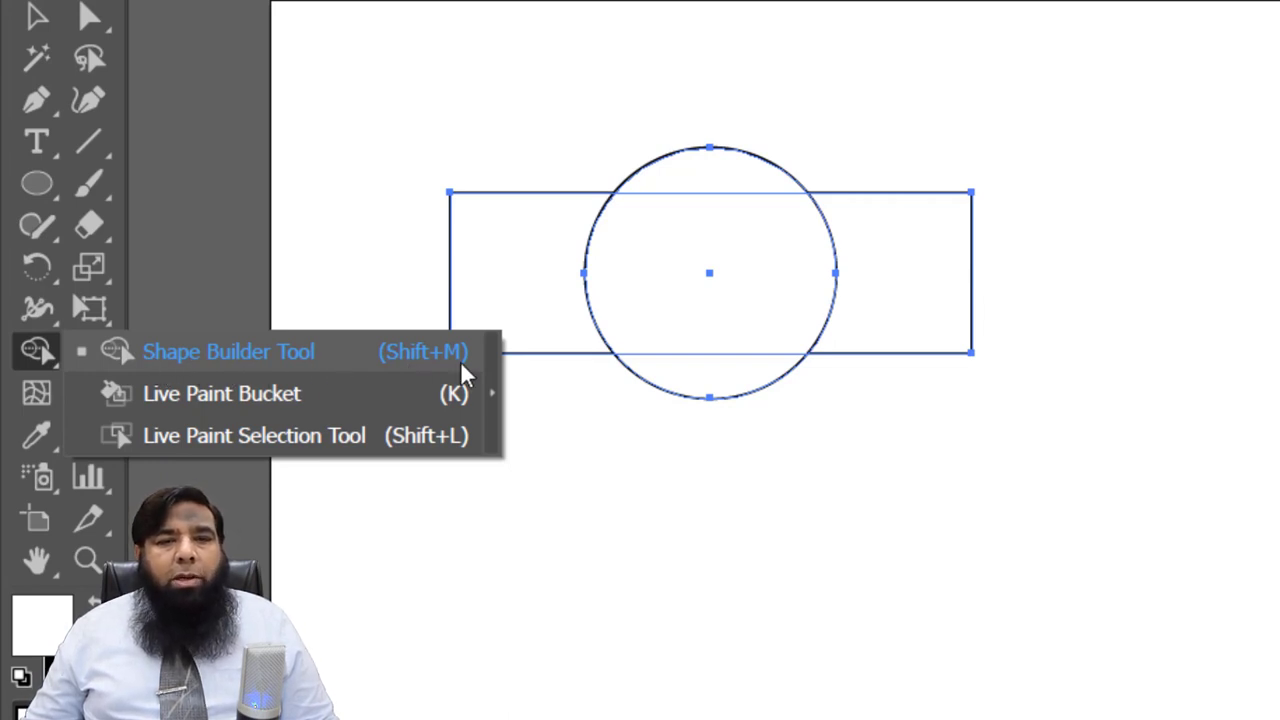
pyautogui.click(42, 351)
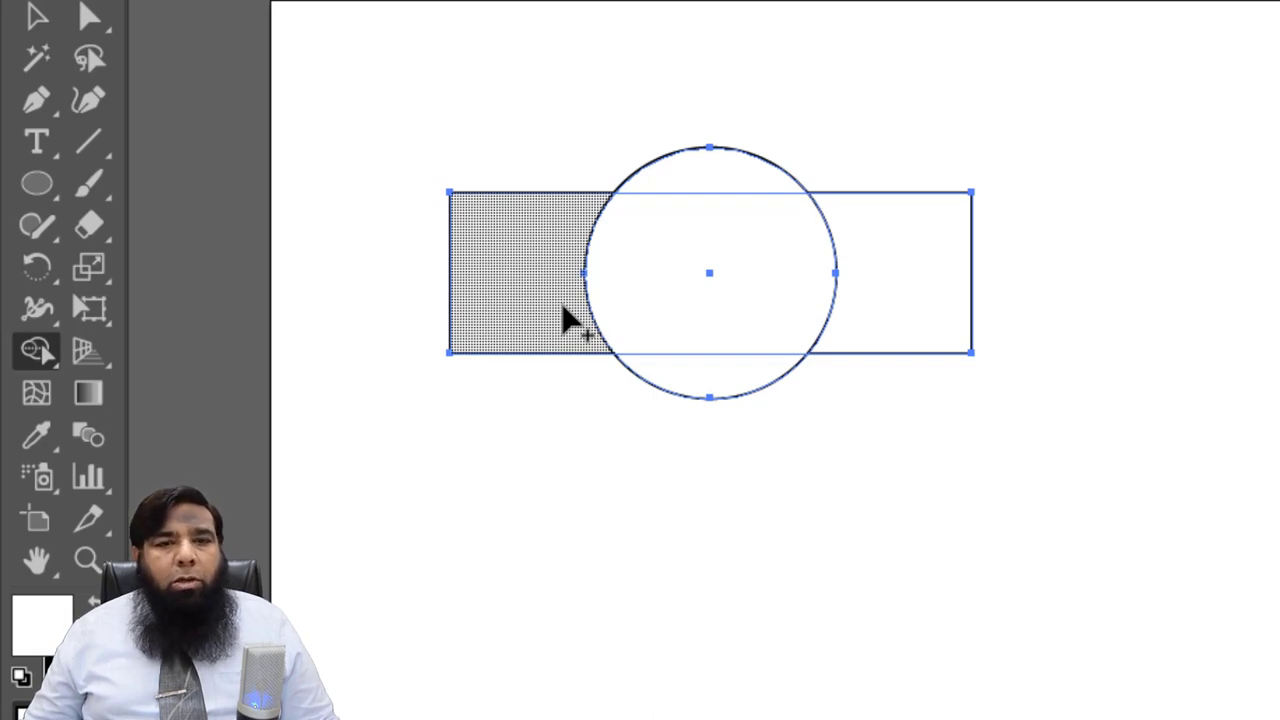
# Step: Unite all rectangle and circle regions into one 253.74 × 122.45 pt banner, then select it
pyautogui.moveTo(528, 290); pyautogui.dragTo(676, 290)
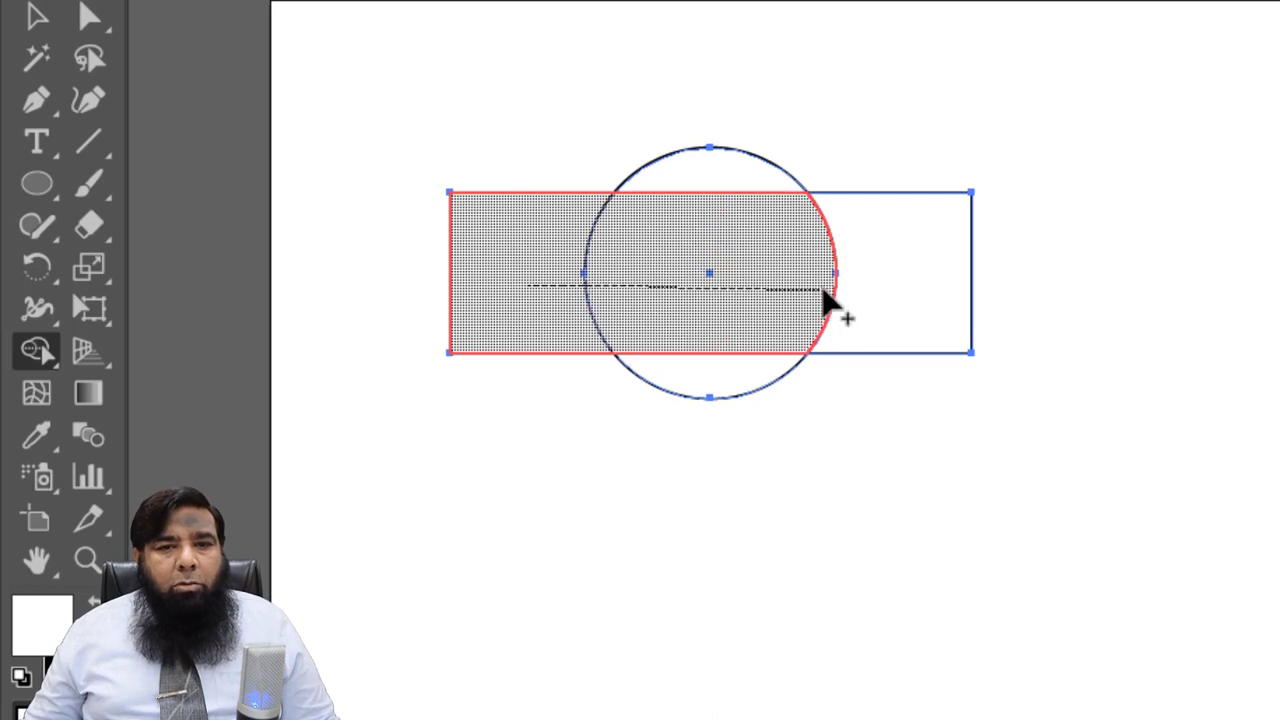
pyautogui.moveTo(676, 290); pyautogui.dragTo(860, 289)
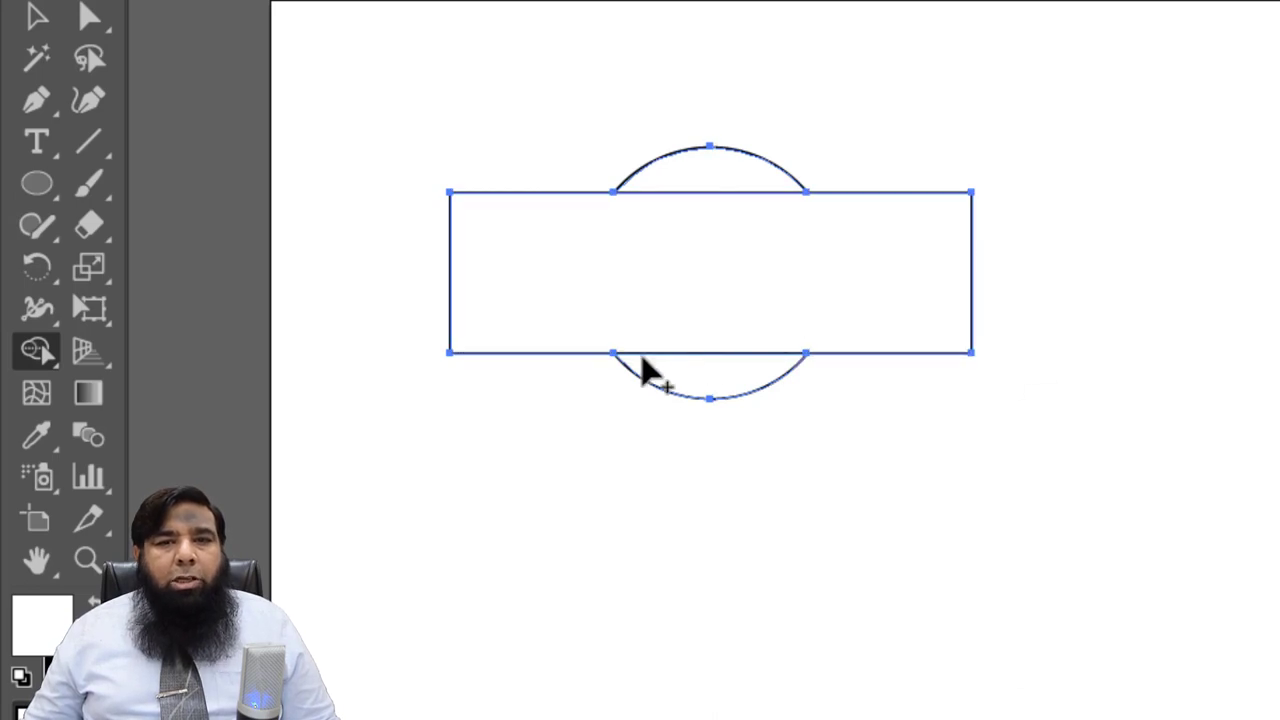
pyautogui.moveTo(710, 174); pyautogui.dragTo(714, 371)
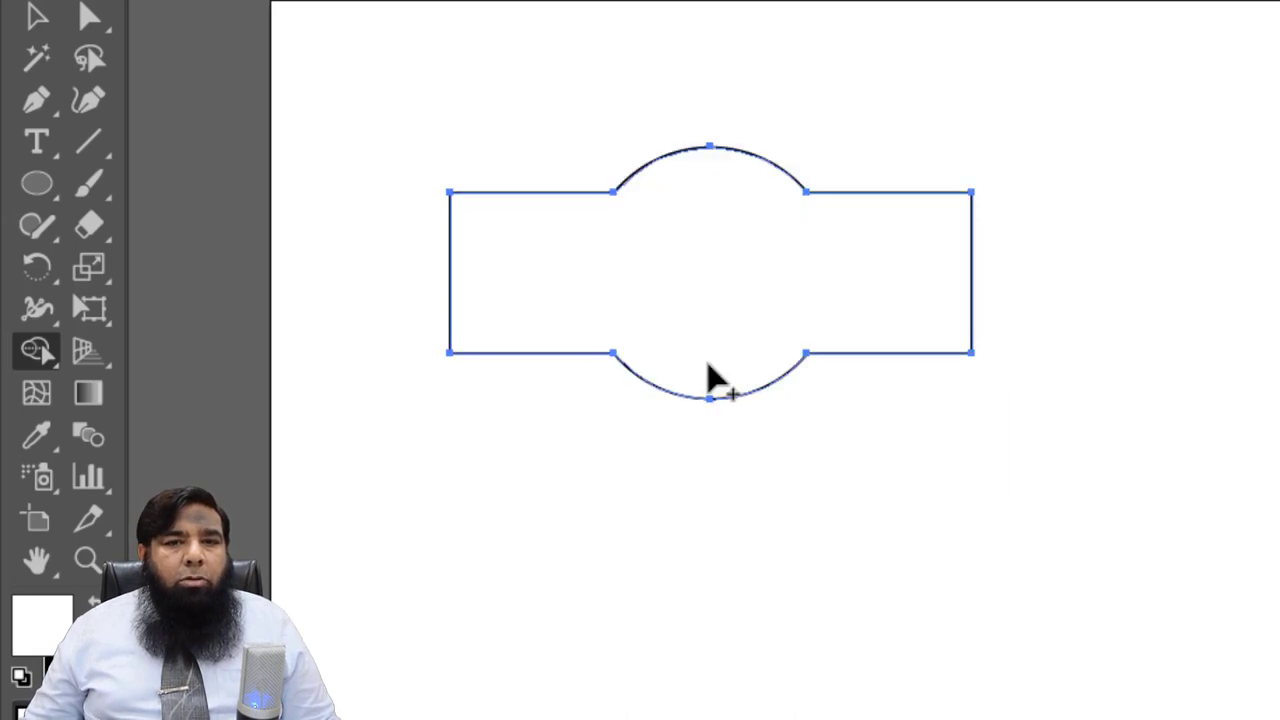
pyautogui.click(40, 18)
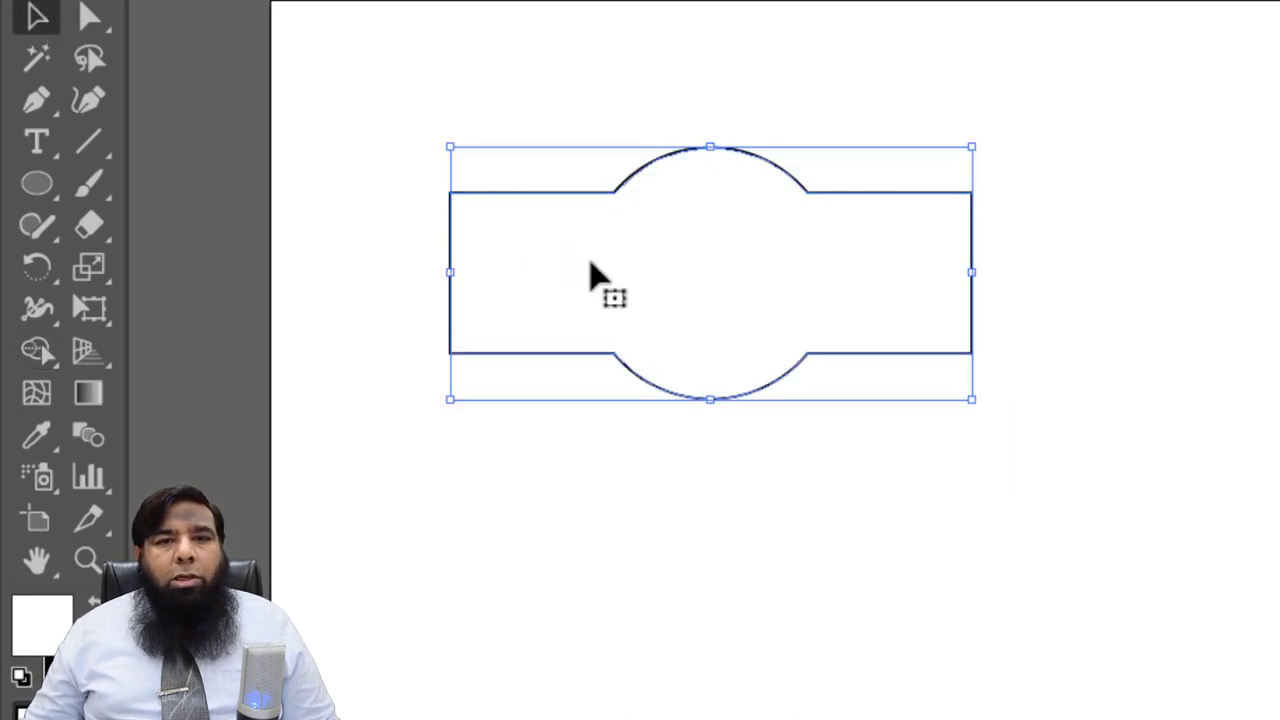
pyautogui.moveTo(589, 275)
pyautogui.mouseDown()
pyautogui.moveTo(840, 300)
pyautogui.moveTo(251, 229)
pyautogui.mouseUp()
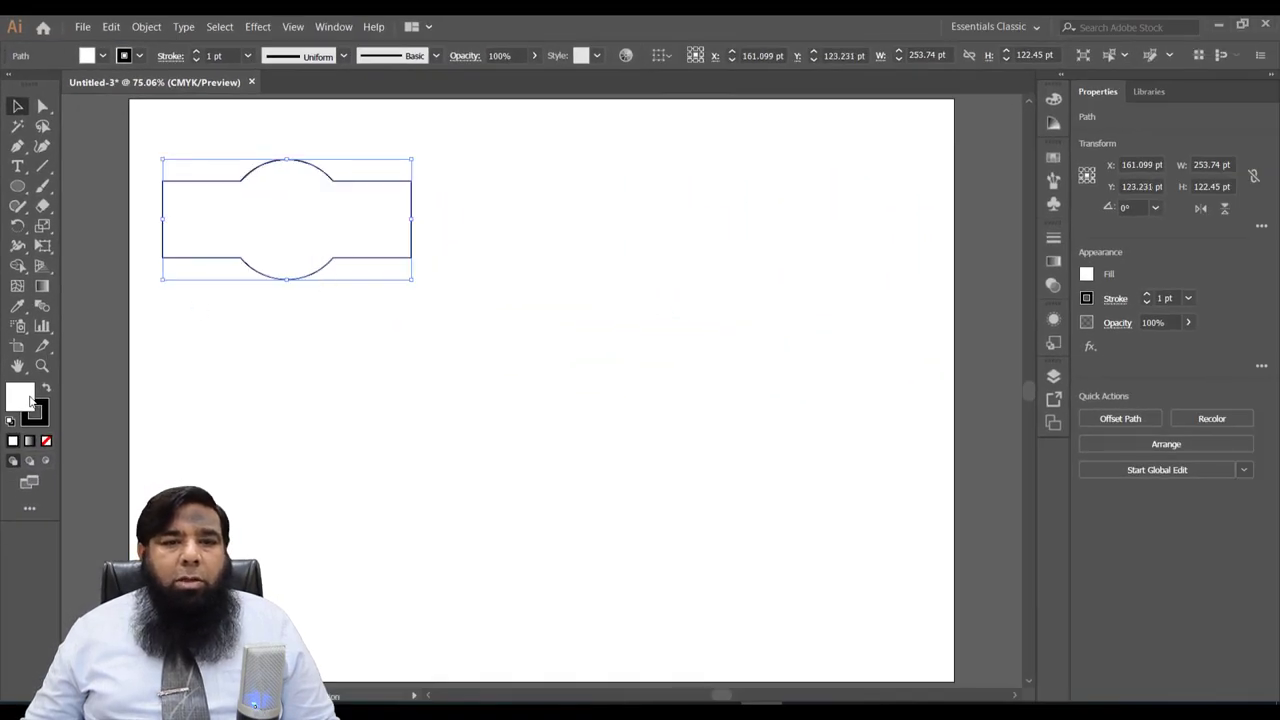
# Step: Give the merged banner shape a green fill using the Color Picker
pyautogui.doubleClick(30, 400)
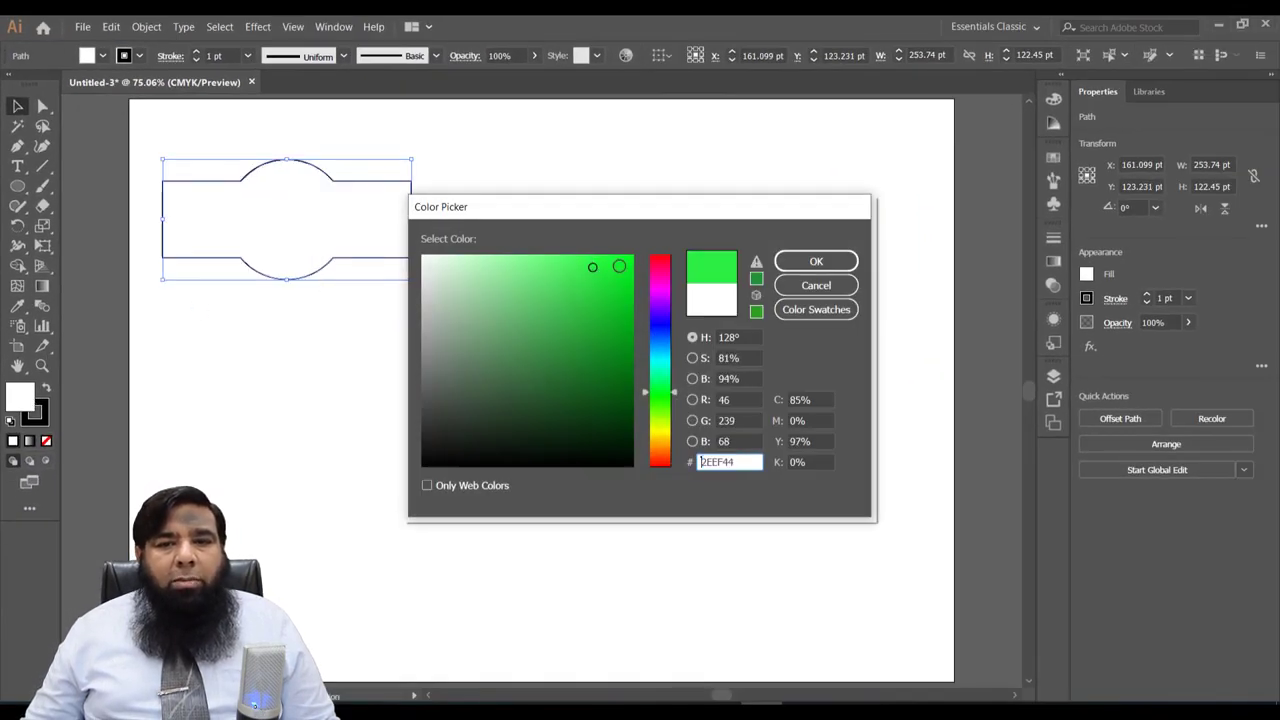
pyautogui.click(592, 270)
pyautogui.press('Return')
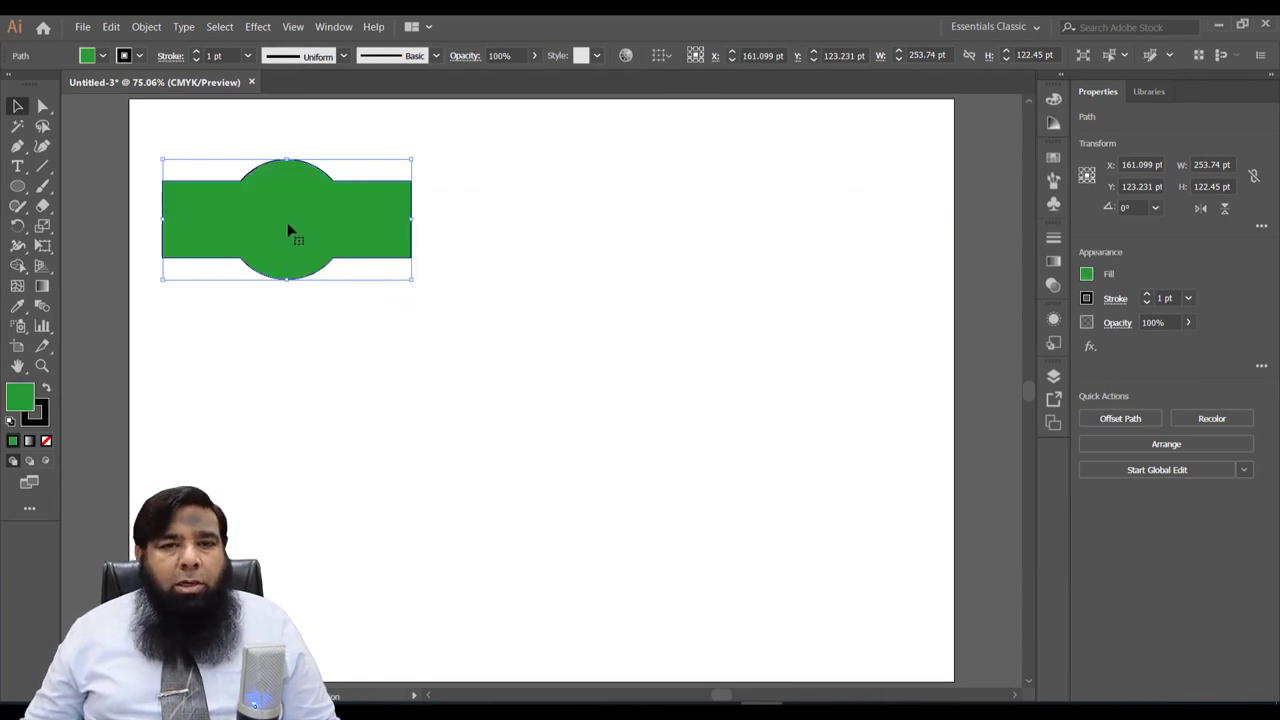
pyautogui.click(20, 192)
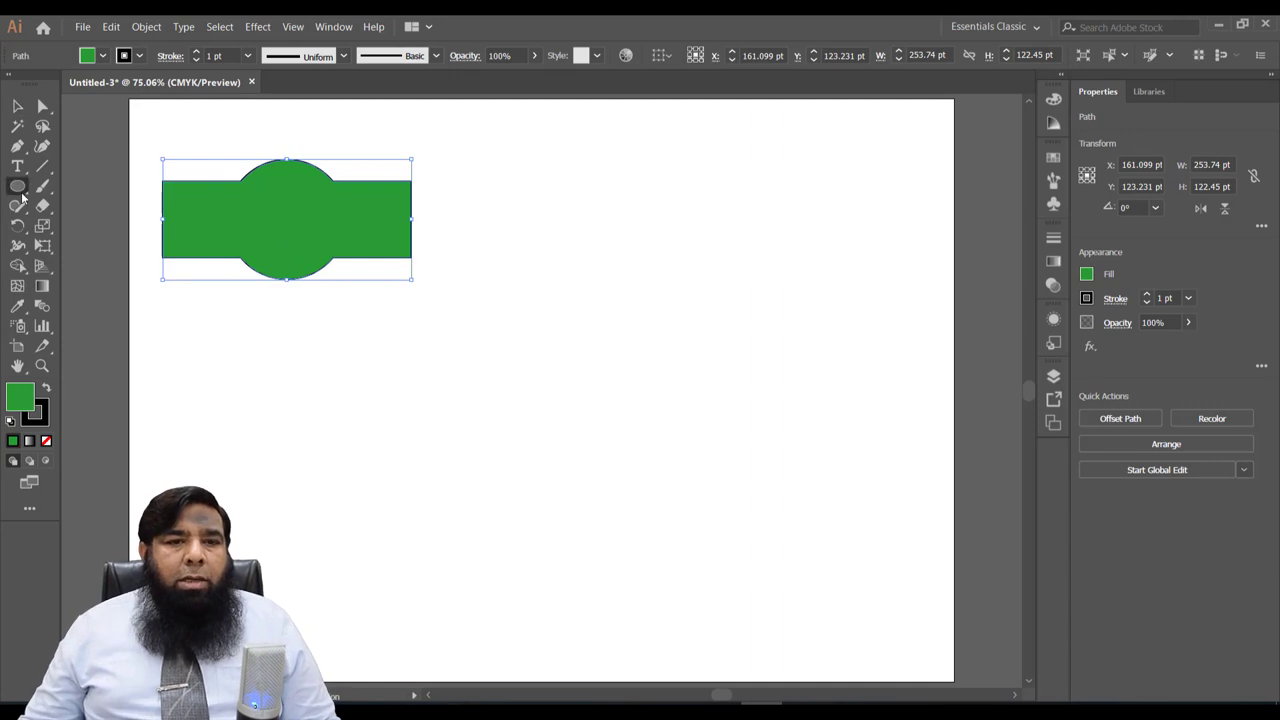
pyautogui.click(20, 192)
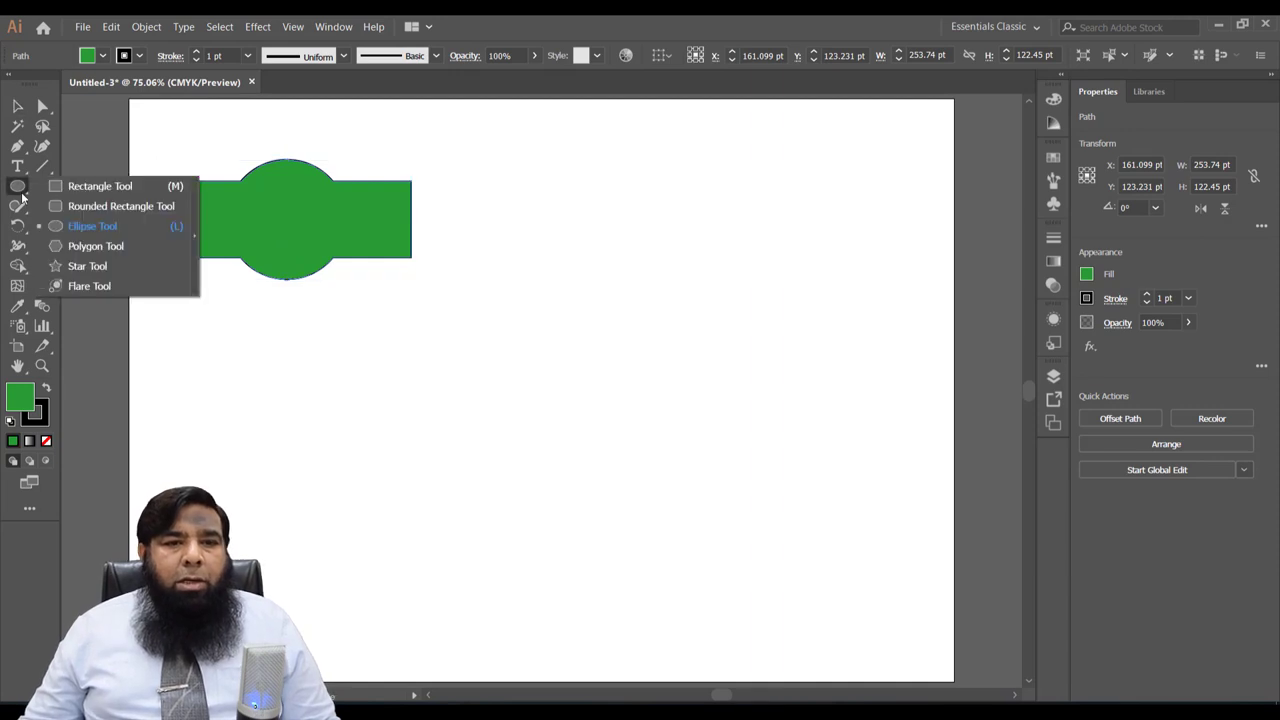
# Step: Draw a green circle and place an offset copy up-right overlapping it
pyautogui.click(70, 225)
pyautogui.moveTo(532, 299); pyautogui.dragTo(597, 383)
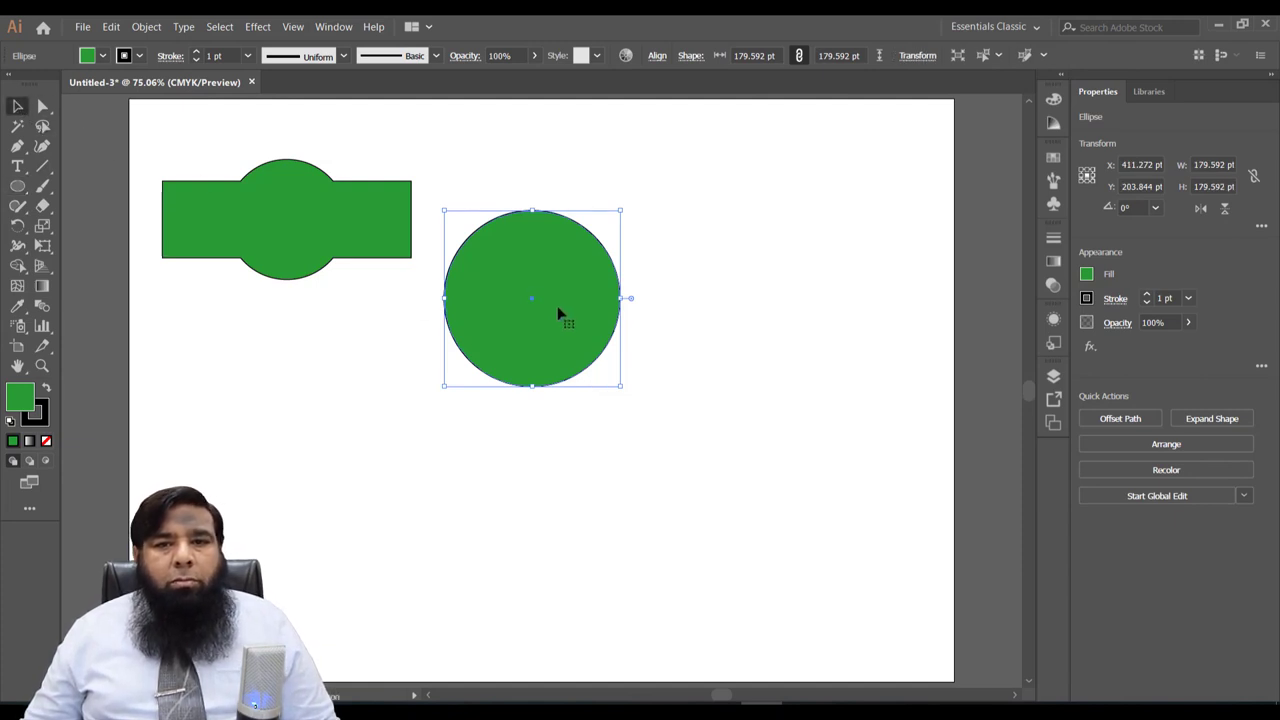
pyautogui.moveTo(560, 314); pyautogui.dragTo(555, 279)
# Step: Duplicate the overlapping circle pair to the right side of the artboard
pyautogui.keyDown('shift'); pyautogui.click(447, 327); pyautogui.keyUp('shift')
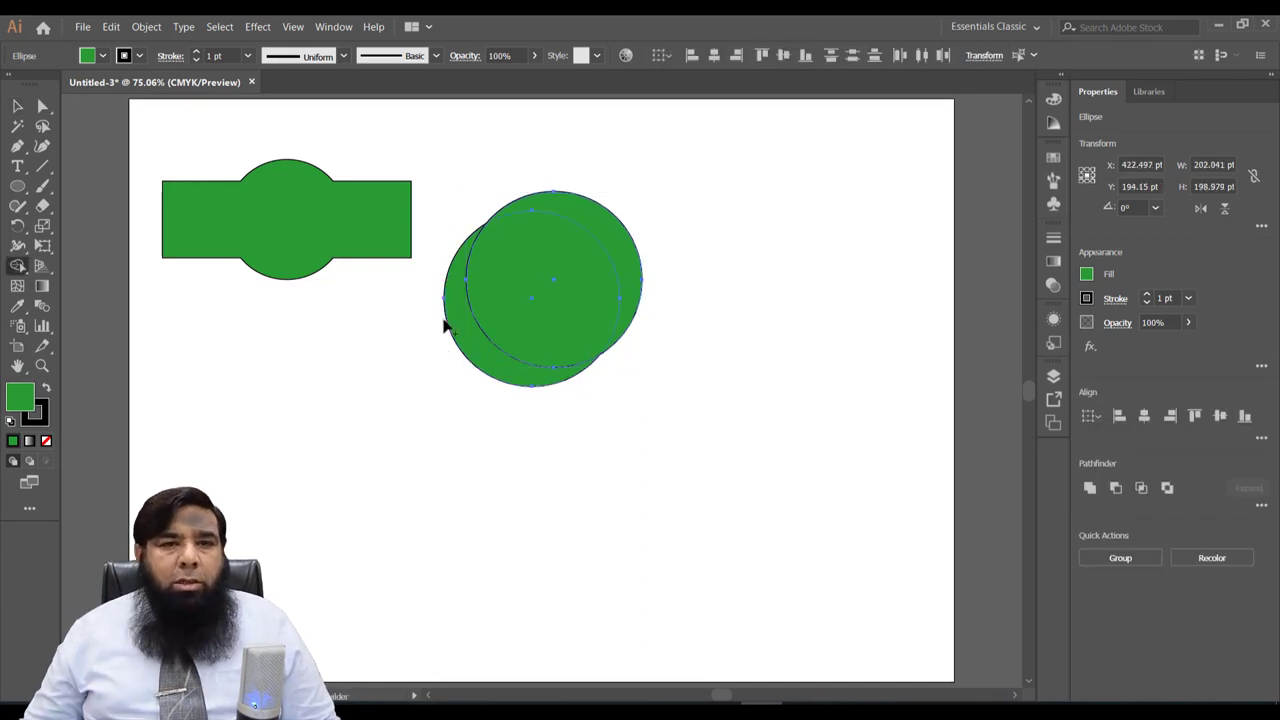
pyautogui.hotkey('shift', 'm')
pyautogui.click(16, 108)
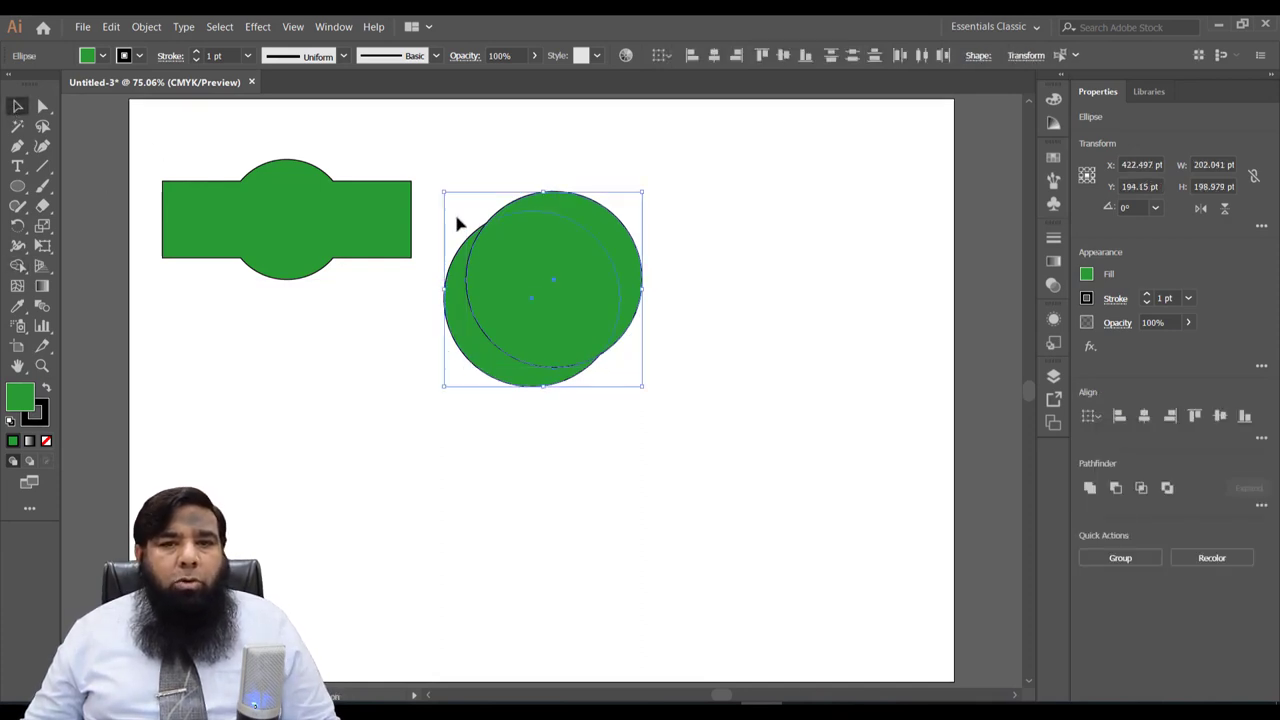
pyautogui.moveTo(539, 304)
pyautogui.mouseDown()
pyautogui.moveTo(711, 421)
pyautogui.moveTo(765, 325)
pyautogui.mouseUp()
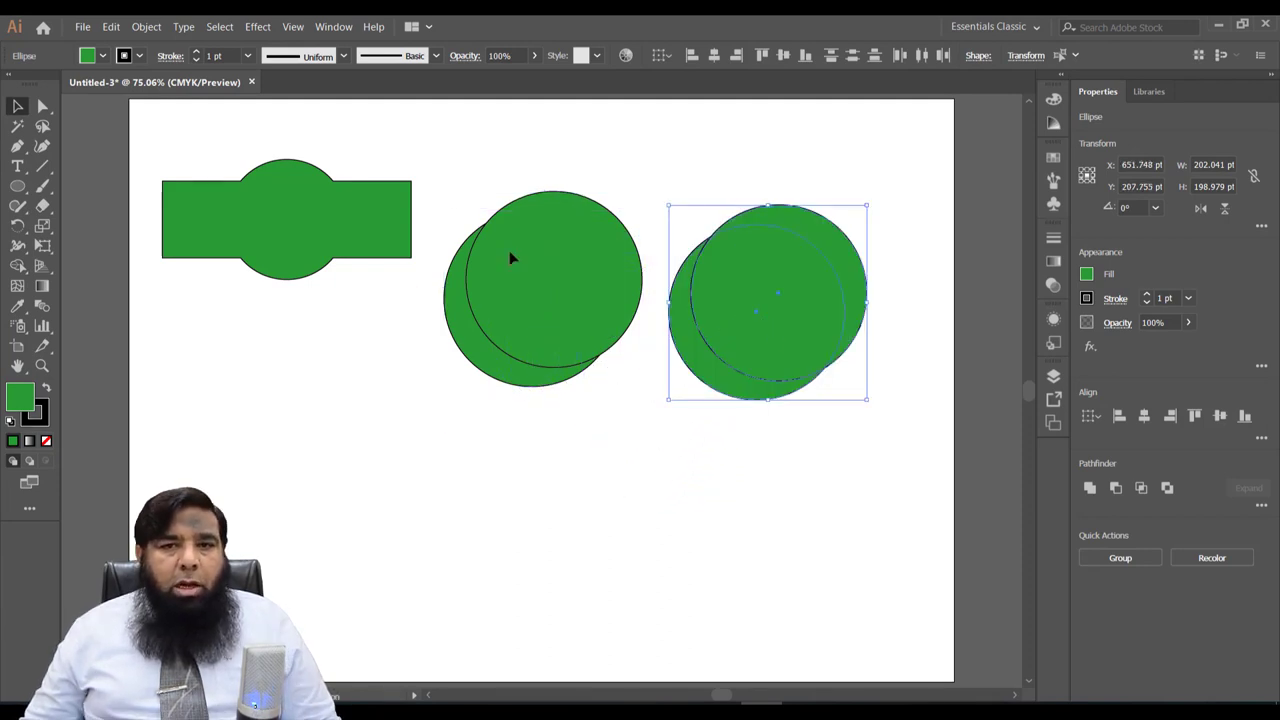
pyautogui.click(555, 321)
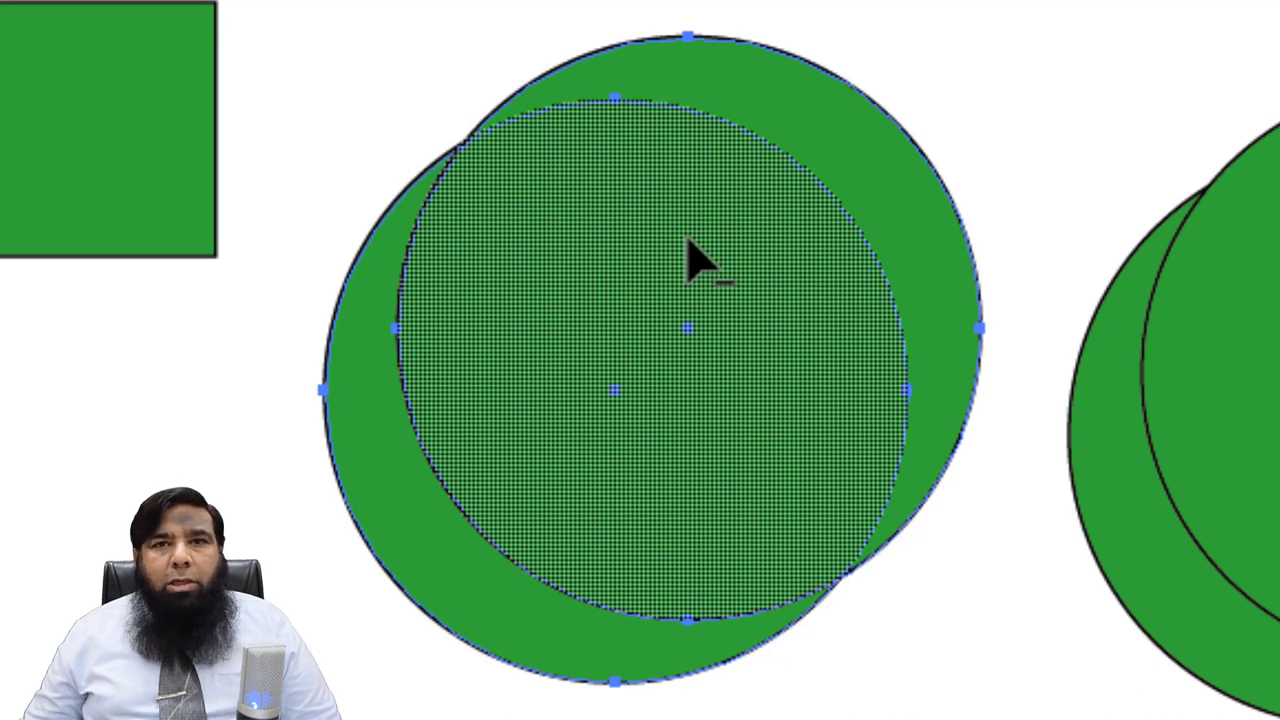
# Step: Carve the left circle pair into a crescent with the Shape Builder
pyautogui.moveTo(687, 239); pyautogui.dragTo(875, 152)
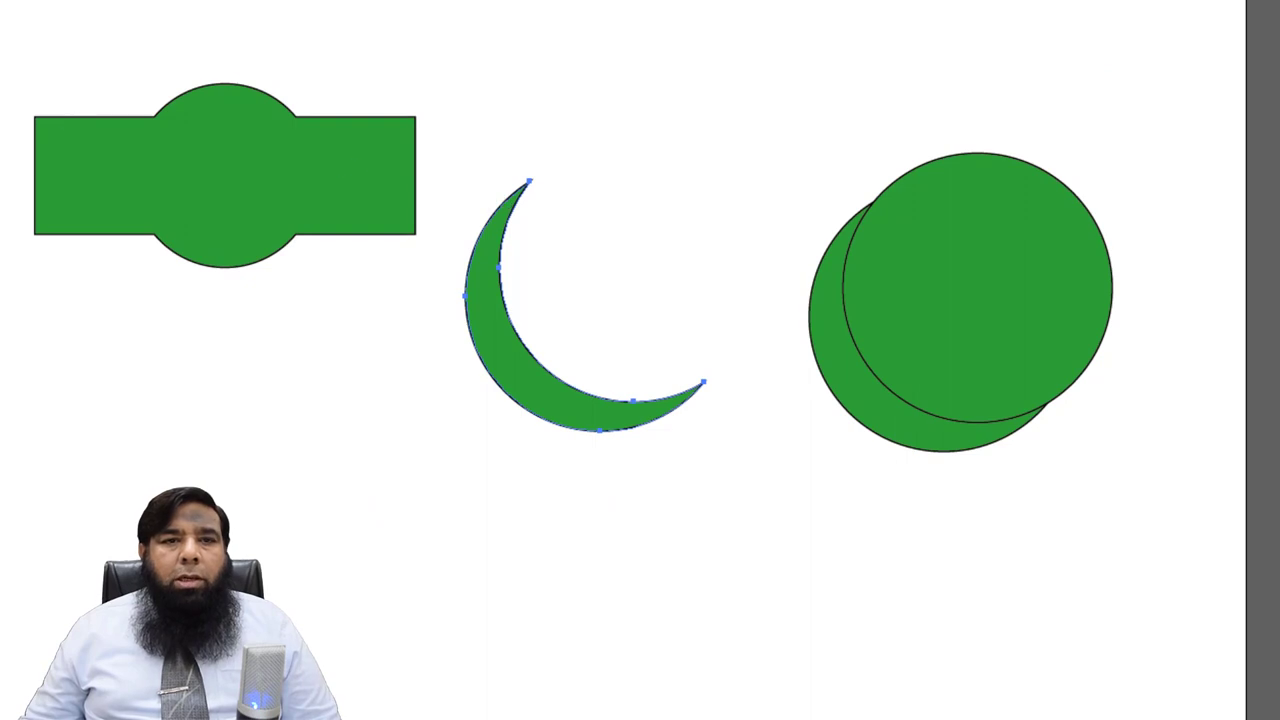
pyautogui.press('v')
pyautogui.click(343, 501)
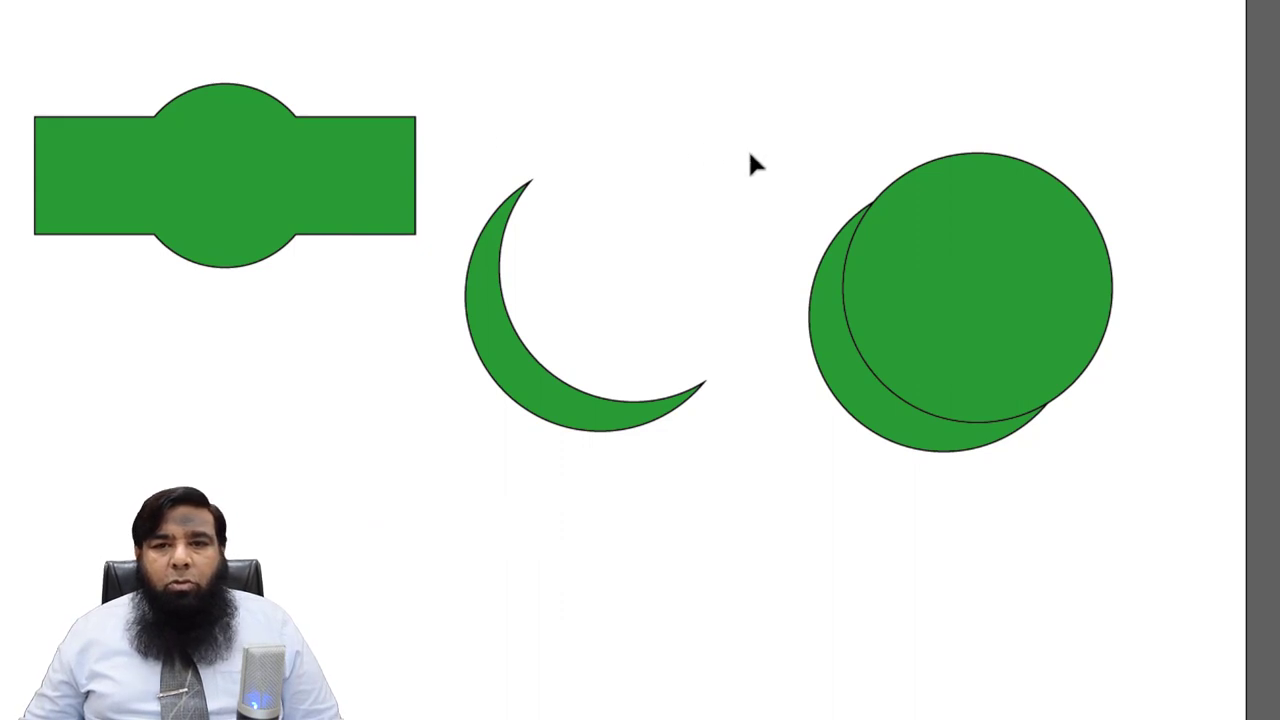
# Step: Remove the right pair's shared middle to form a ring, and move it over the crescent
pyautogui.moveTo(980, 355); pyautogui.dragTo(980, 365)
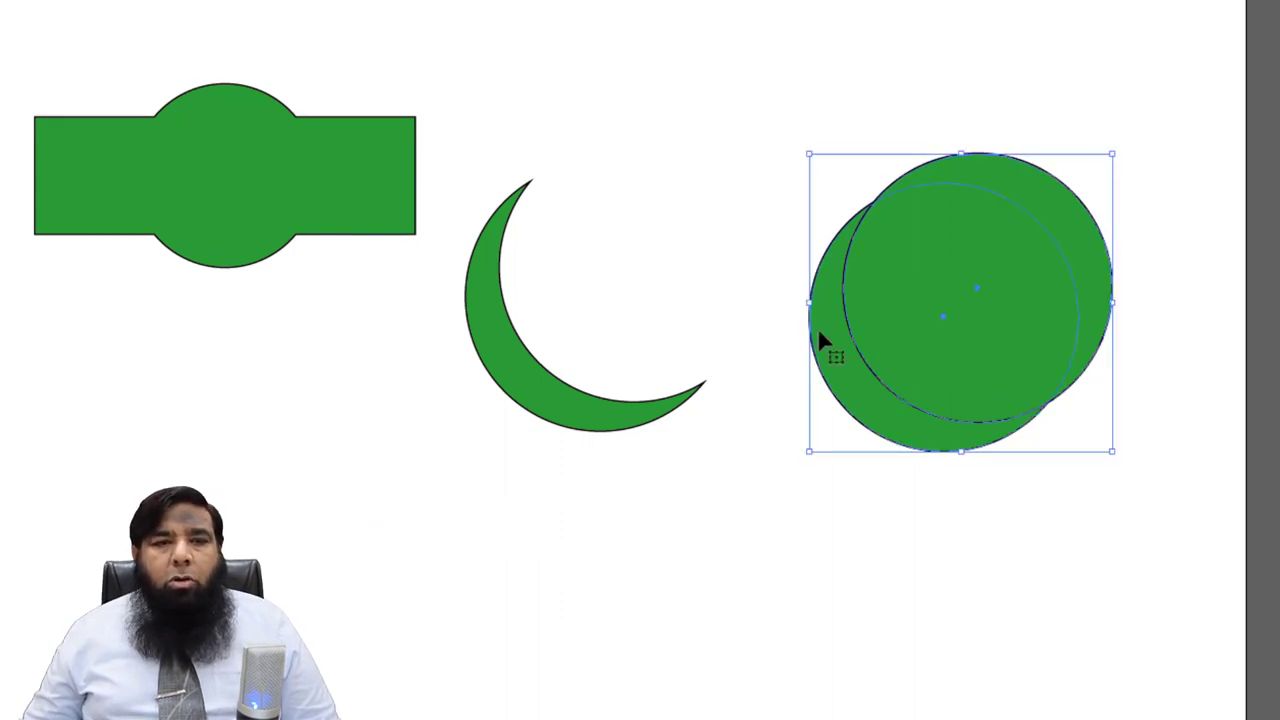
pyautogui.hotkey('shift', 'm')
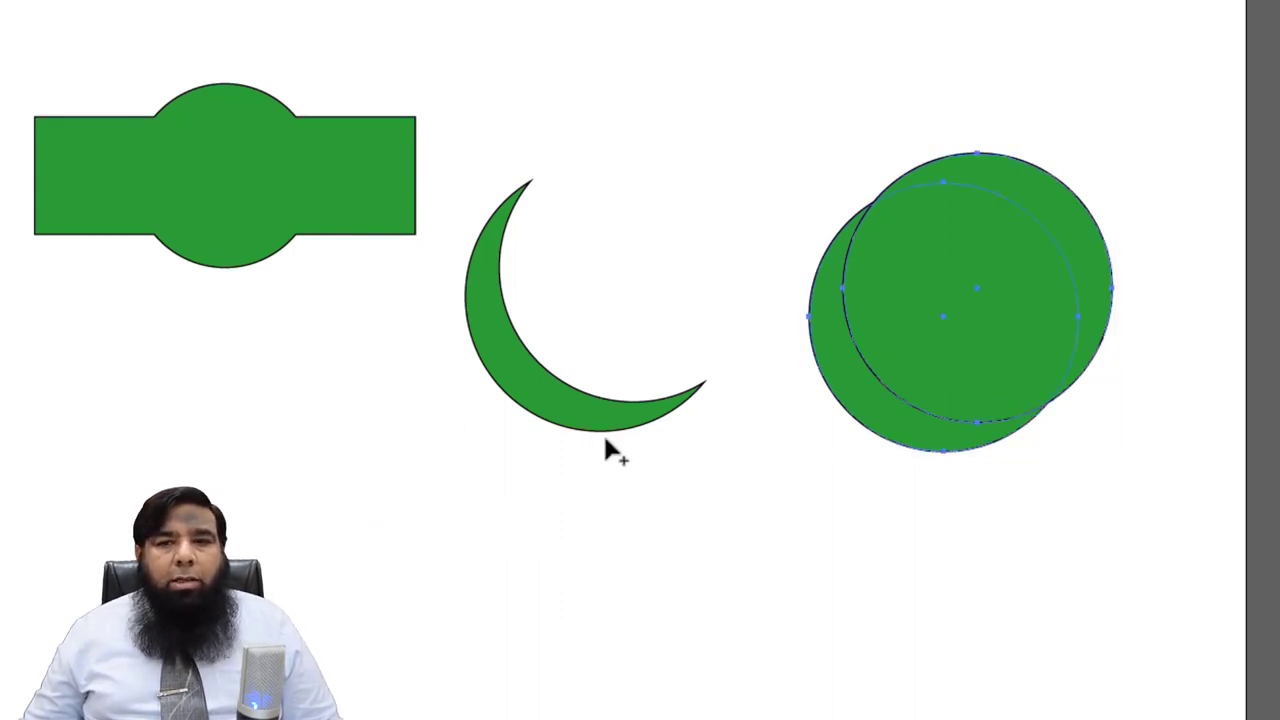
pyautogui.keyDown('alt'); pyautogui.click(960, 360); pyautogui.keyUp('alt')
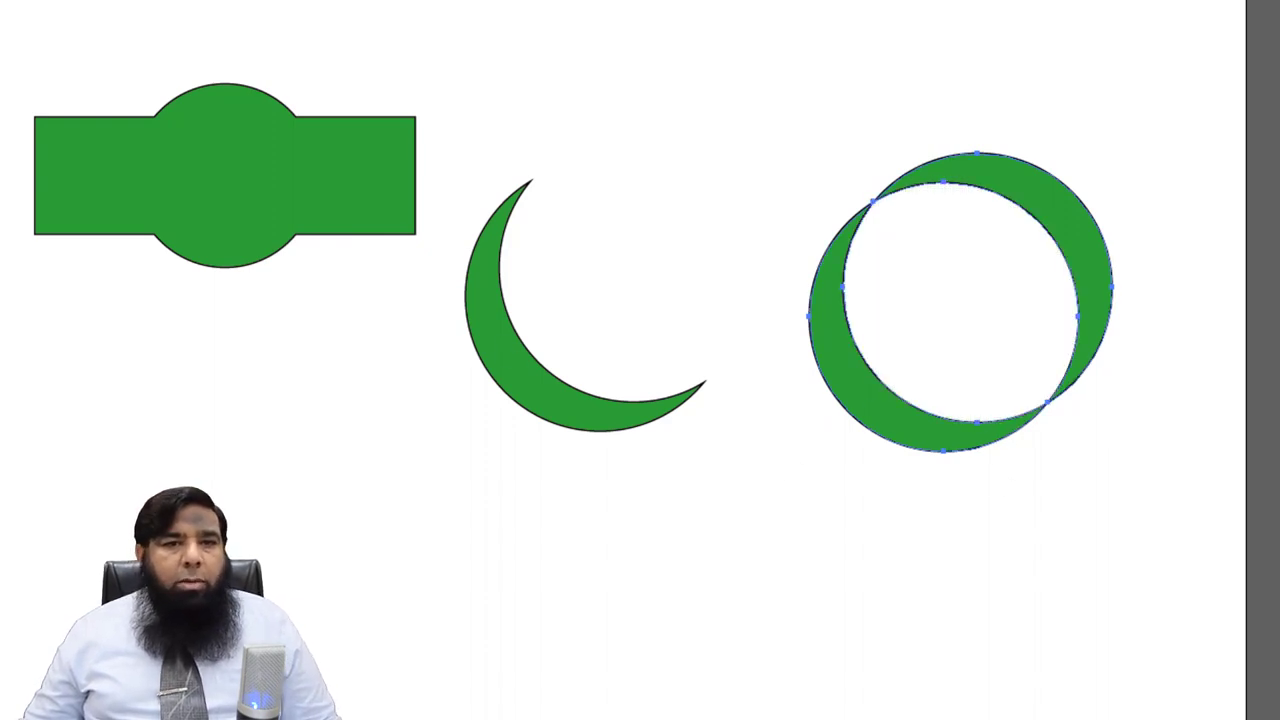
pyautogui.press('v')
pyautogui.moveTo(1010, 408); pyautogui.dragTo(765, 305)
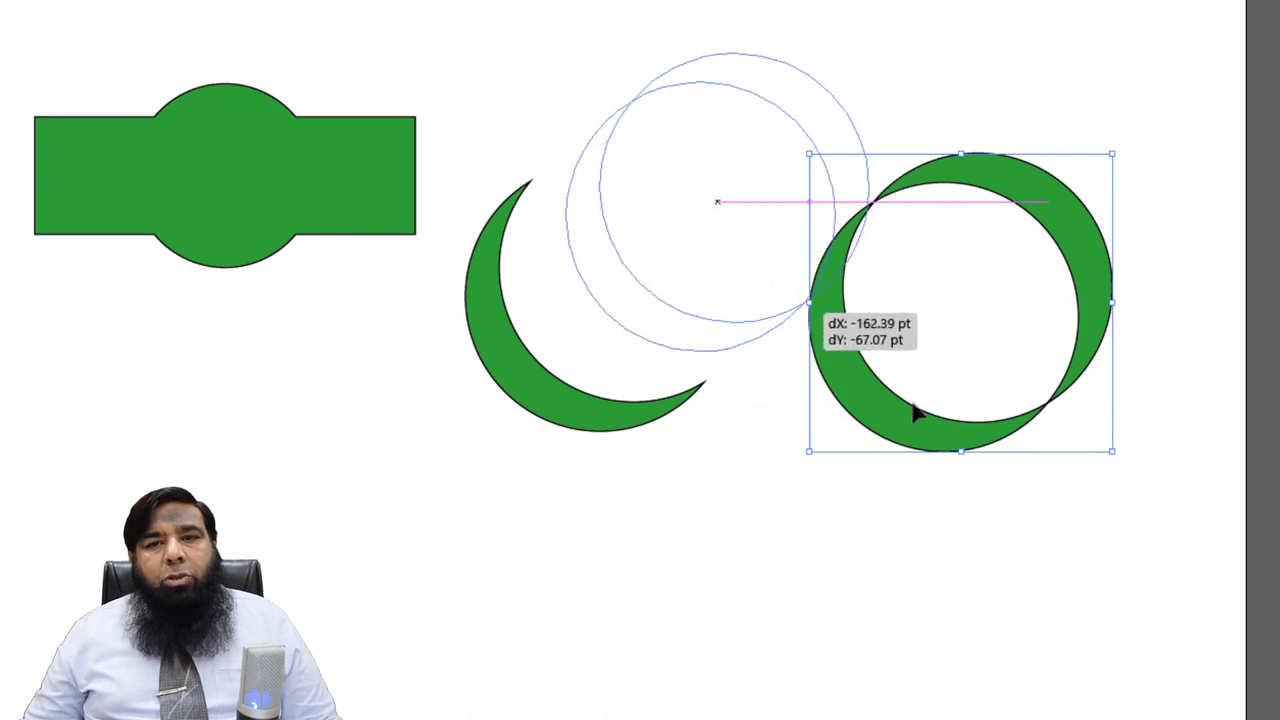
pyautogui.moveTo(915, 413); pyautogui.dragTo(915, 413)
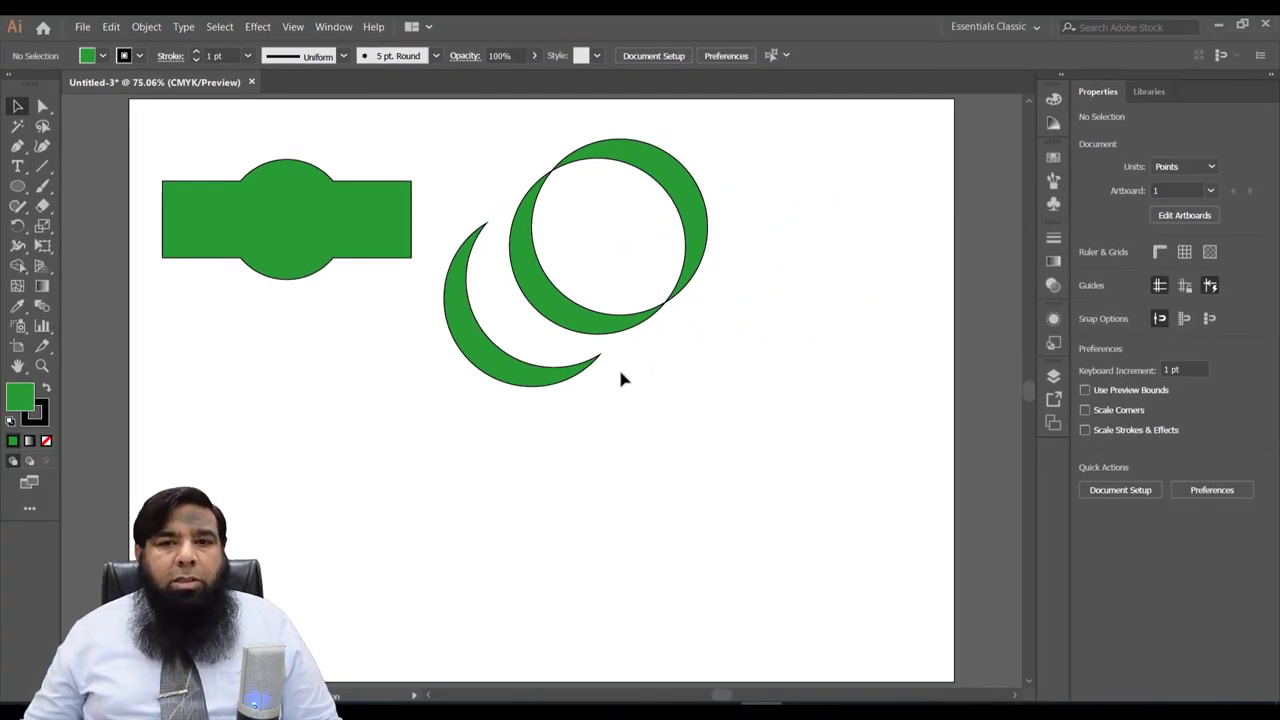
# Step: Delete all artwork and reset to default white fill and black stroke
pyautogui.moveTo(140, 124); pyautogui.dragTo(720, 385)
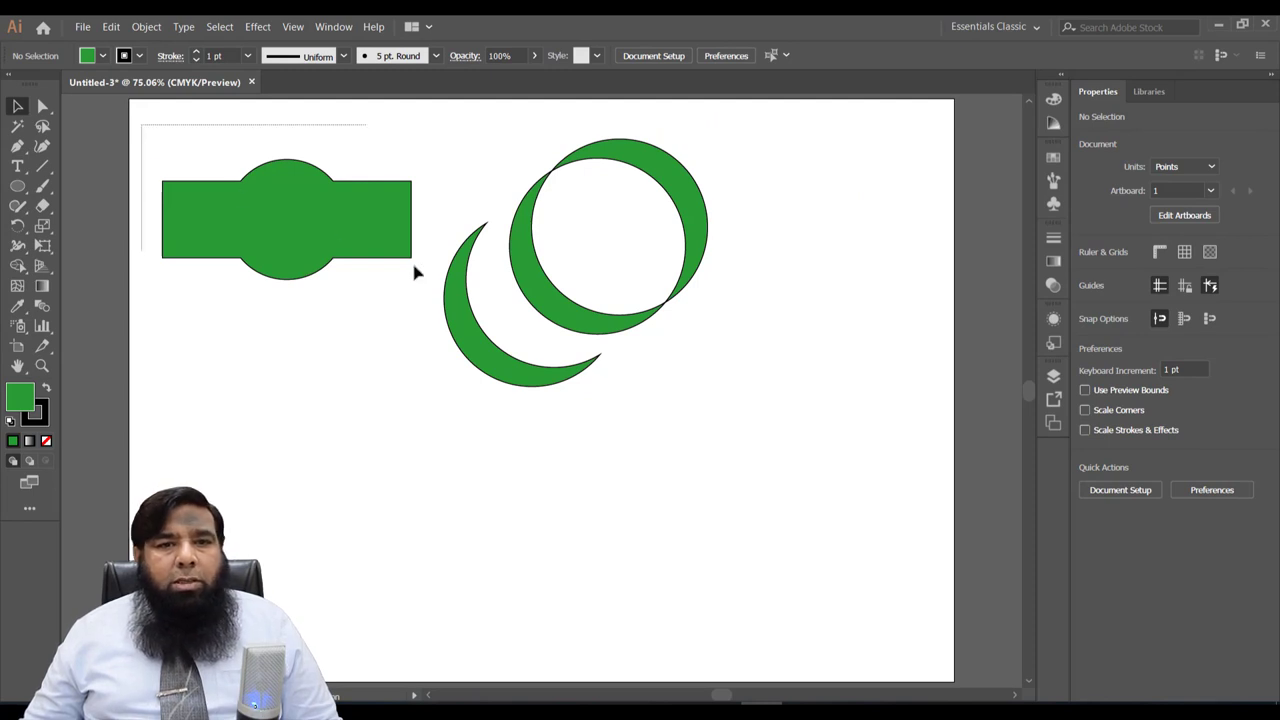
pyautogui.press('Delete')
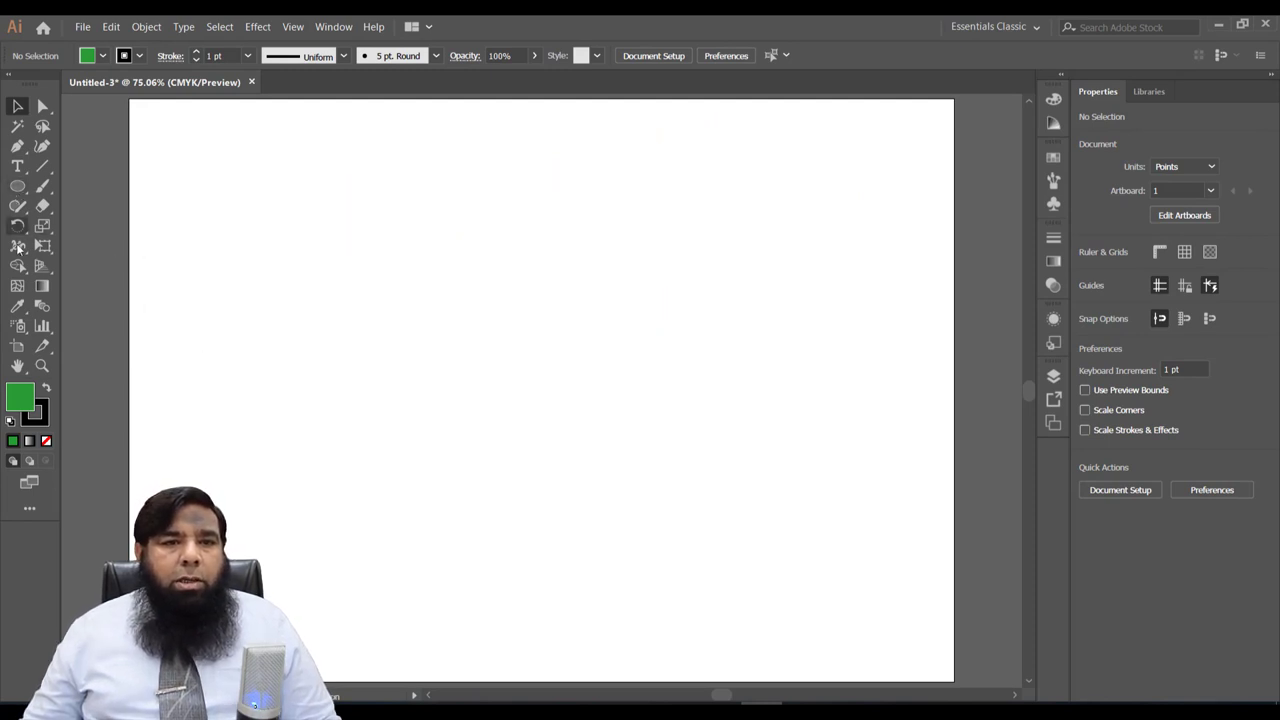
pyautogui.click(10, 422)
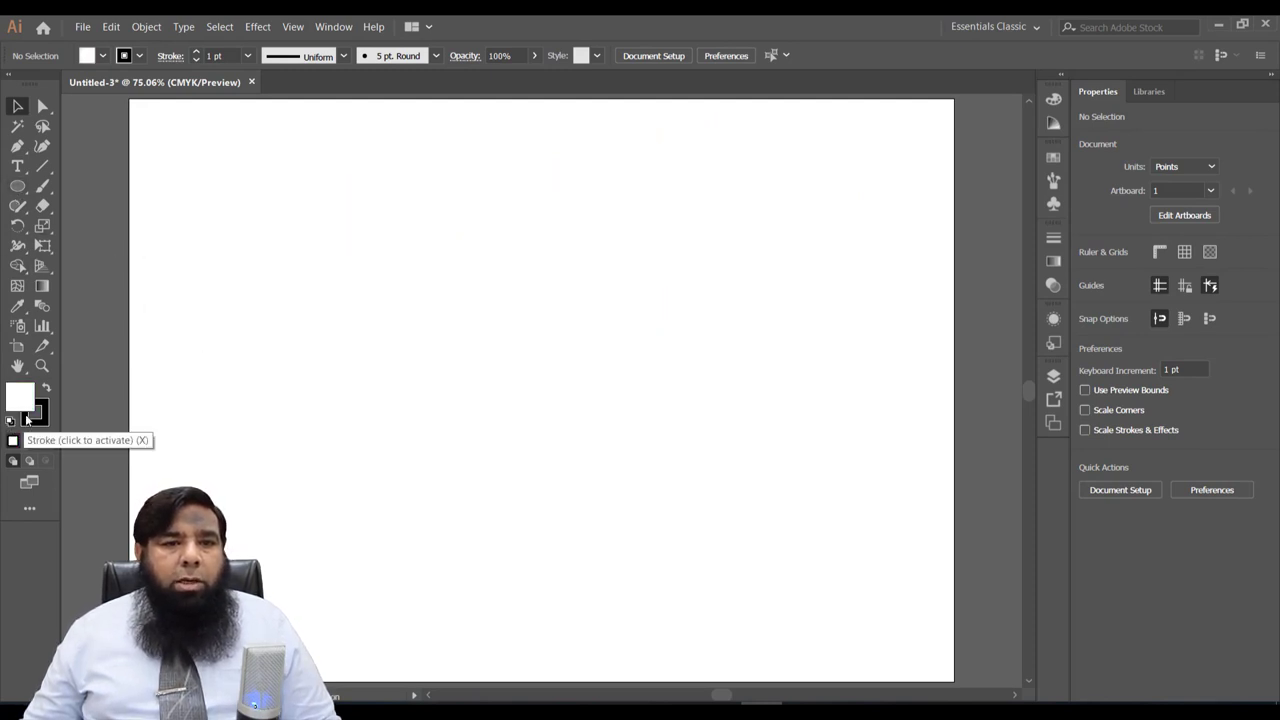
# Step: Draw a wide rectangle near the top and round its ends into a pill
pyautogui.click(25, 187)
pyautogui.click(27, 190)
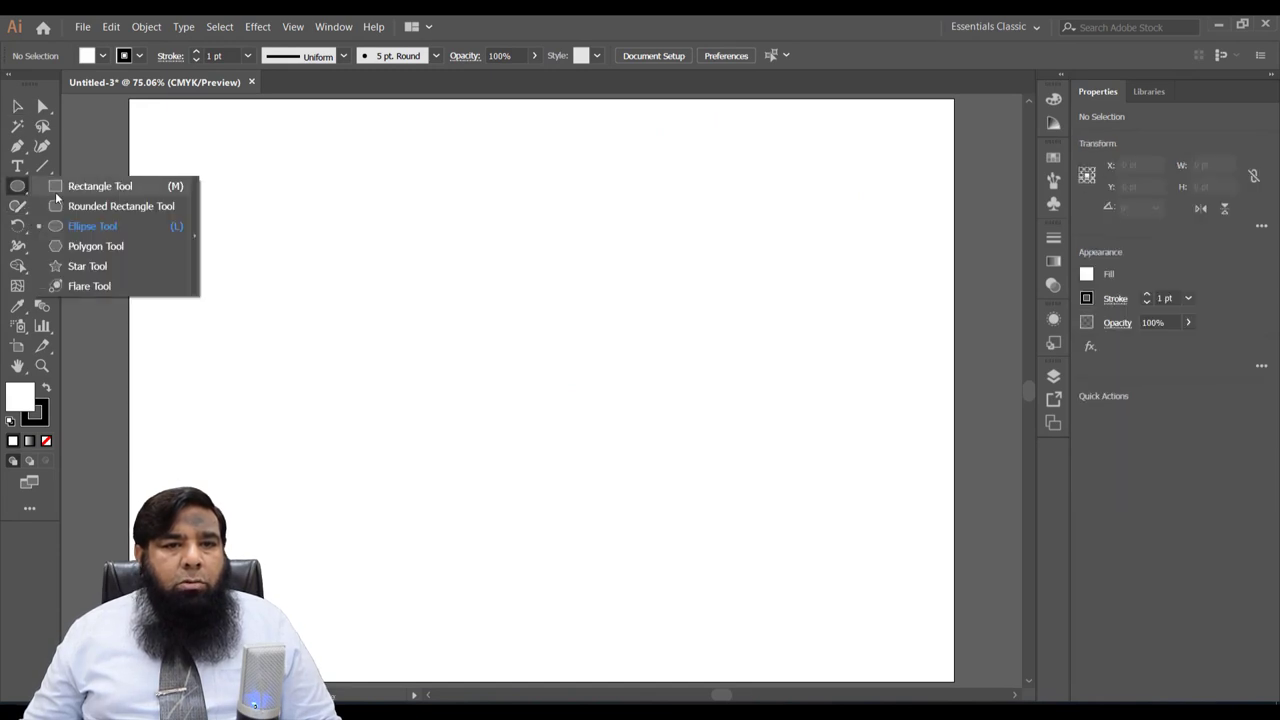
pyautogui.click(82, 189)
pyautogui.moveTo(360, 178); pyautogui.dragTo(585, 230)
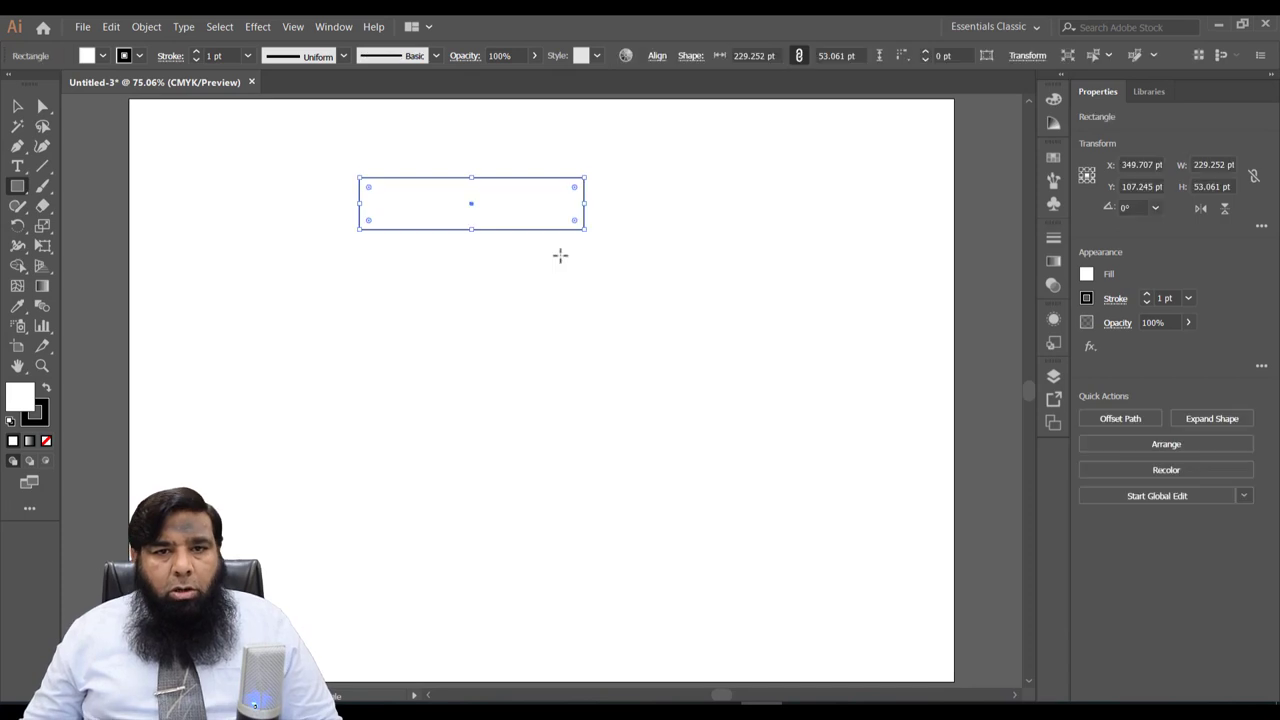
pyautogui.click(17, 106)
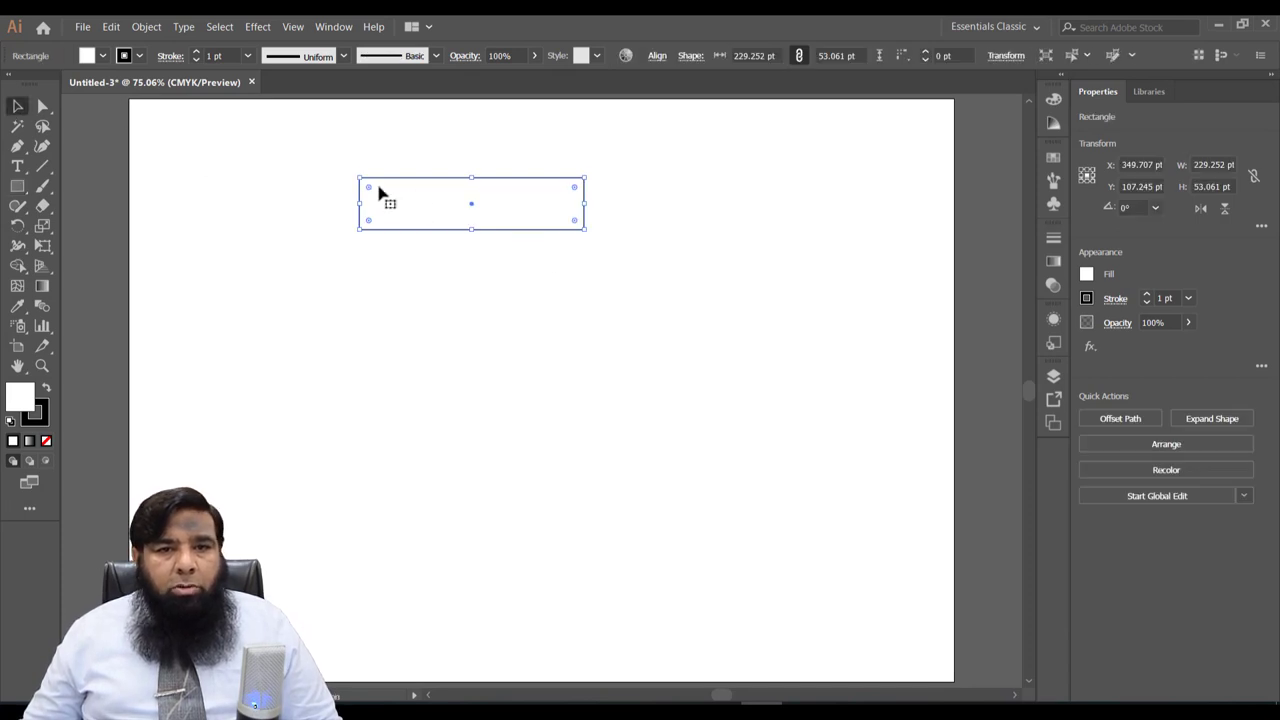
pyautogui.moveTo(380, 192); pyautogui.dragTo(400, 198)
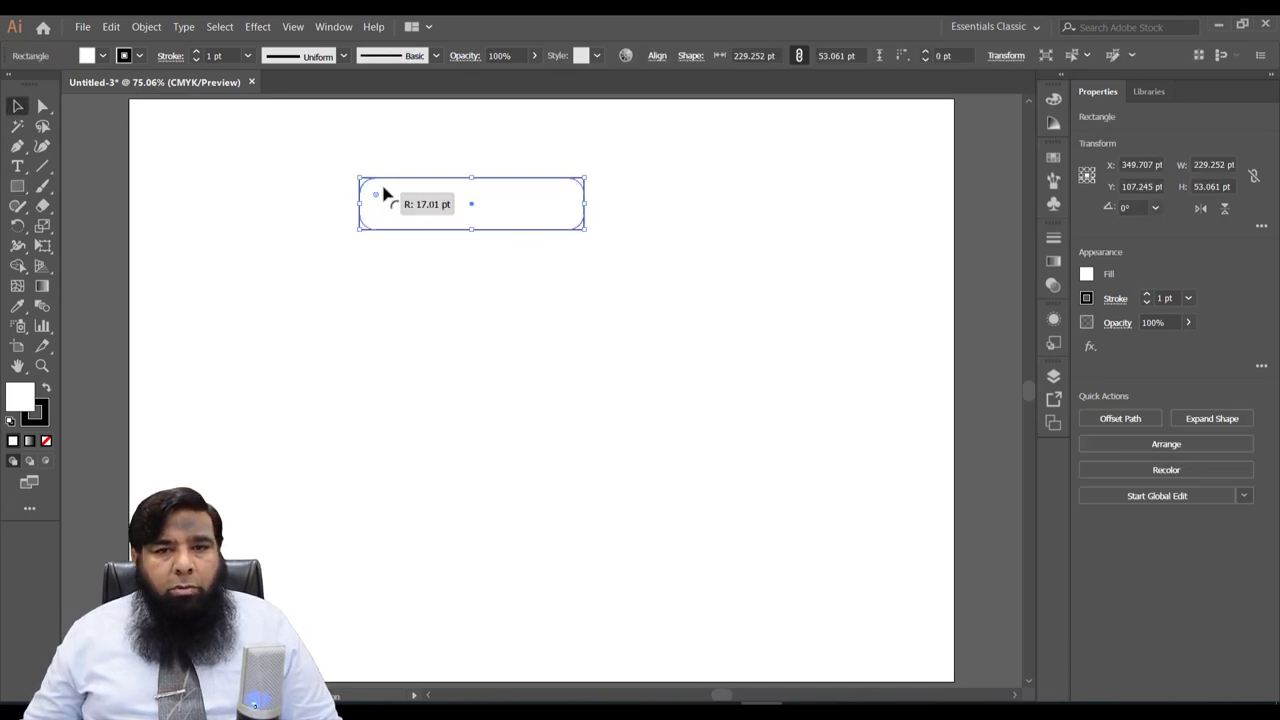
# Step: Draw a narrow neck rectangle below the pill and a tall 173 × 273 pt rectangle beneath
pyautogui.click(25, 188)
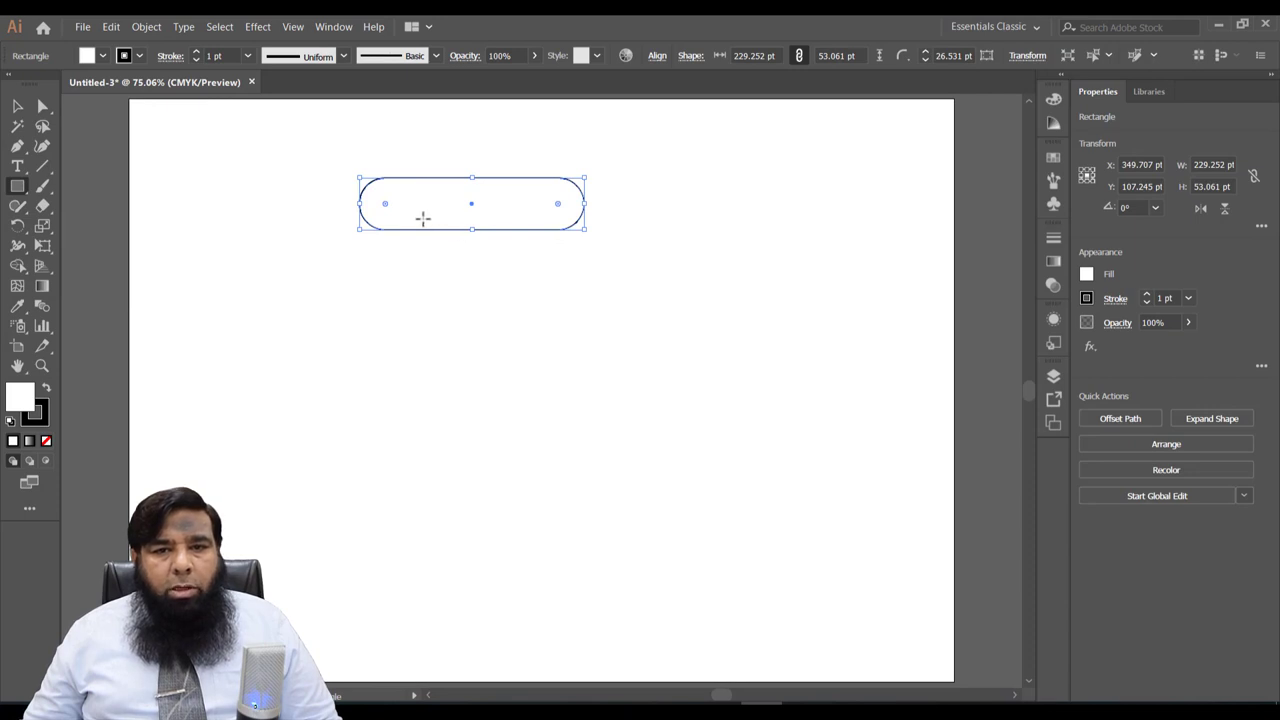
pyautogui.moveTo(423, 218); pyautogui.dragTo(522, 334)
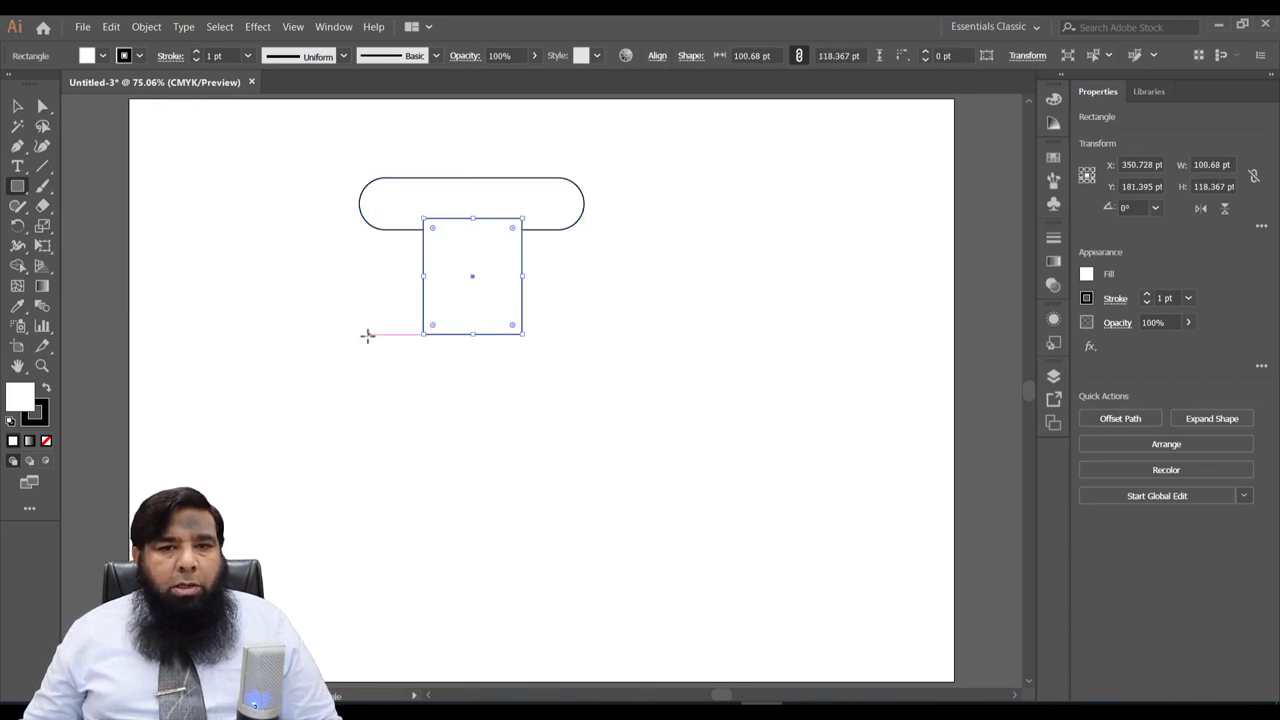
pyautogui.moveTo(388, 334); pyautogui.dragTo(557, 568)
# Step: Move the tall rectangle up to meet the neck and round its corners to about 16 pt
pyautogui.press('v')
pyautogui.moveTo(458, 398); pyautogui.dragTo(456, 387)
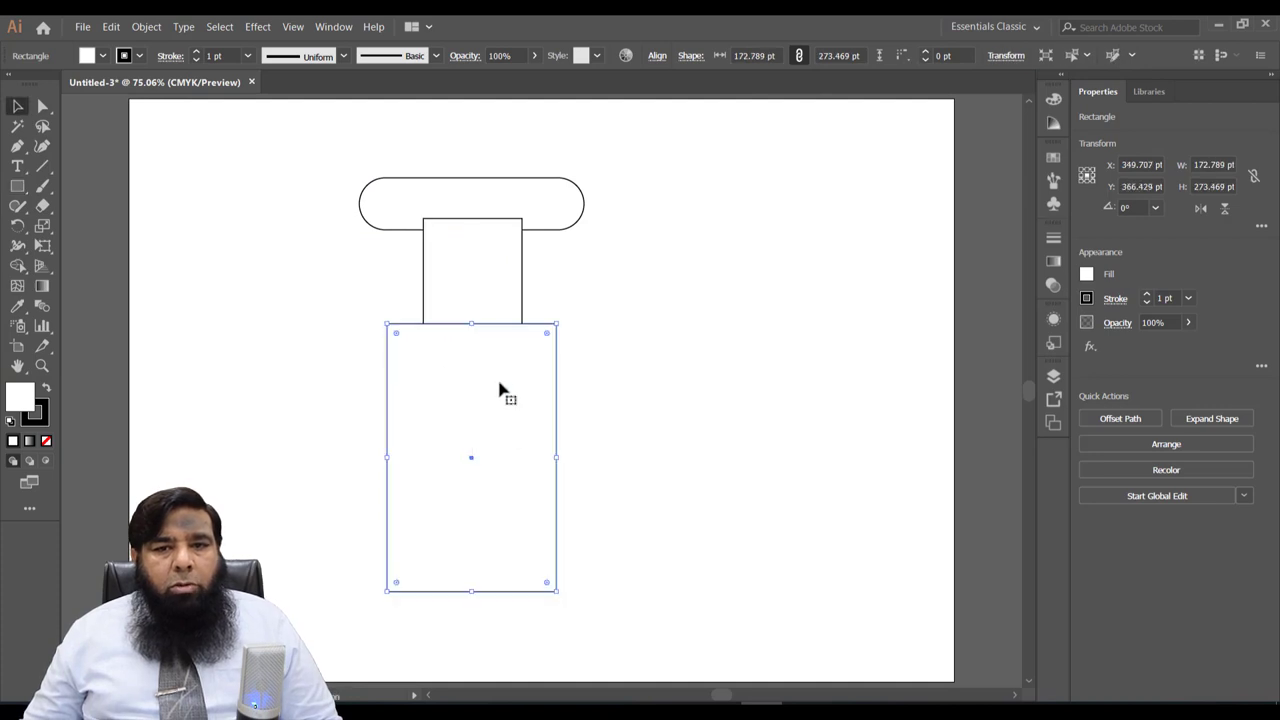
pyautogui.moveTo(320, 158); pyautogui.dragTo(527, 465)
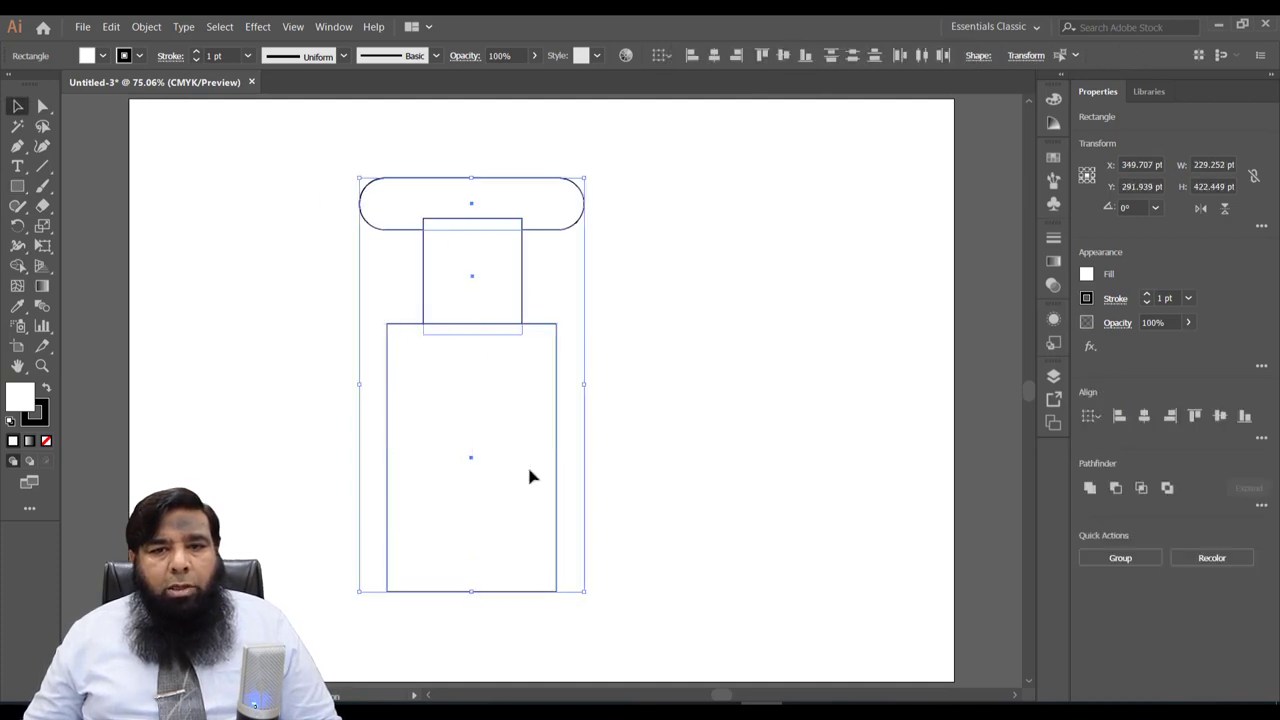
pyautogui.click(197, 310)
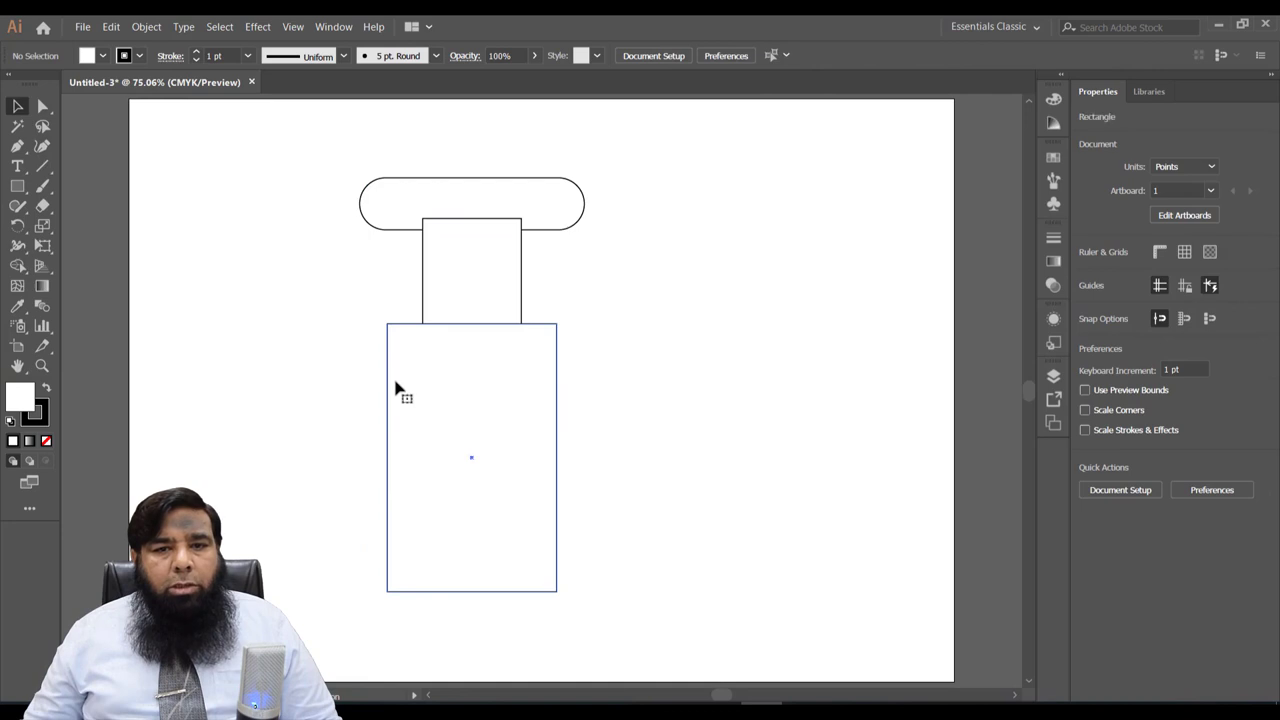
pyautogui.click(396, 388)
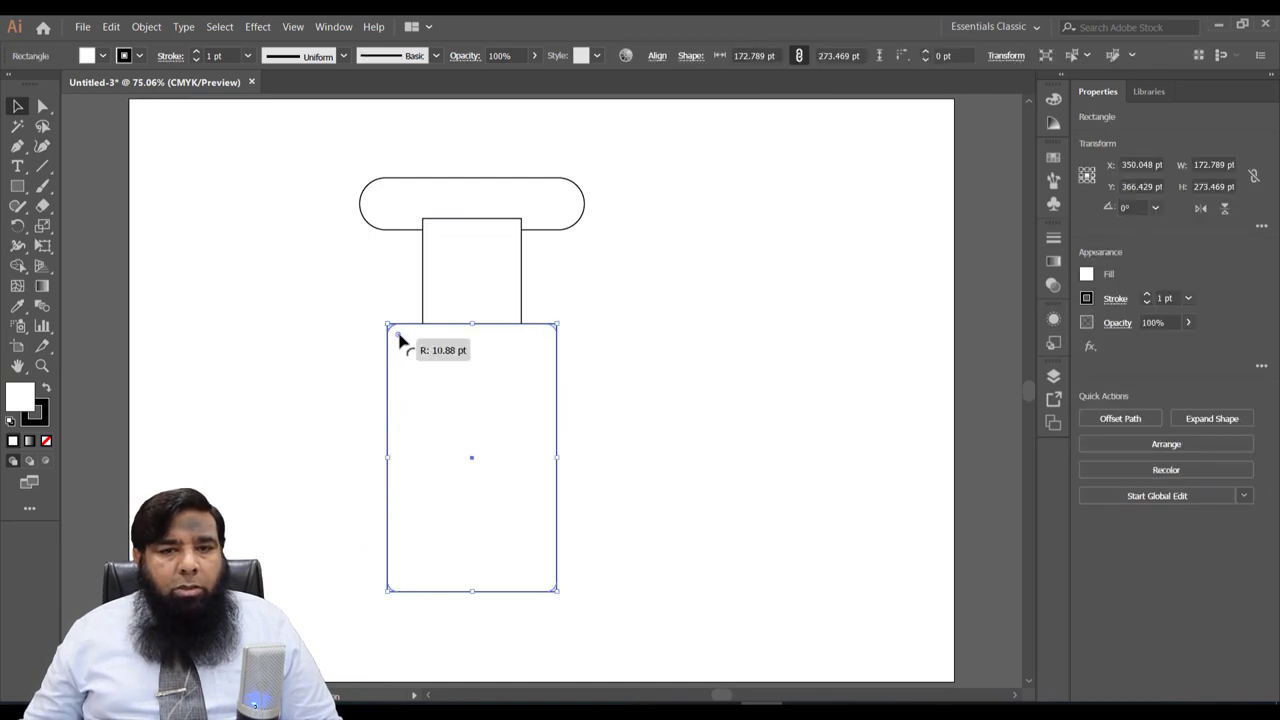
pyautogui.moveTo(399, 341); pyautogui.dragTo(404, 343)
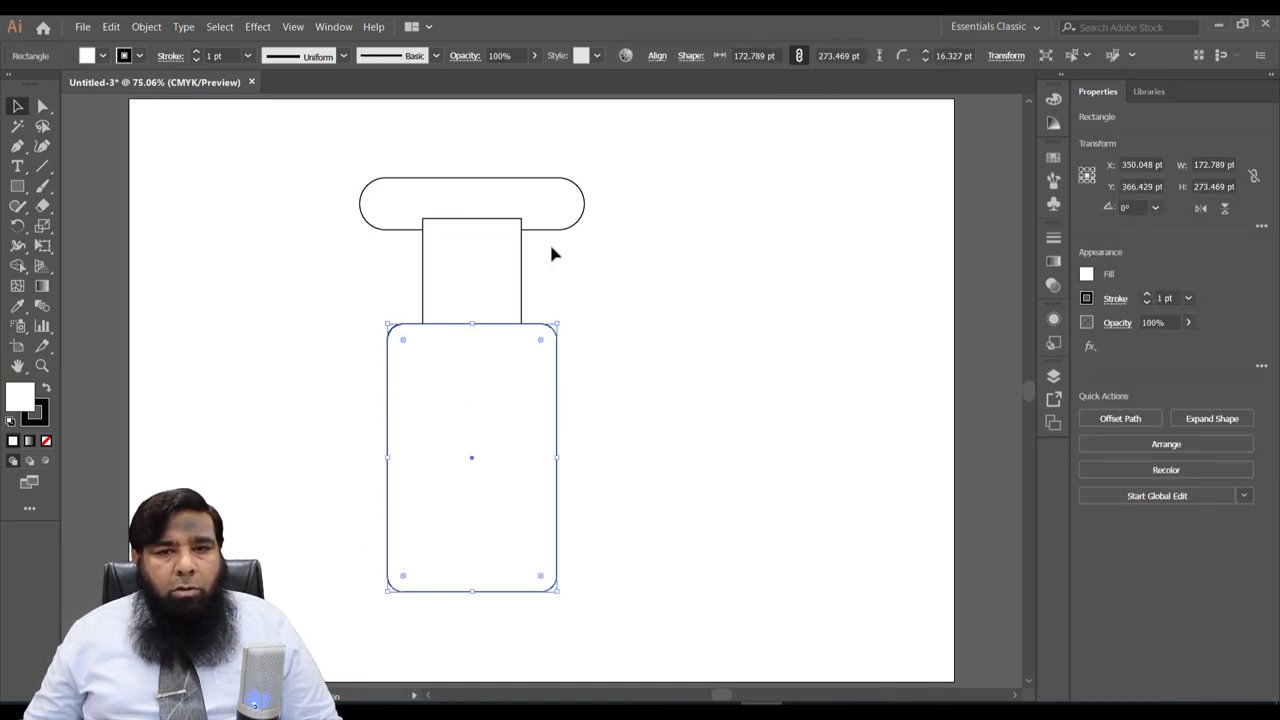
# Step: Narrow the pill top bar to 198.639 pt wide and select all three shapes
pyautogui.click(582, 214)
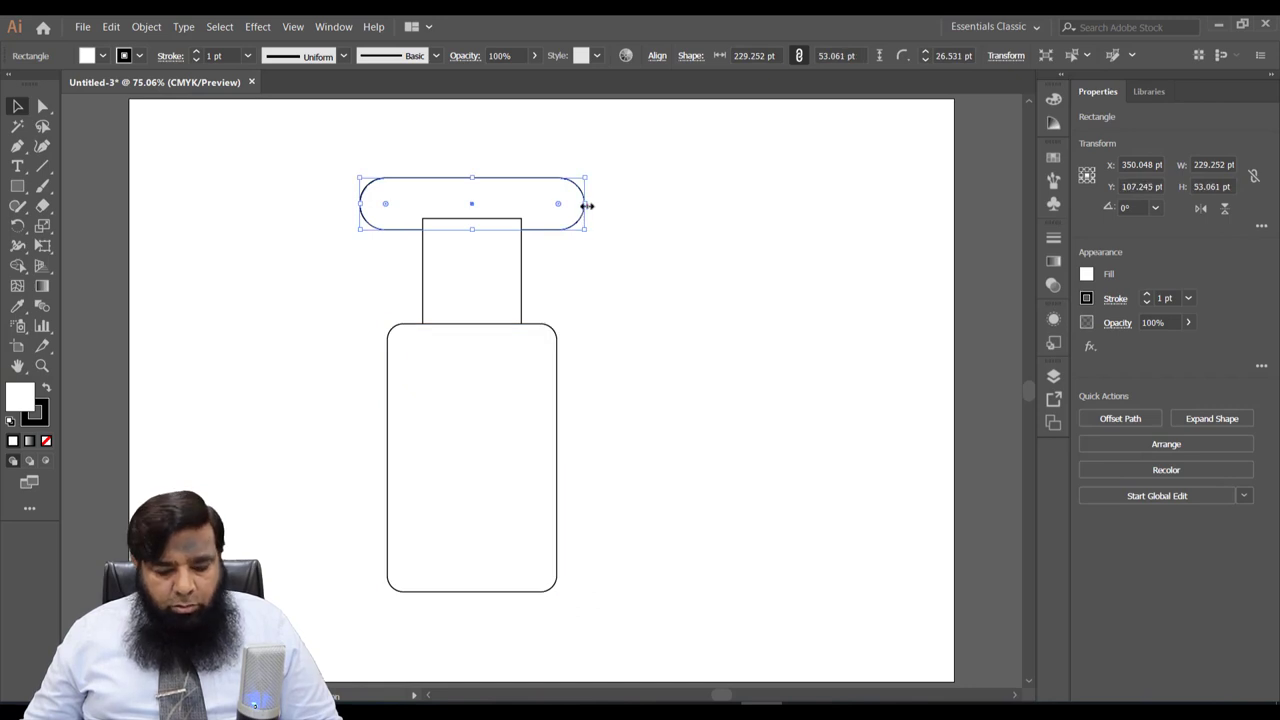
pyautogui.moveTo(587, 205); pyautogui.dragTo(571, 205)
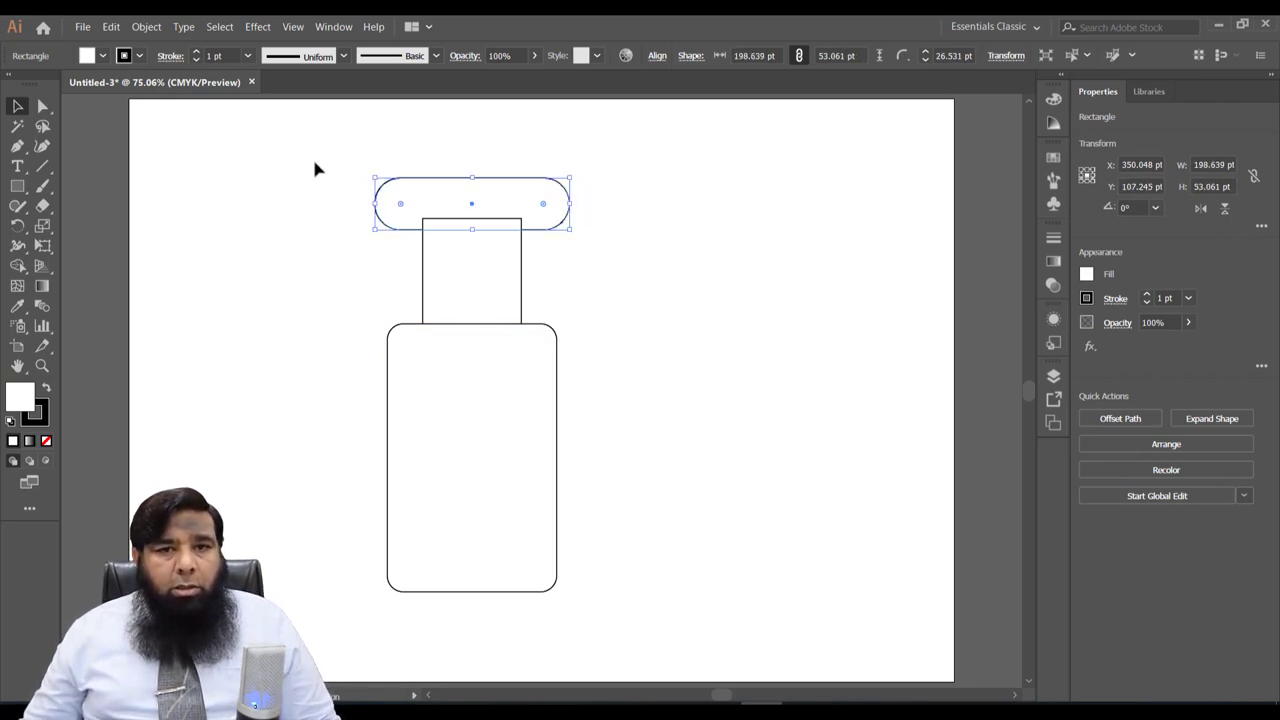
pyautogui.moveTo(318, 157); pyautogui.dragTo(495, 486)
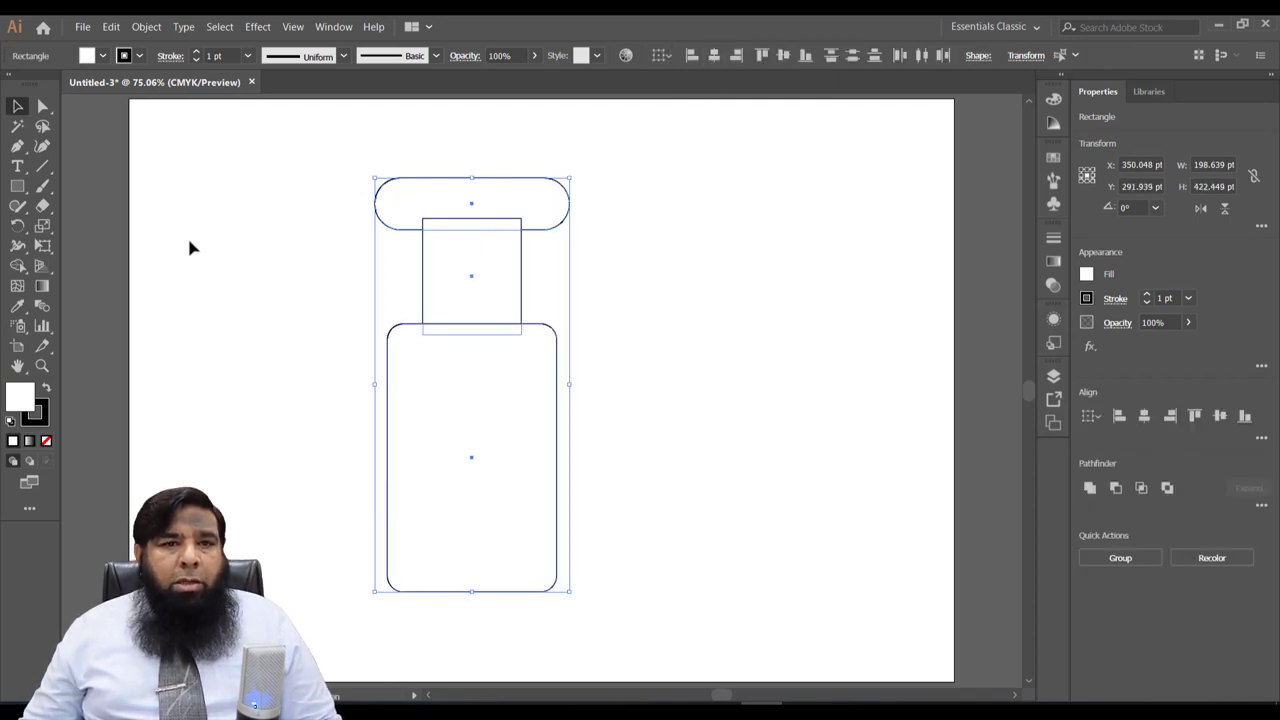
# Step: Merge pill, neck and body into a 198.64 × 422.45 pt bottle outline, then delete it
pyautogui.click(19, 267)
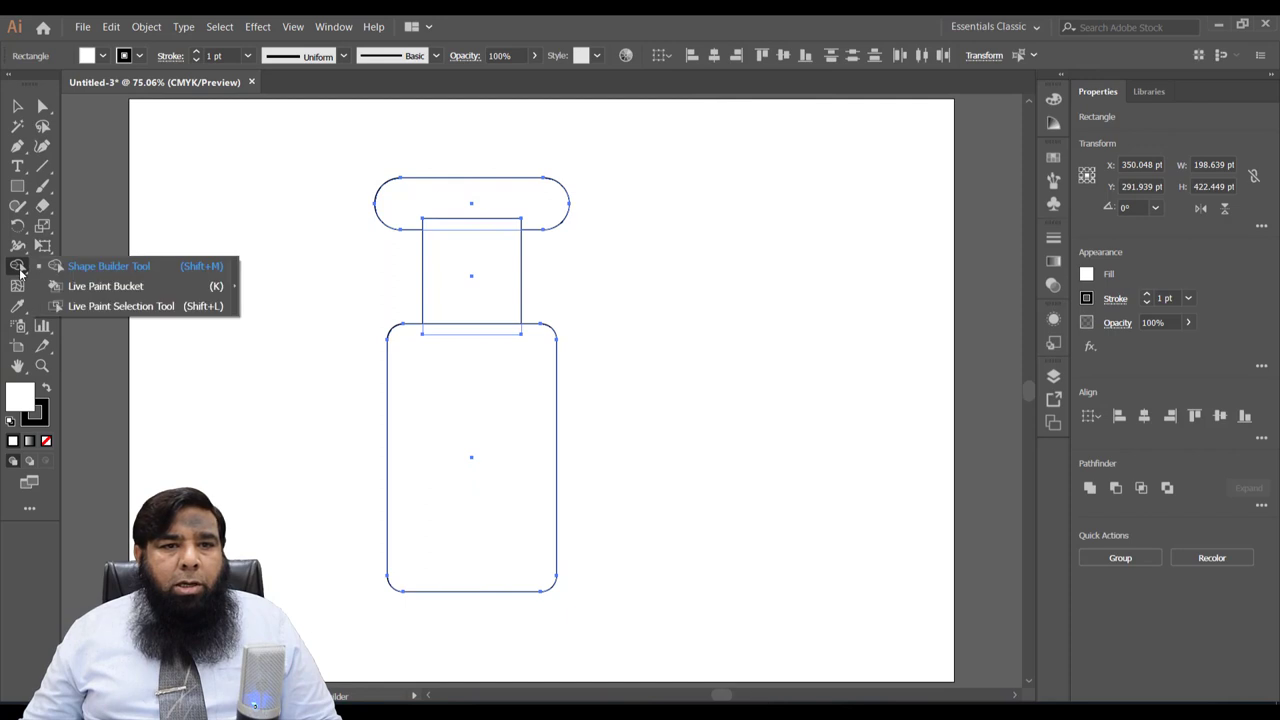
pyautogui.moveTo(478, 202)
pyautogui.mouseDown()
pyautogui.moveTo(476, 394)
pyautogui.moveTo(509, 466)
pyautogui.mouseUp()
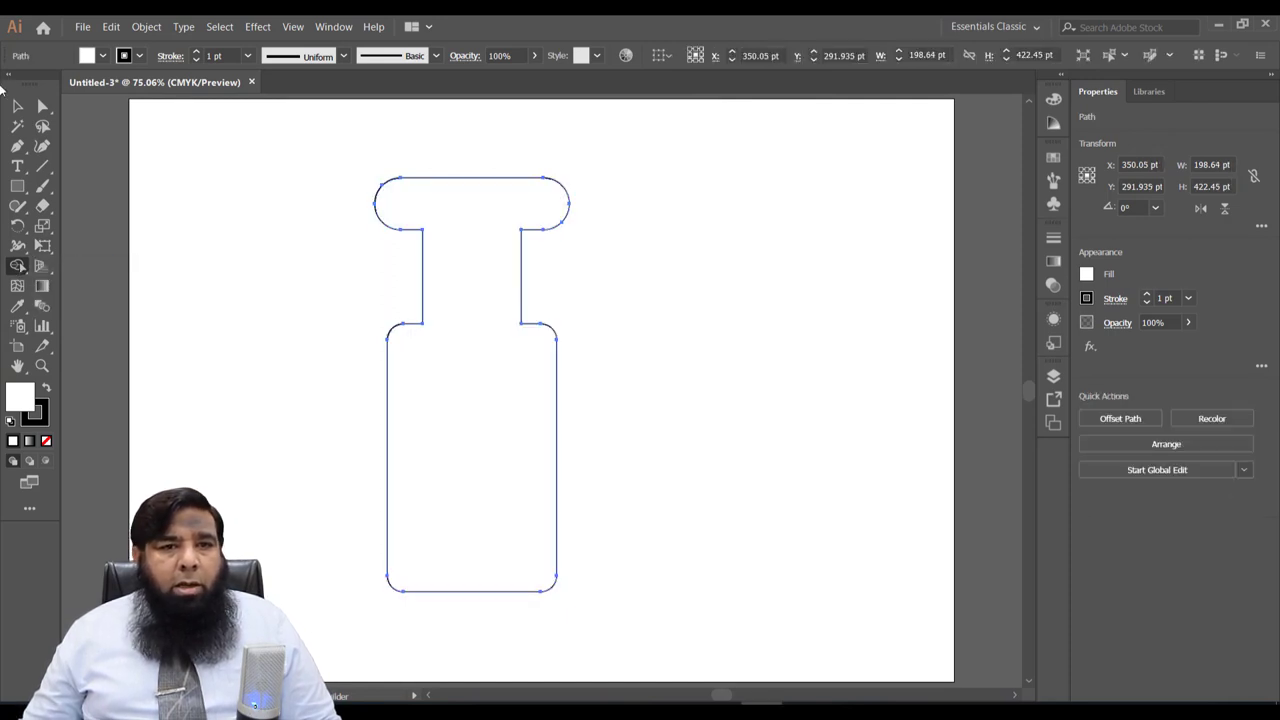
pyautogui.click(16, 107)
pyautogui.click(302, 371)
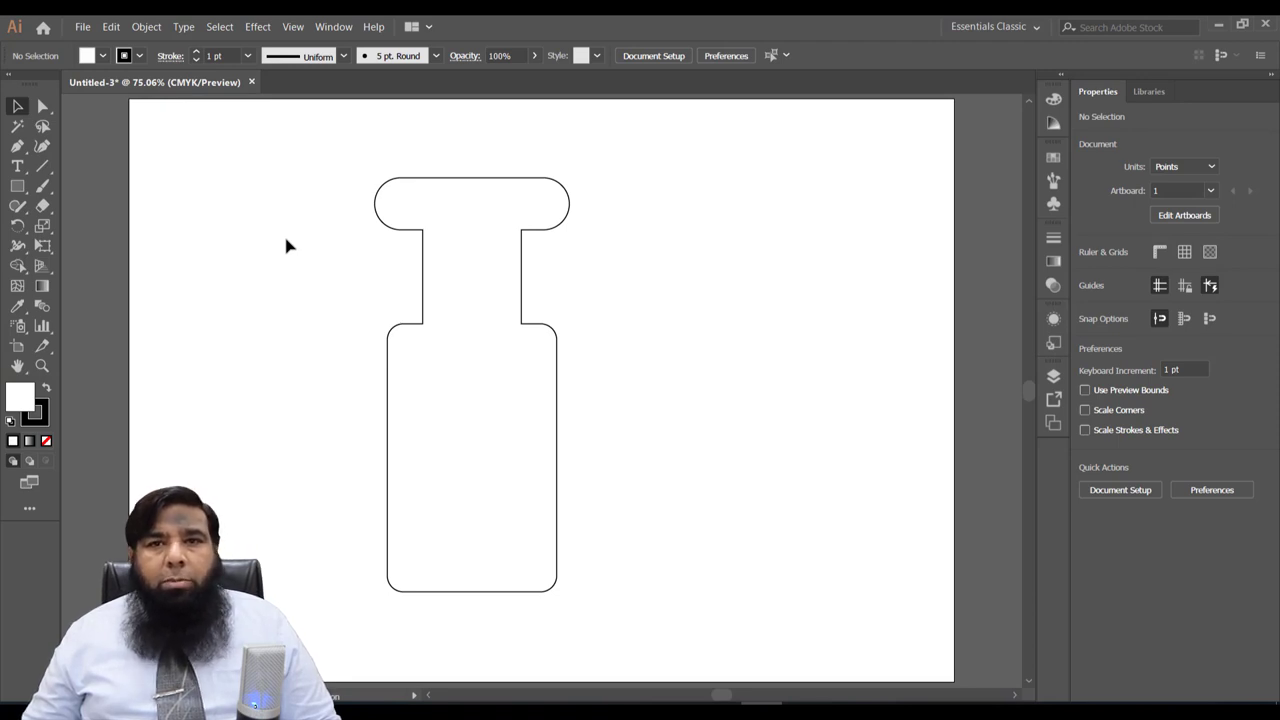
pyautogui.moveTo(329, 234); pyautogui.dragTo(627, 452)
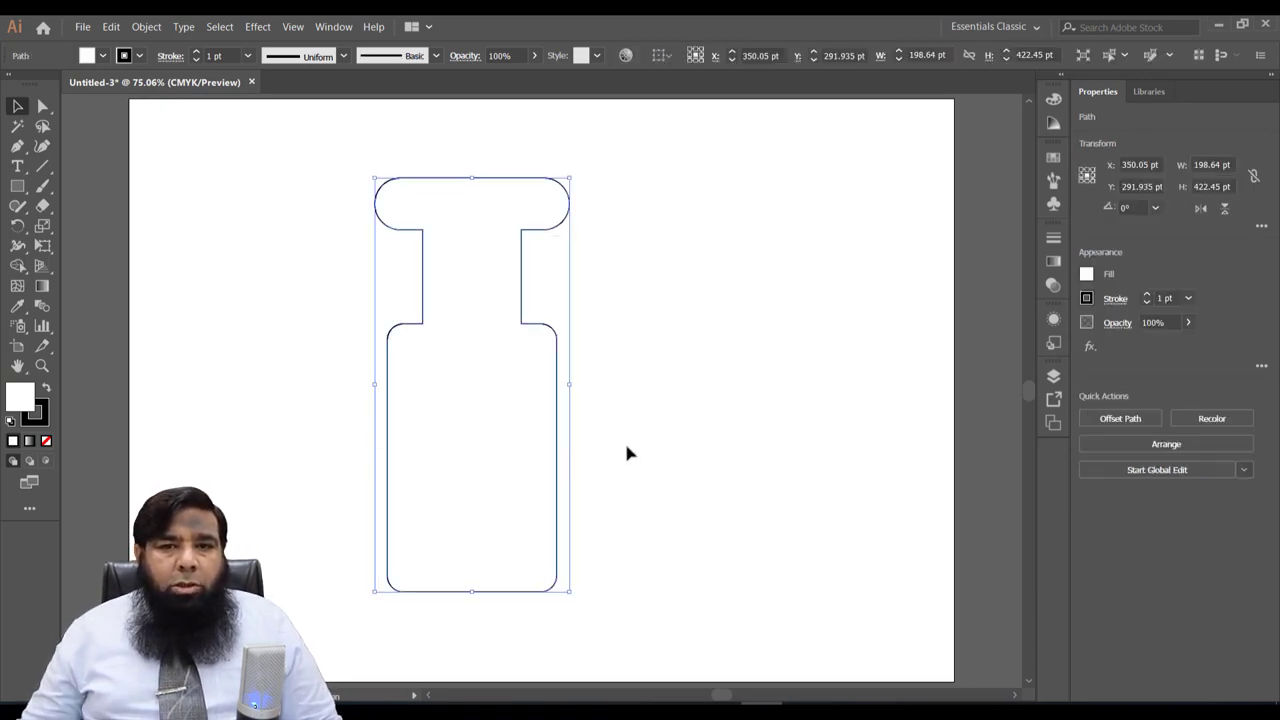
pyautogui.press('Delete')
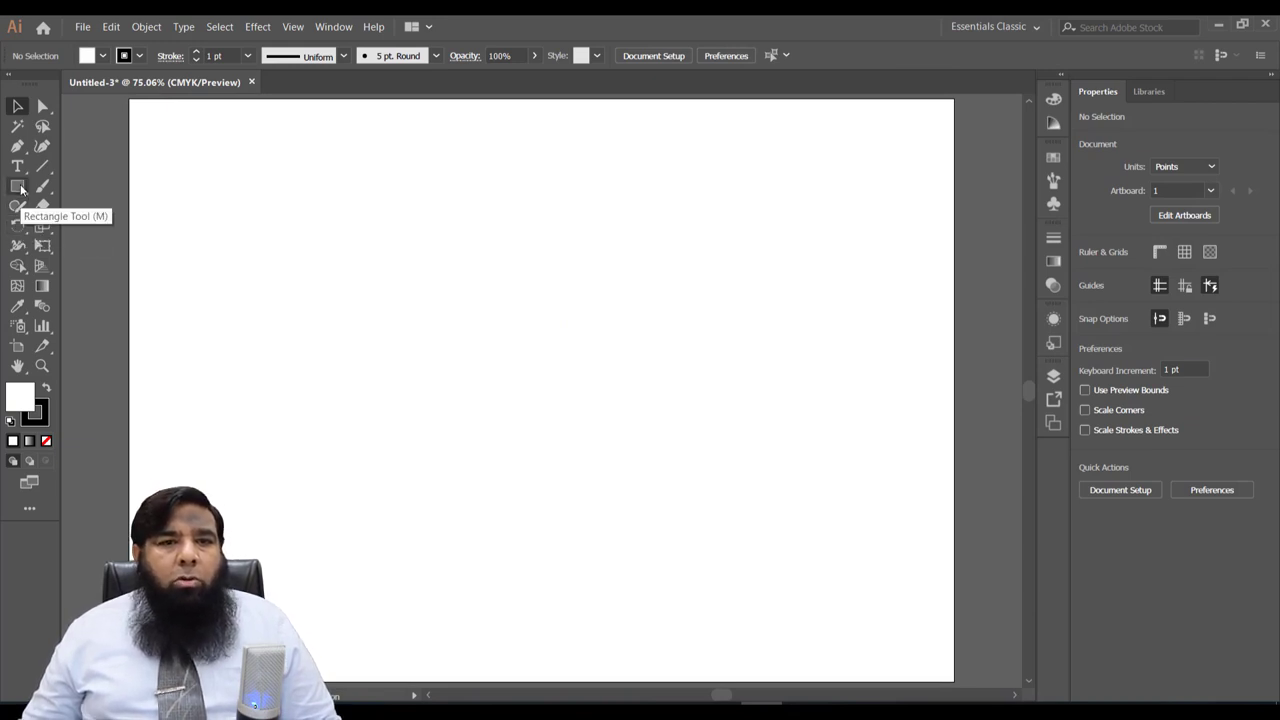
# Step: Add a 72 pt black letter S as a text object on the artboard
pyautogui.click(21, 172)
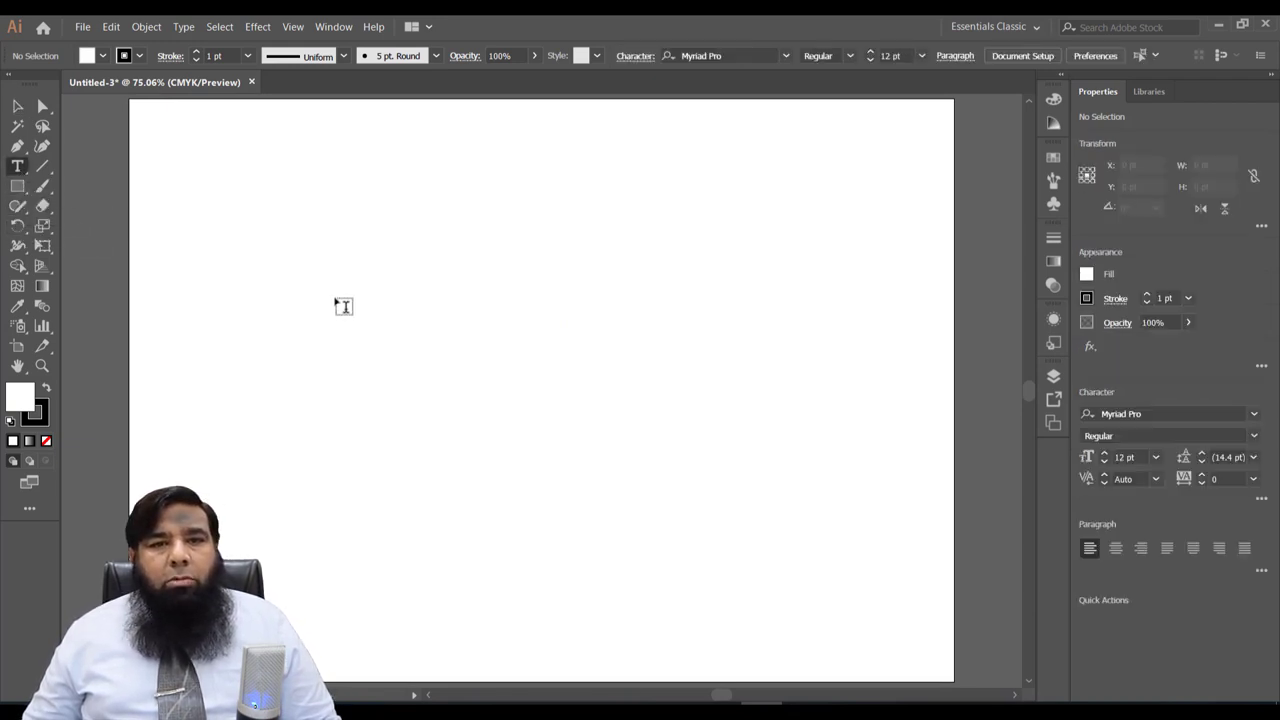
pyautogui.click(45, 389)
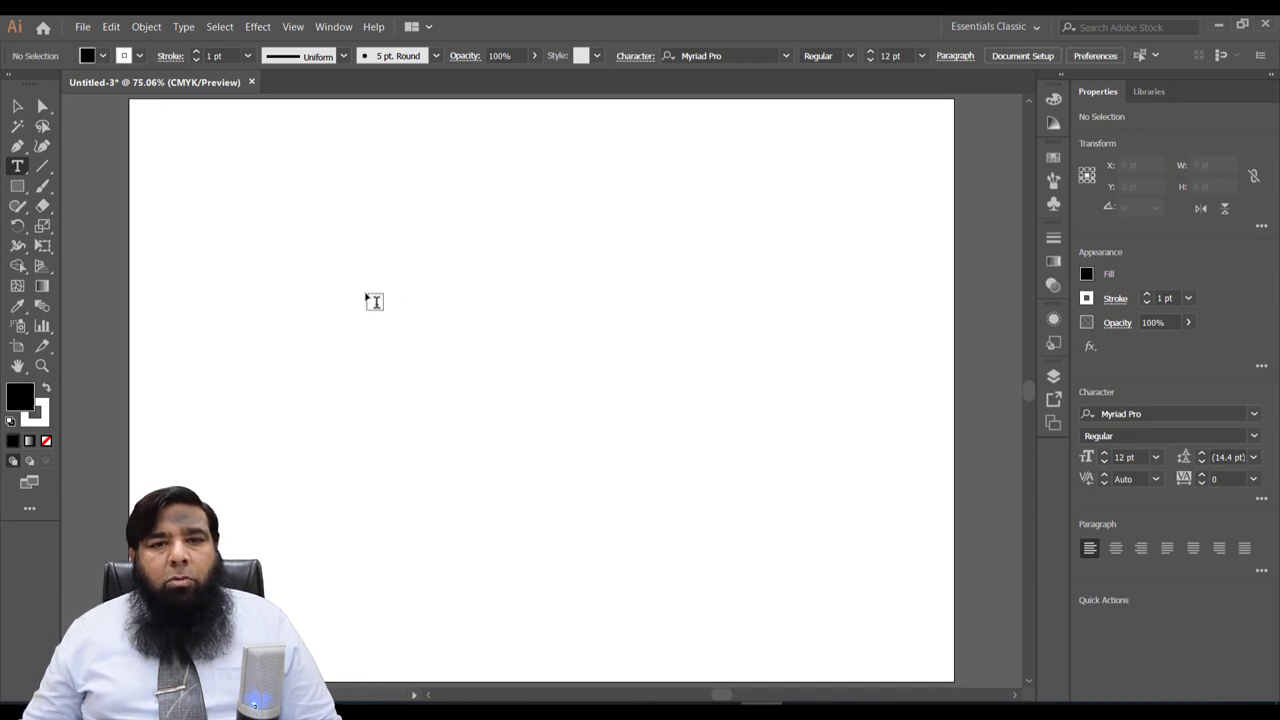
pyautogui.click(363, 300)
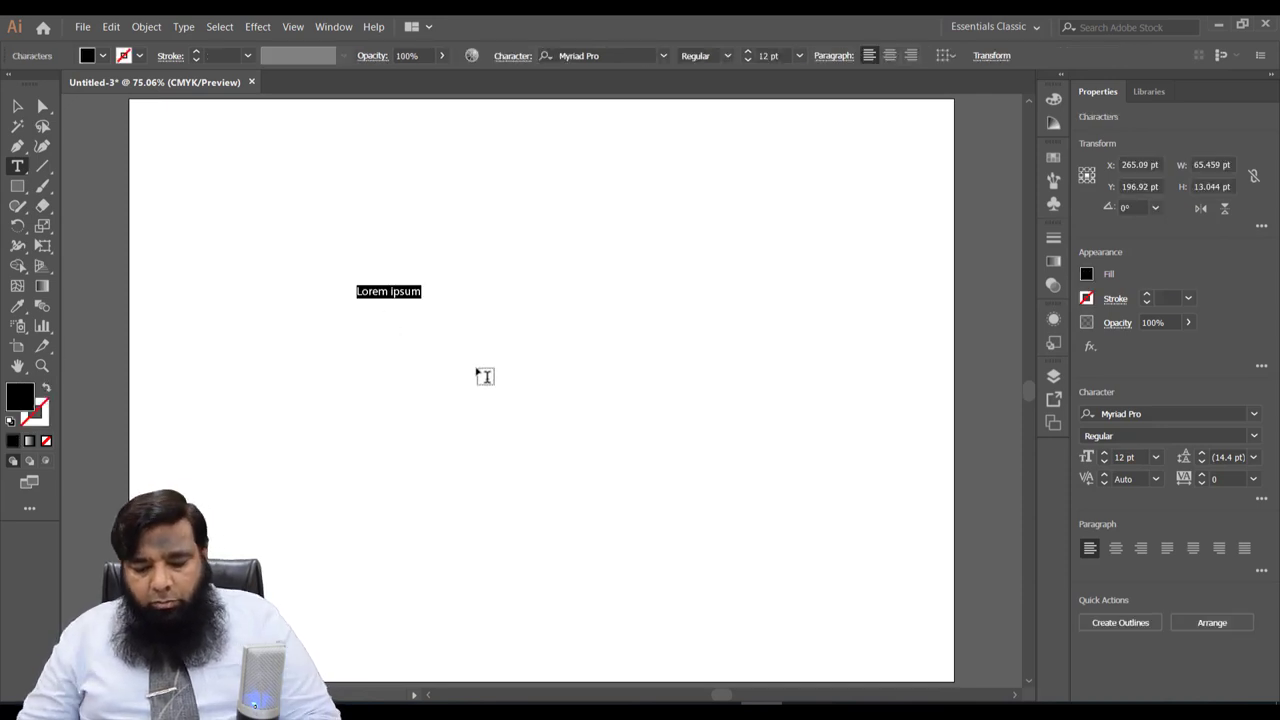
pyautogui.click(796, 57)
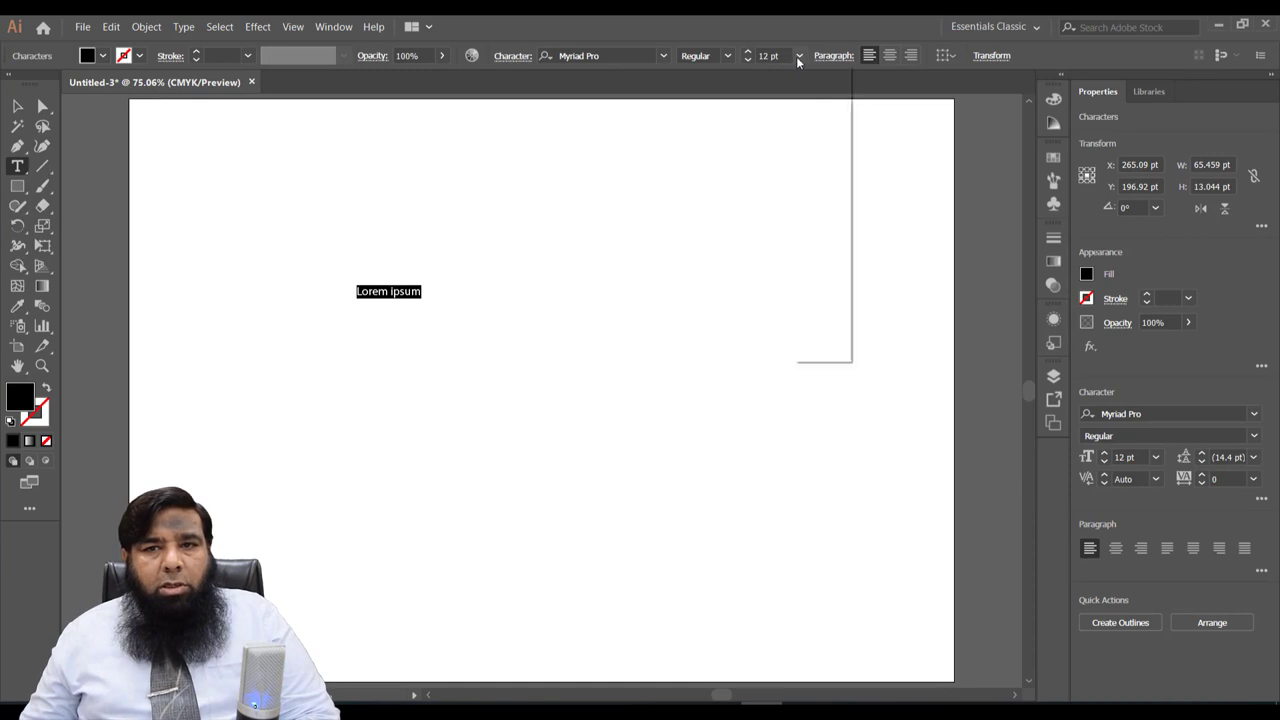
pyautogui.click(800, 355)
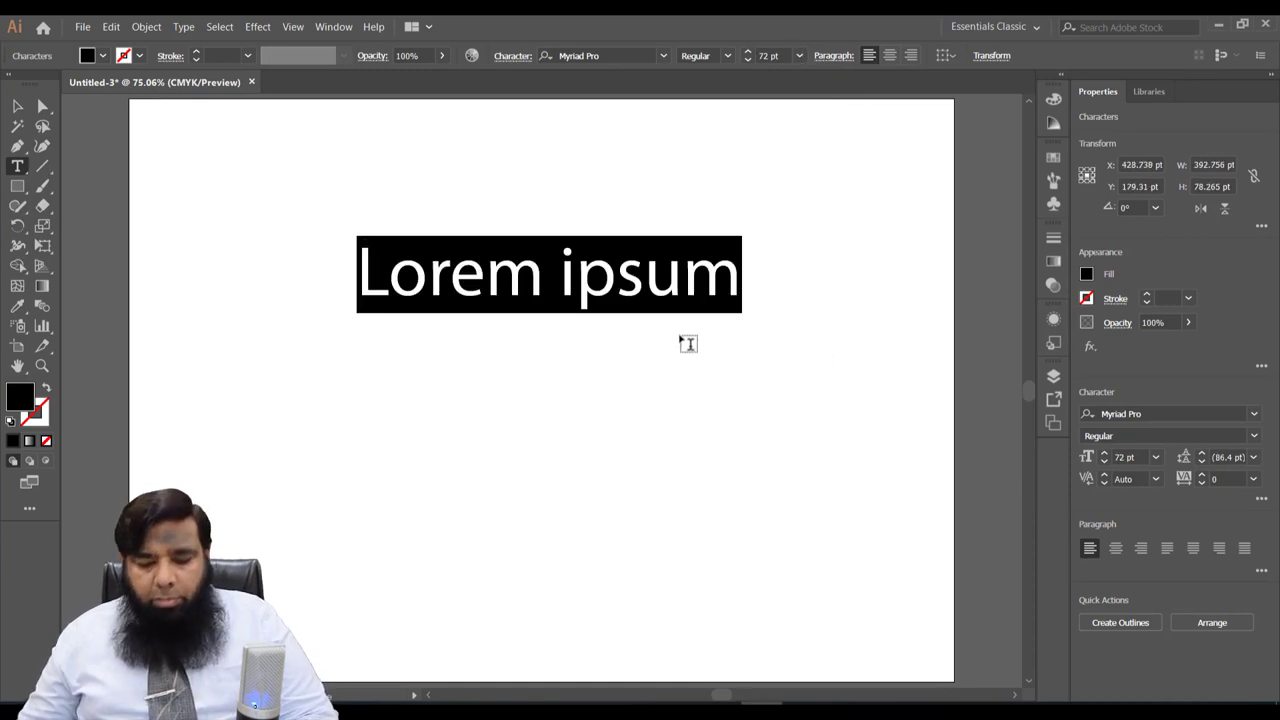
pyautogui.write('ص')
pyautogui.press('BackSpace')
pyautogui.write('S')
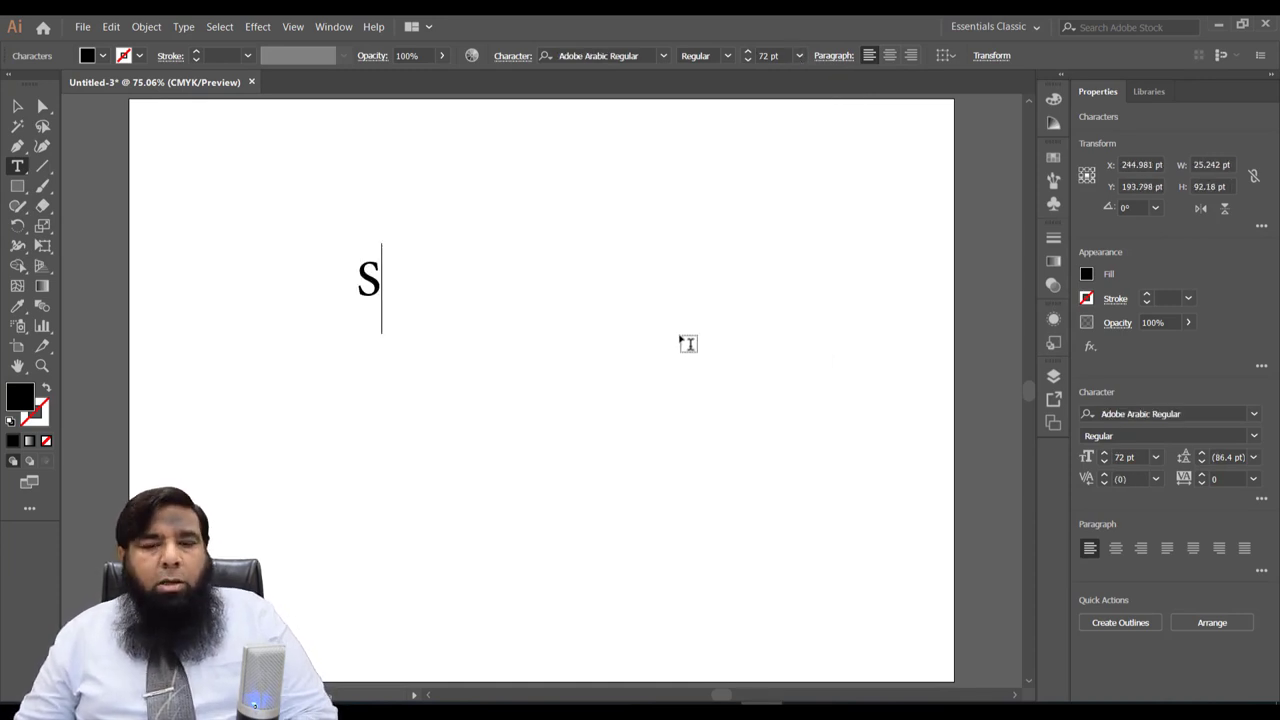
pyautogui.keyDown('ctrl'); pyautogui.click(502, 376); pyautogui.keyUp('ctrl')
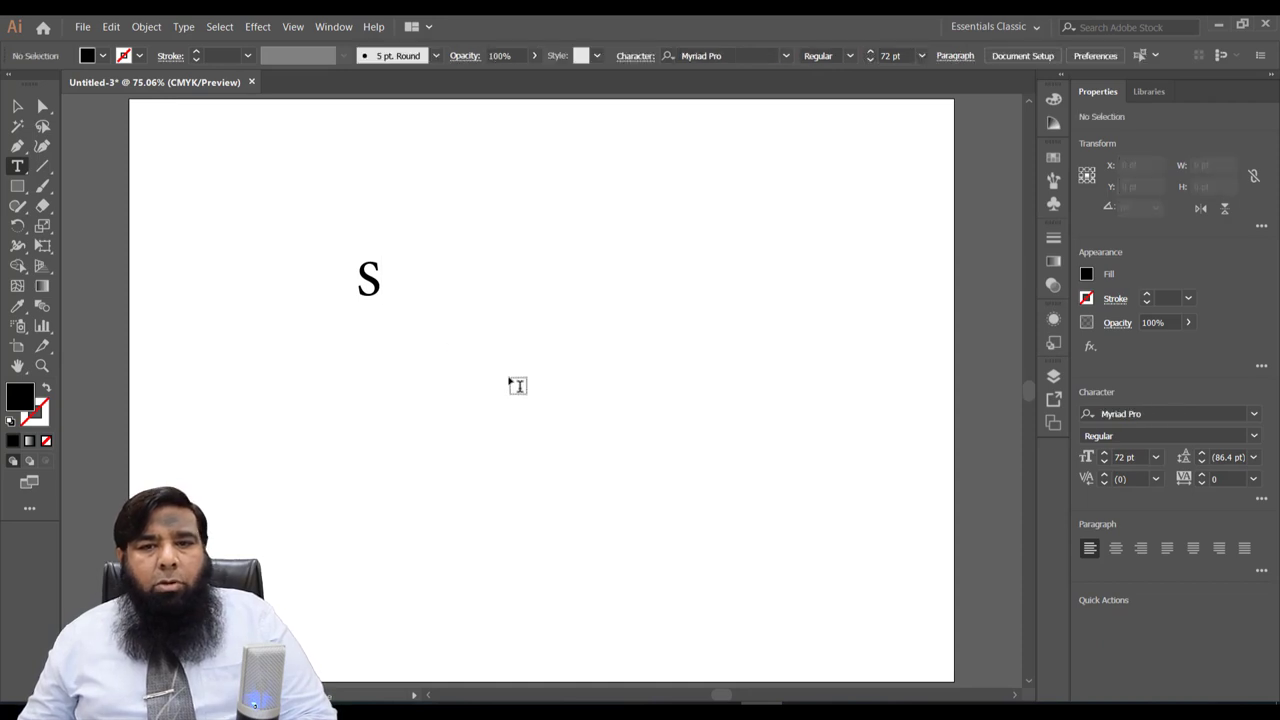
# Step: Add a separate letter C down-right of the S and select both letters
pyautogui.click(440, 345)
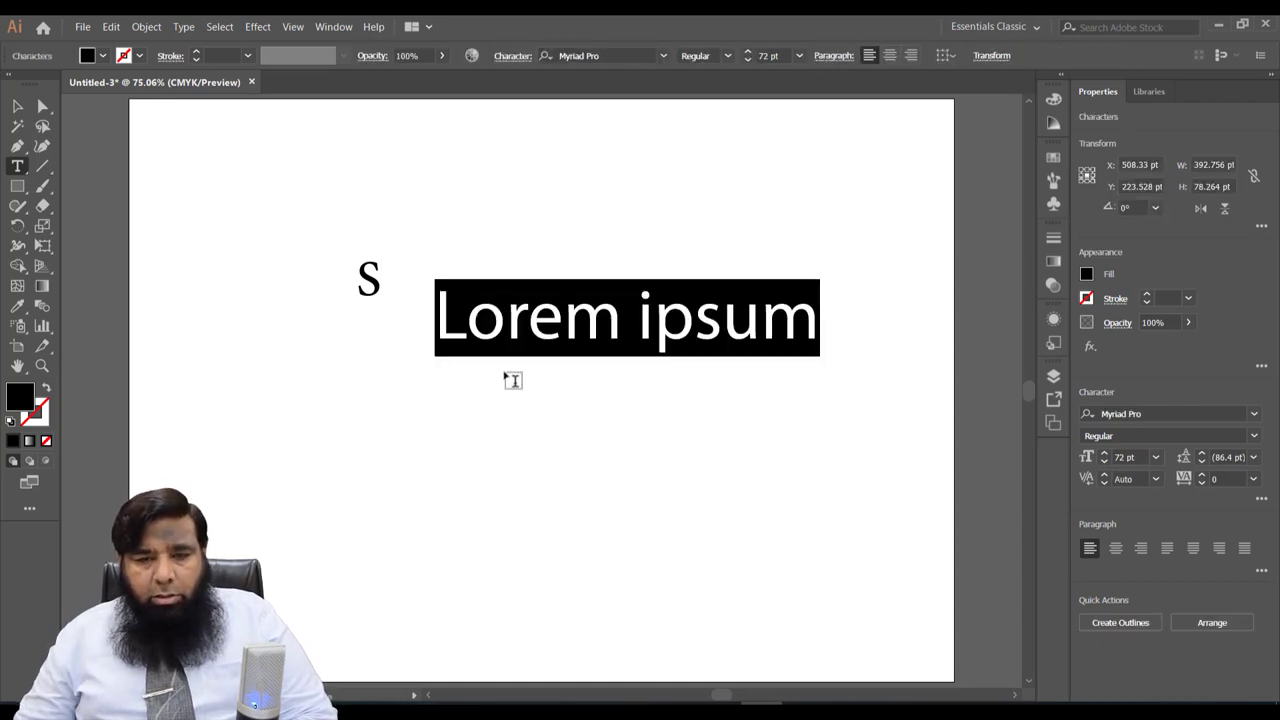
pyautogui.write('C')
pyautogui.click(17, 105)
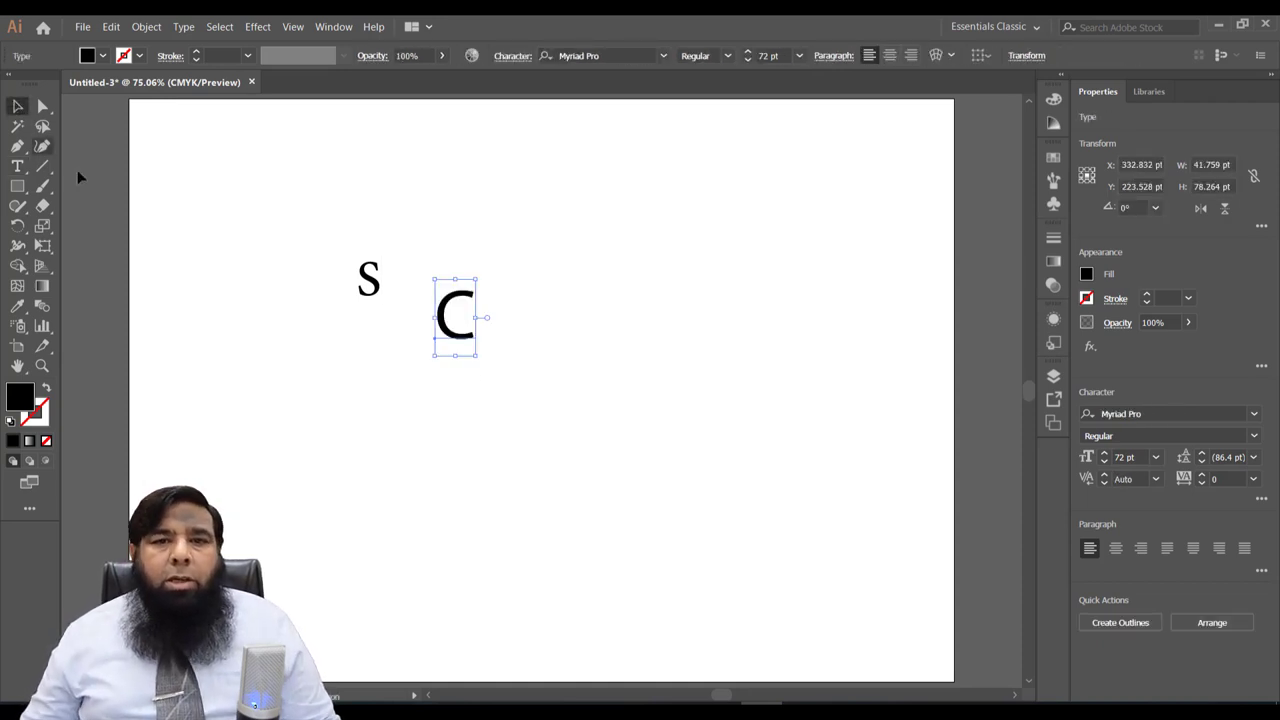
pyautogui.moveTo(350, 262); pyautogui.dragTo(478, 372)
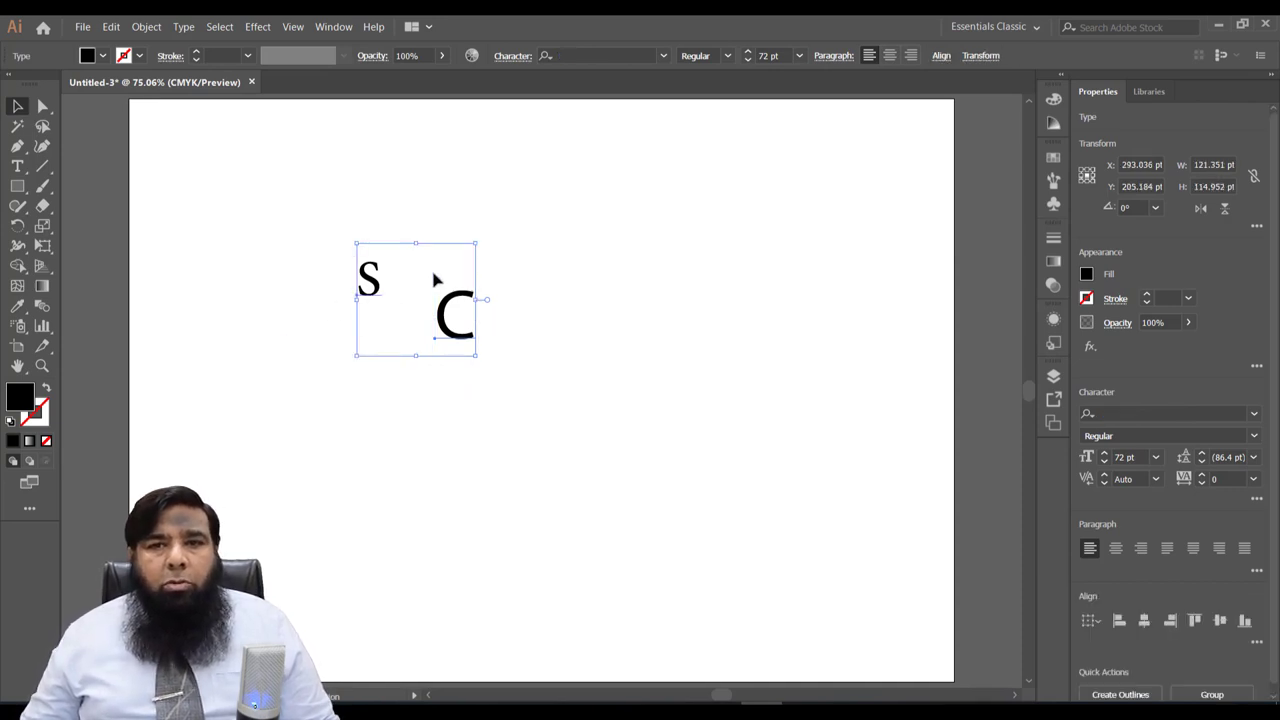
# Step: Set both letters to Times New Roman Bold at 200 pt
pyautogui.click(662, 56)
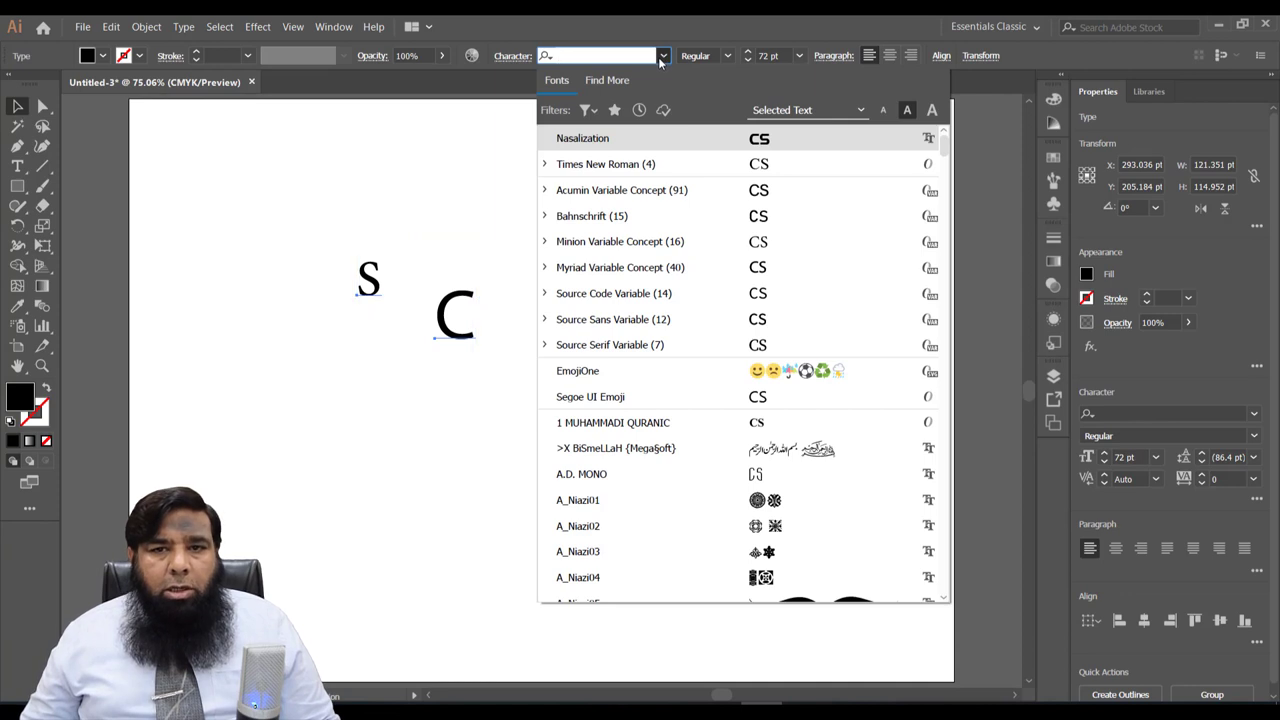
pyautogui.click(645, 166)
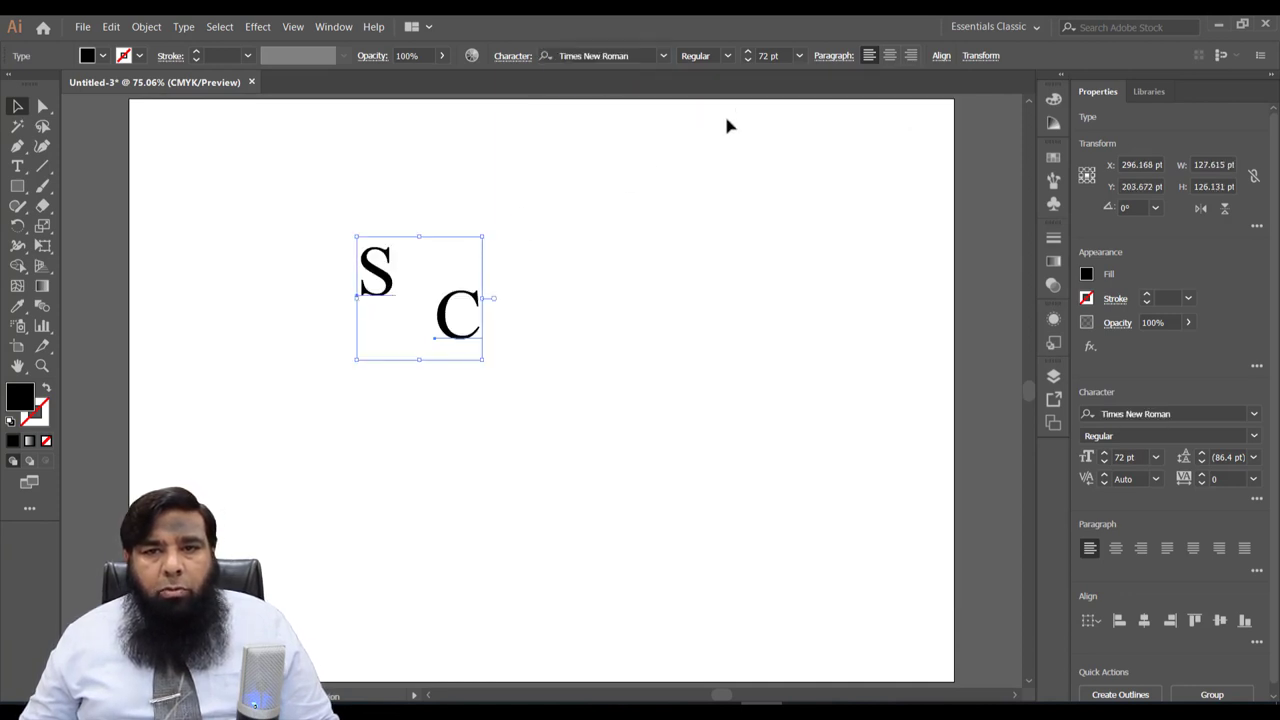
pyautogui.click(727, 56)
pyautogui.click(721, 109)
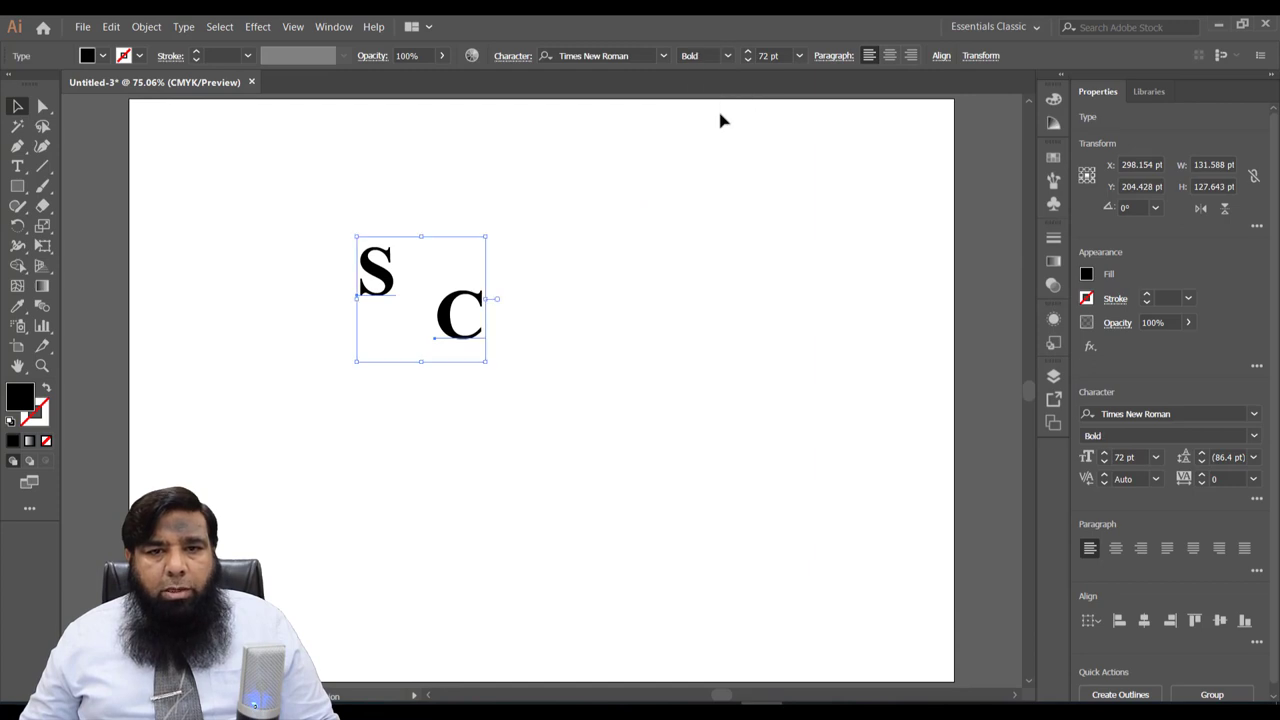
pyautogui.click(786, 56)
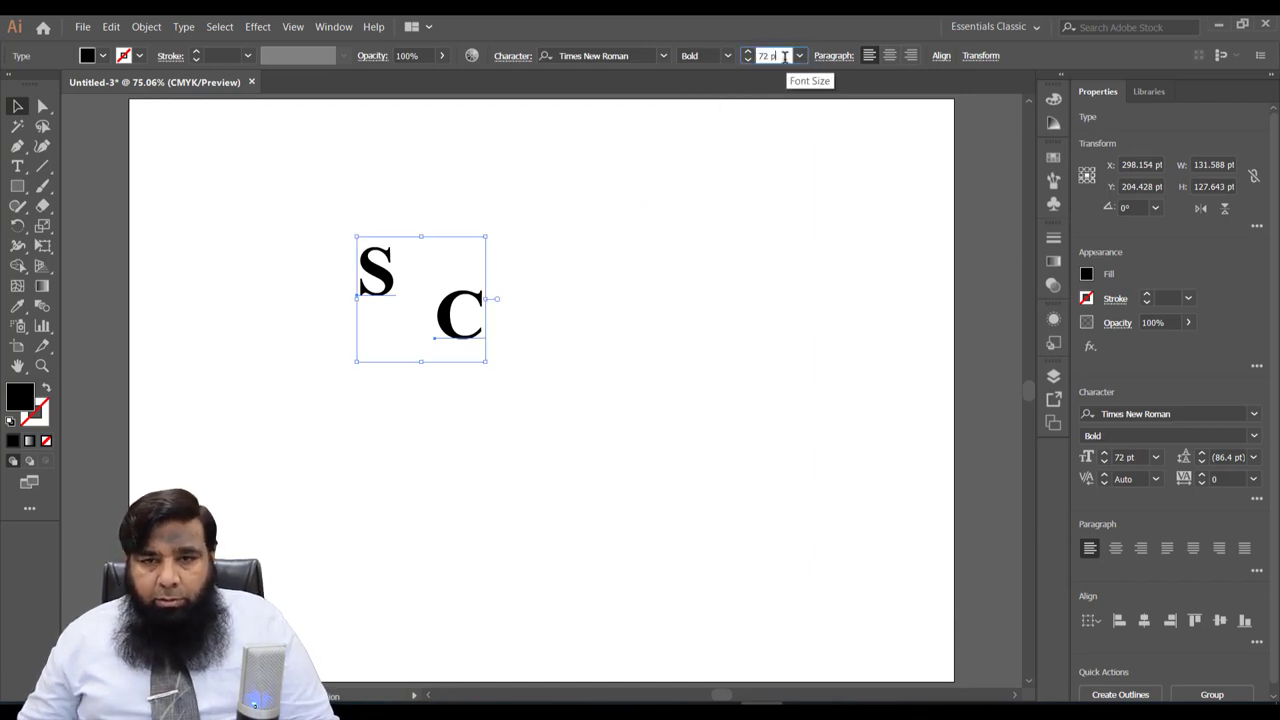
pyautogui.write('200')
pyautogui.press('Return')
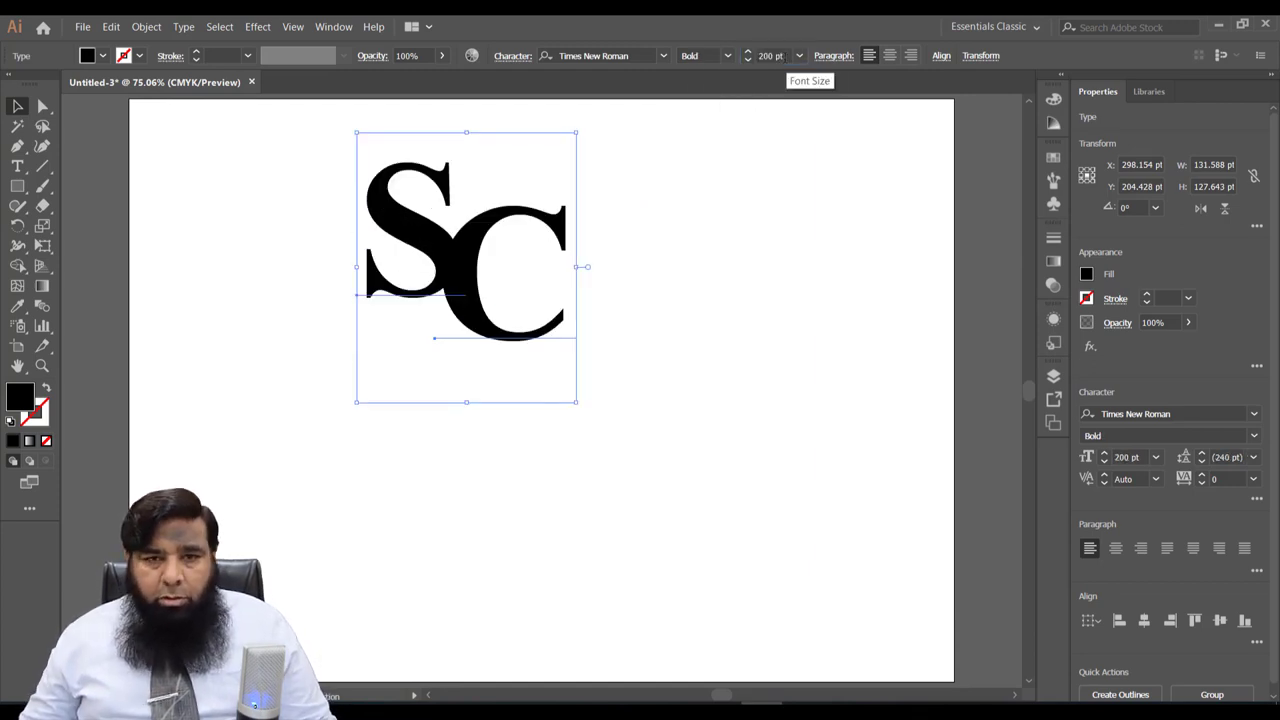
# Step: Level the S with the C and slide the C left to overlap the S
pyautogui.click(200, 249)
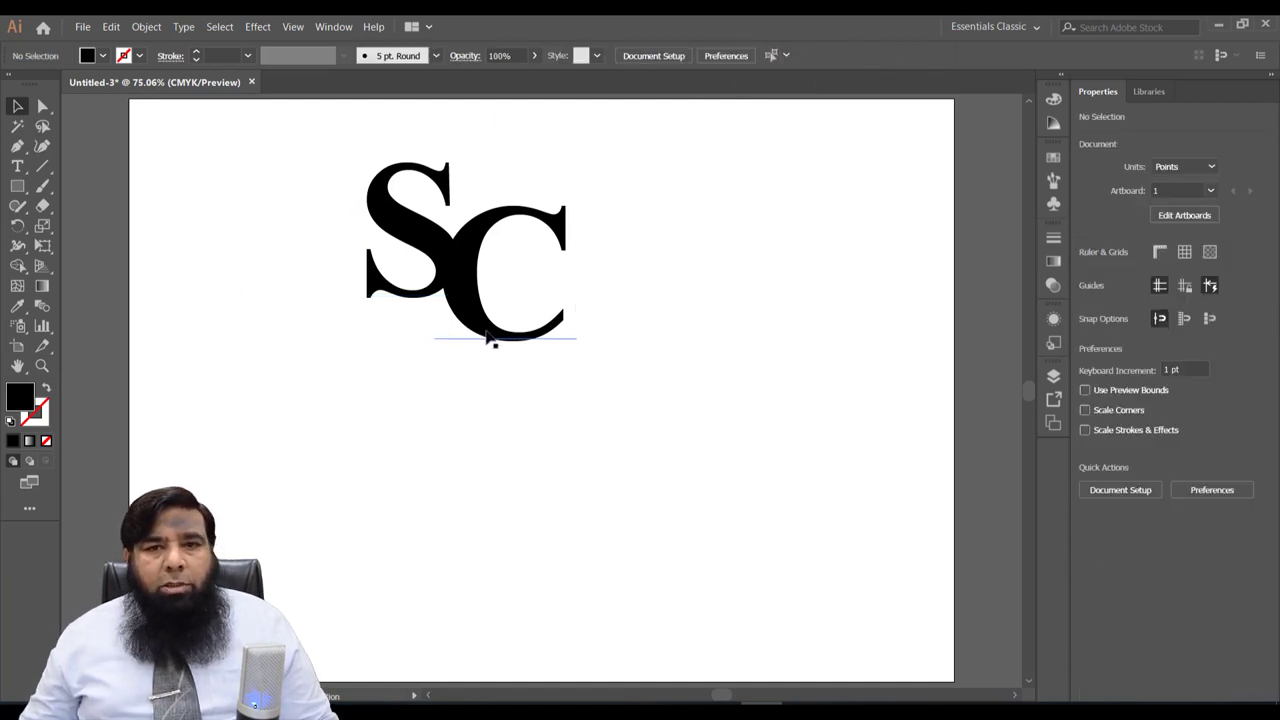
pyautogui.moveTo(494, 338); pyautogui.dragTo(576, 372)
pyautogui.moveTo(435, 265)
pyautogui.mouseDown()
pyautogui.moveTo(430, 365)
pyautogui.moveTo(418, 313)
pyautogui.mouseUp()
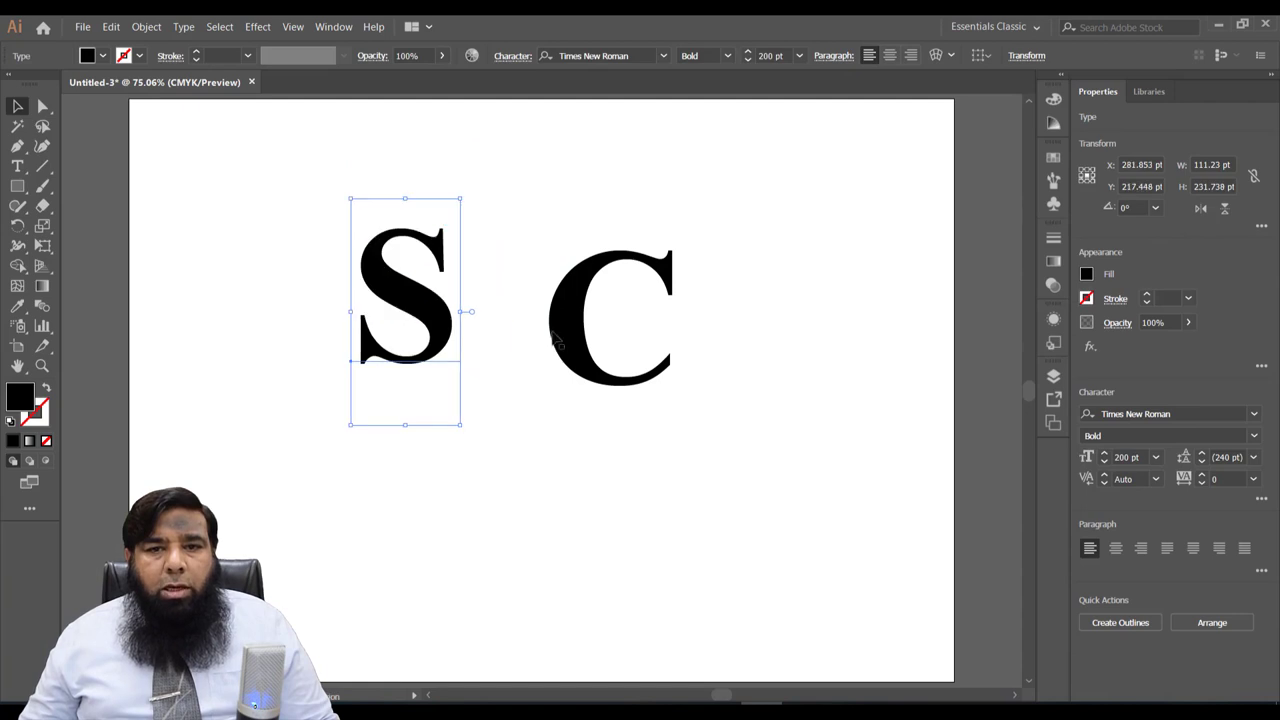
pyautogui.moveTo(555, 335)
pyautogui.mouseDown()
pyautogui.moveTo(403, 335)
pyautogui.moveTo(389, 323)
pyautogui.moveTo(500, 388)
pyautogui.mouseUp()
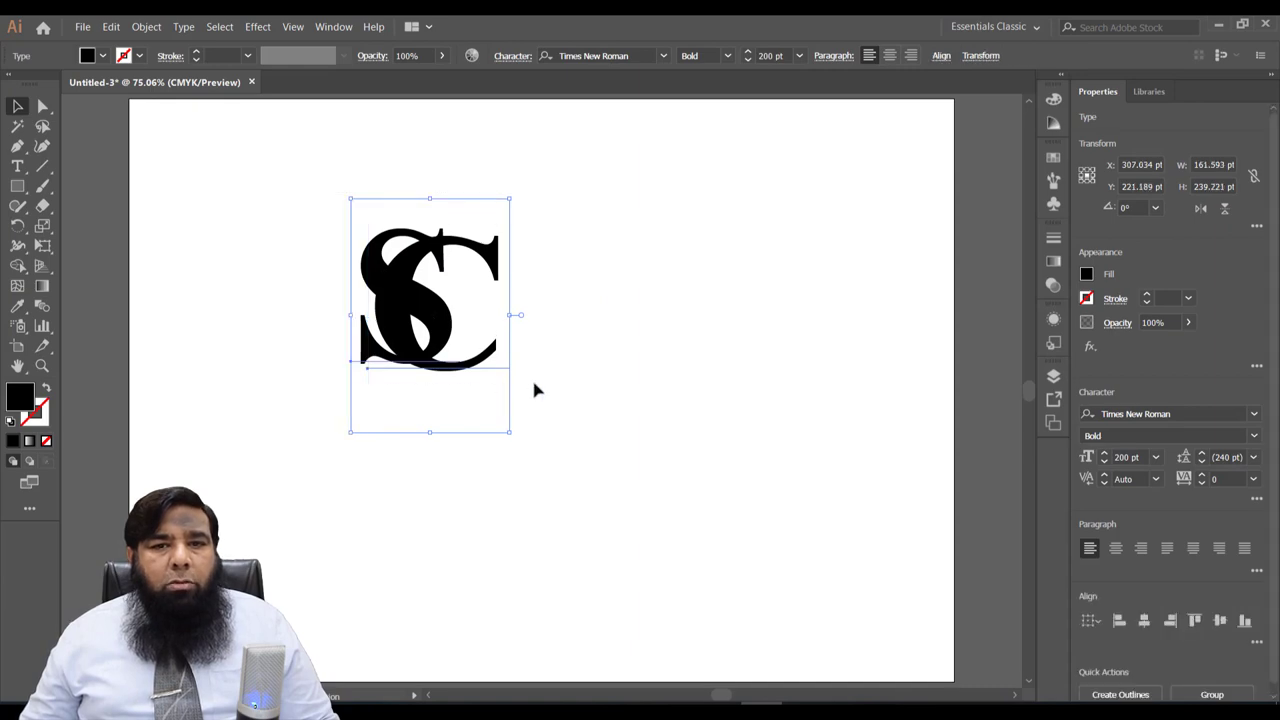
pyautogui.click(146, 26)
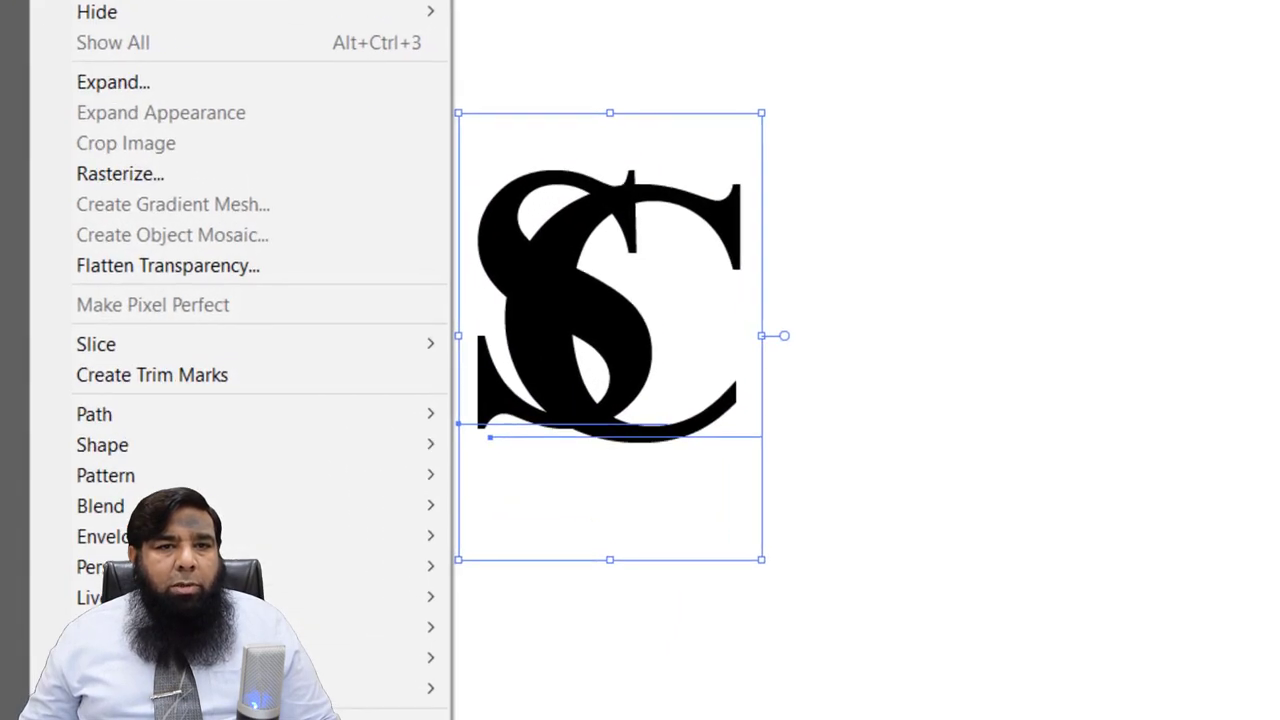
# Step: Expand the S and C text into filled outline paths and zoom in
pyautogui.click(134, 84)
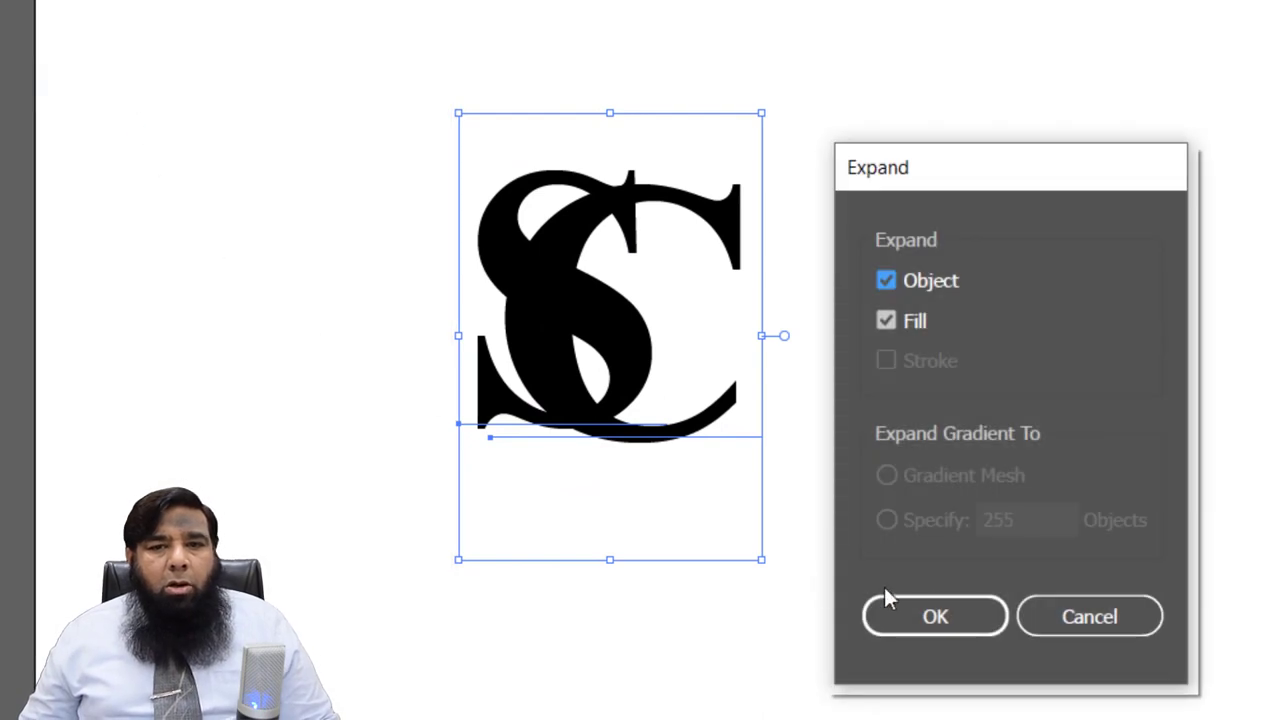
pyautogui.click(935, 616)
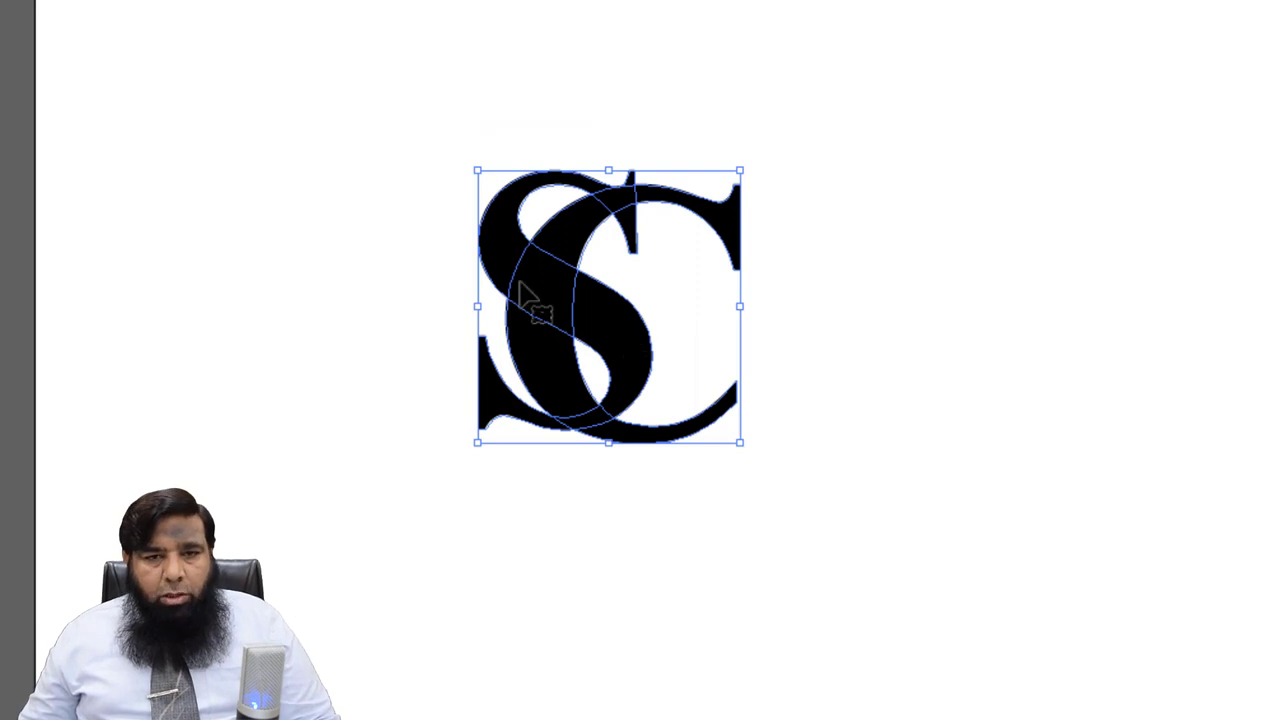
pyautogui.scroll(3, 521, 278)
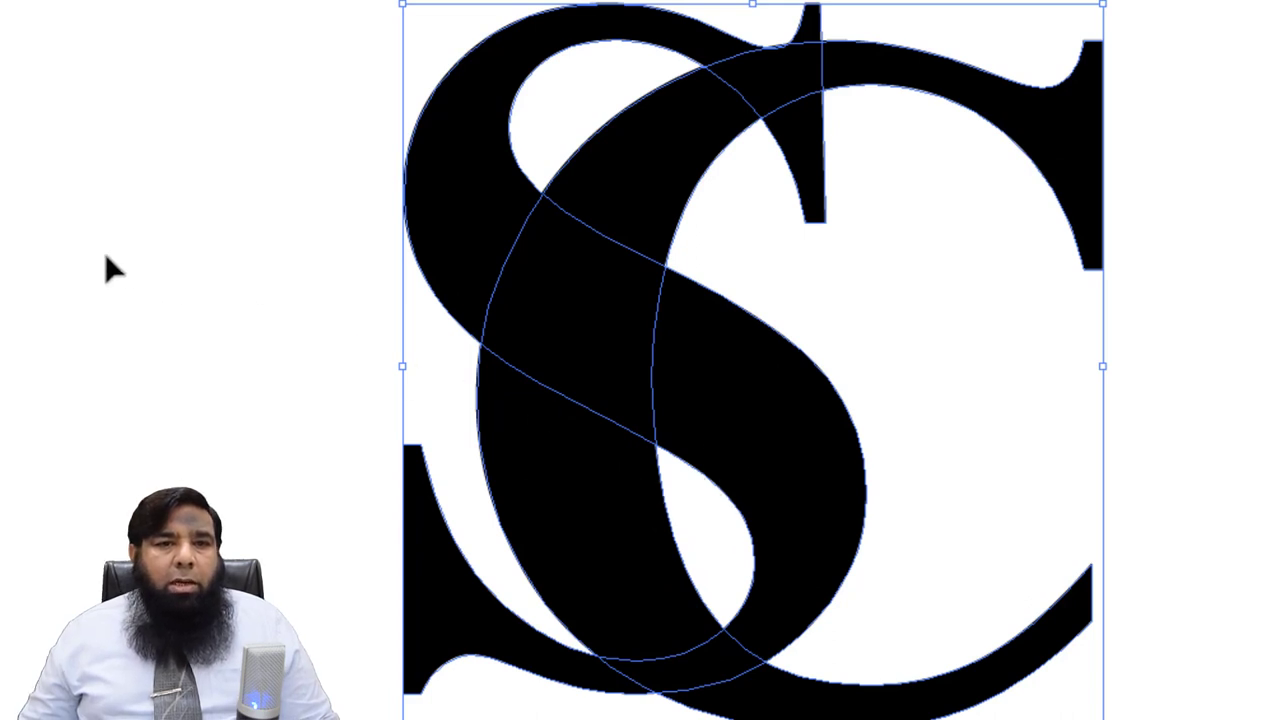
# Step: Rejoin the split S and C regions with Shape Builder into two whole interlocking letters
pyautogui.hotkey('shift', 'm')
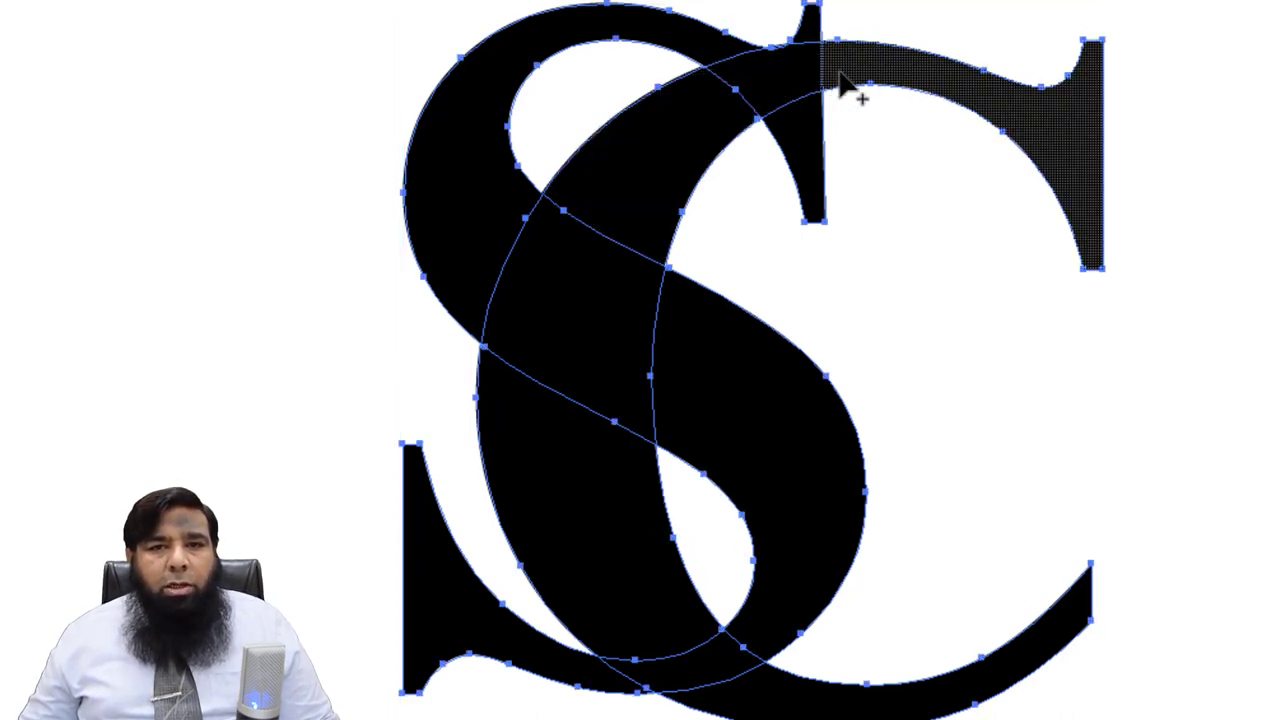
pyautogui.moveTo(829, 83); pyautogui.dragTo(740, 110)
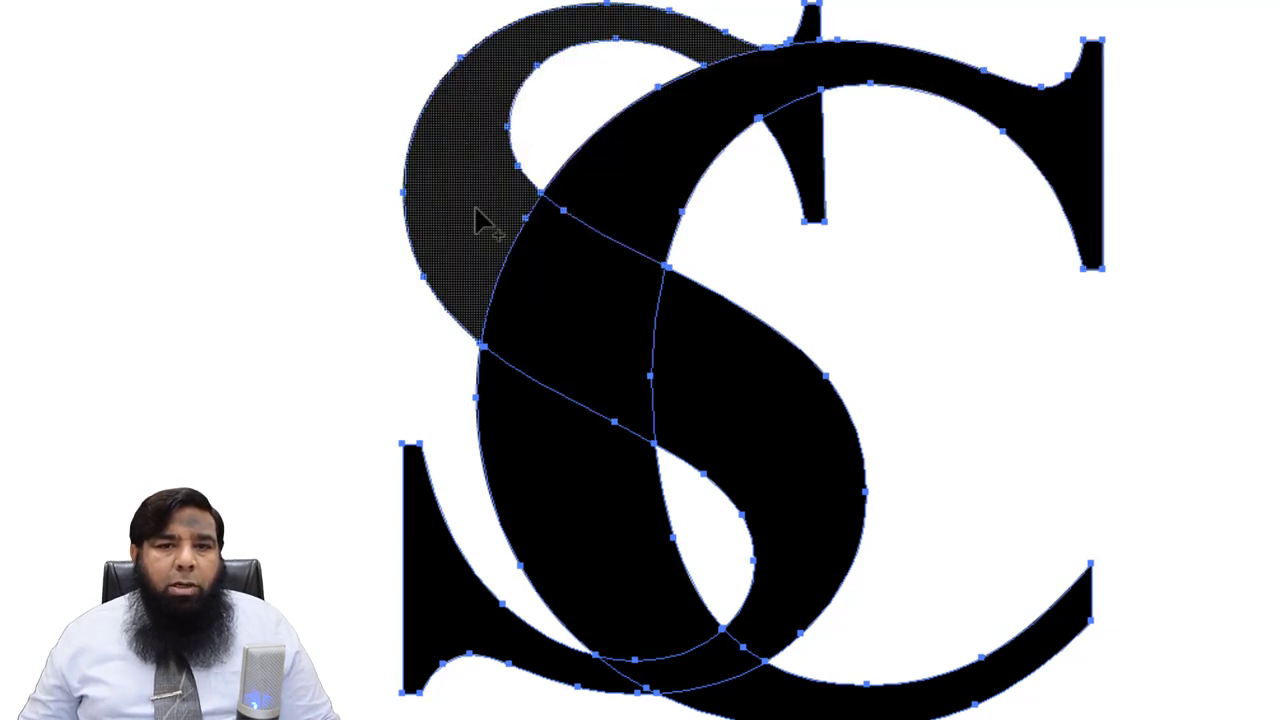
pyautogui.moveTo(476, 211); pyautogui.dragTo(565, 295)
pyautogui.moveTo(640, 335); pyautogui.dragTo(680, 357)
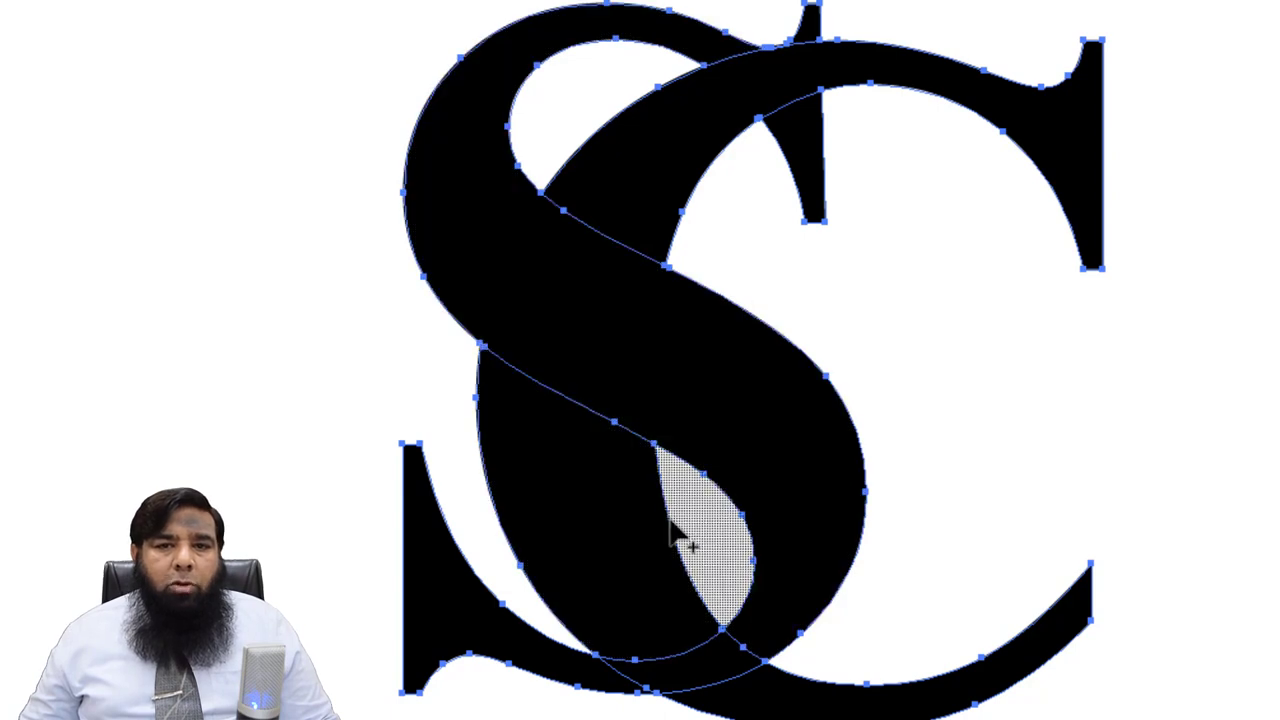
pyautogui.moveTo(632, 600); pyautogui.dragTo(745, 705)
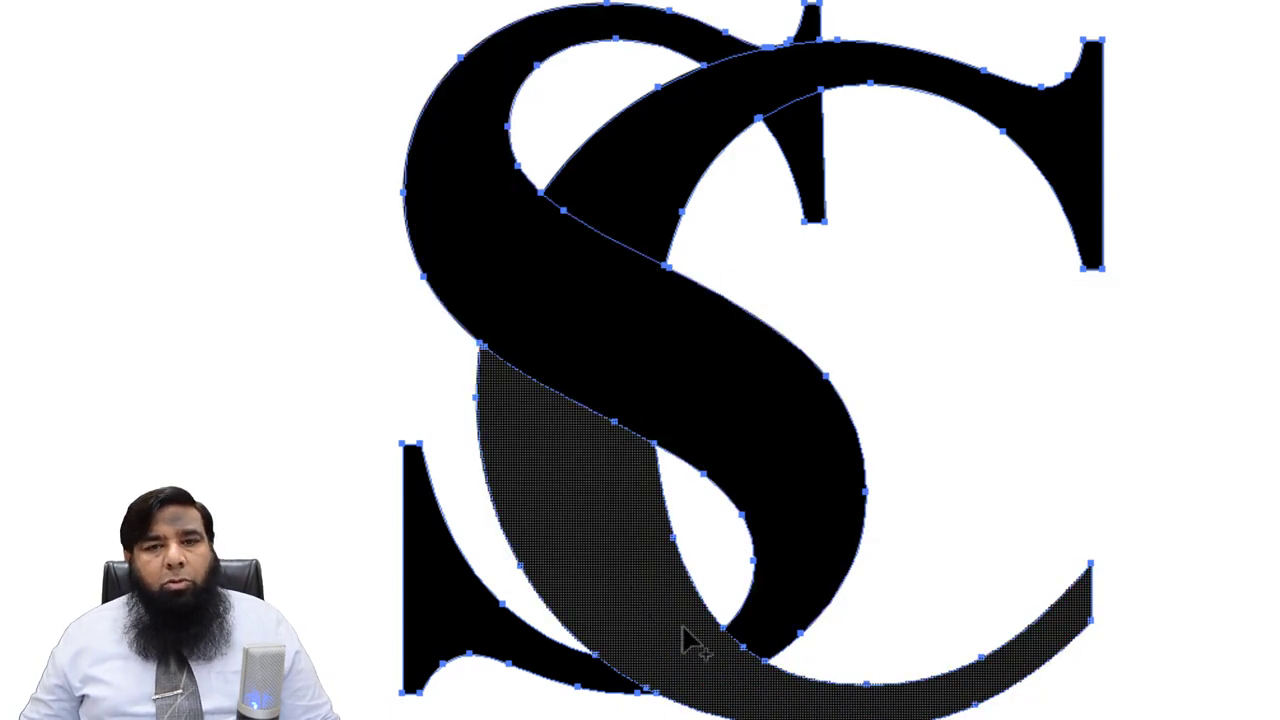
pyautogui.click(592, 505)
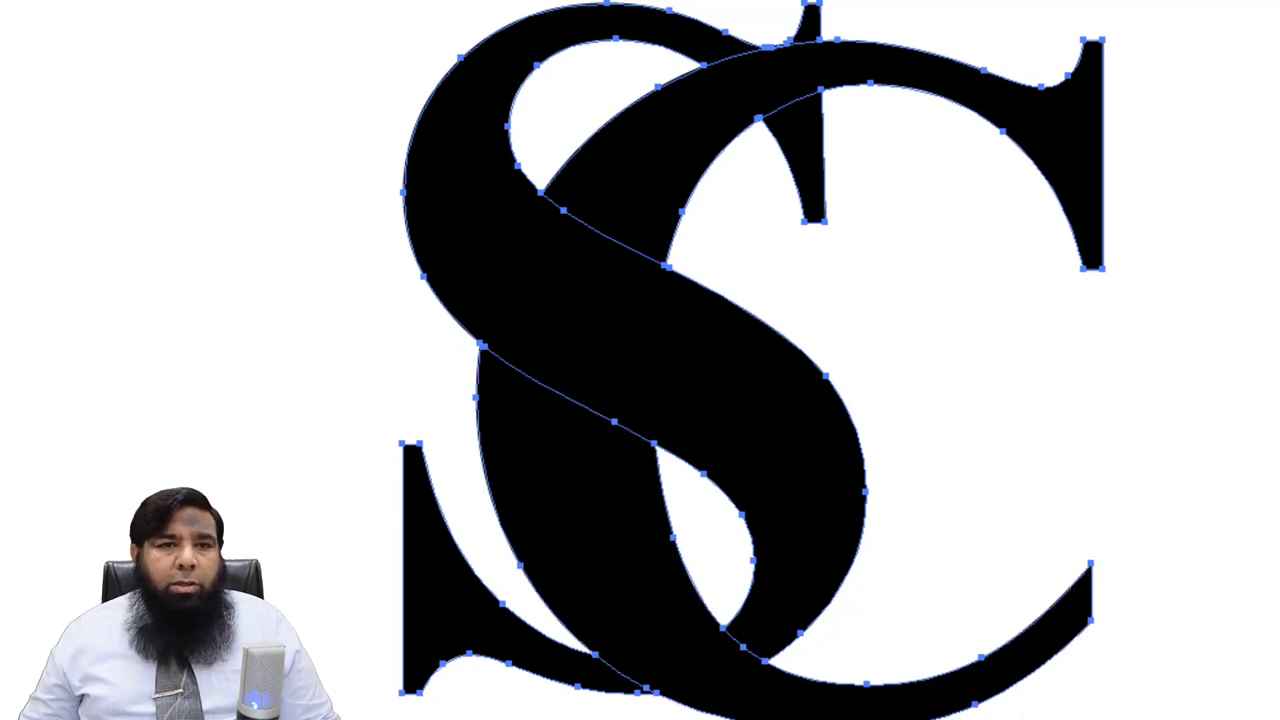
pyautogui.click(214, 352)
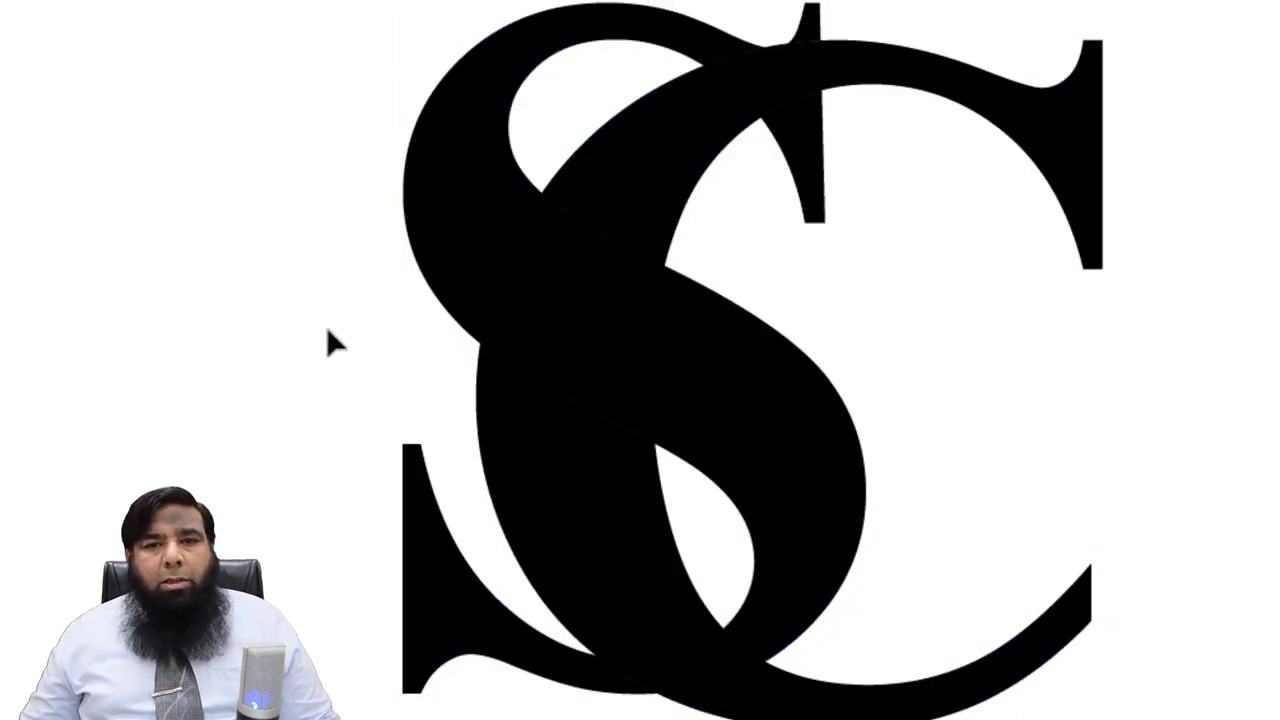
# Step: Fill the S with a bright saturated orange
pyautogui.click(463, 216)
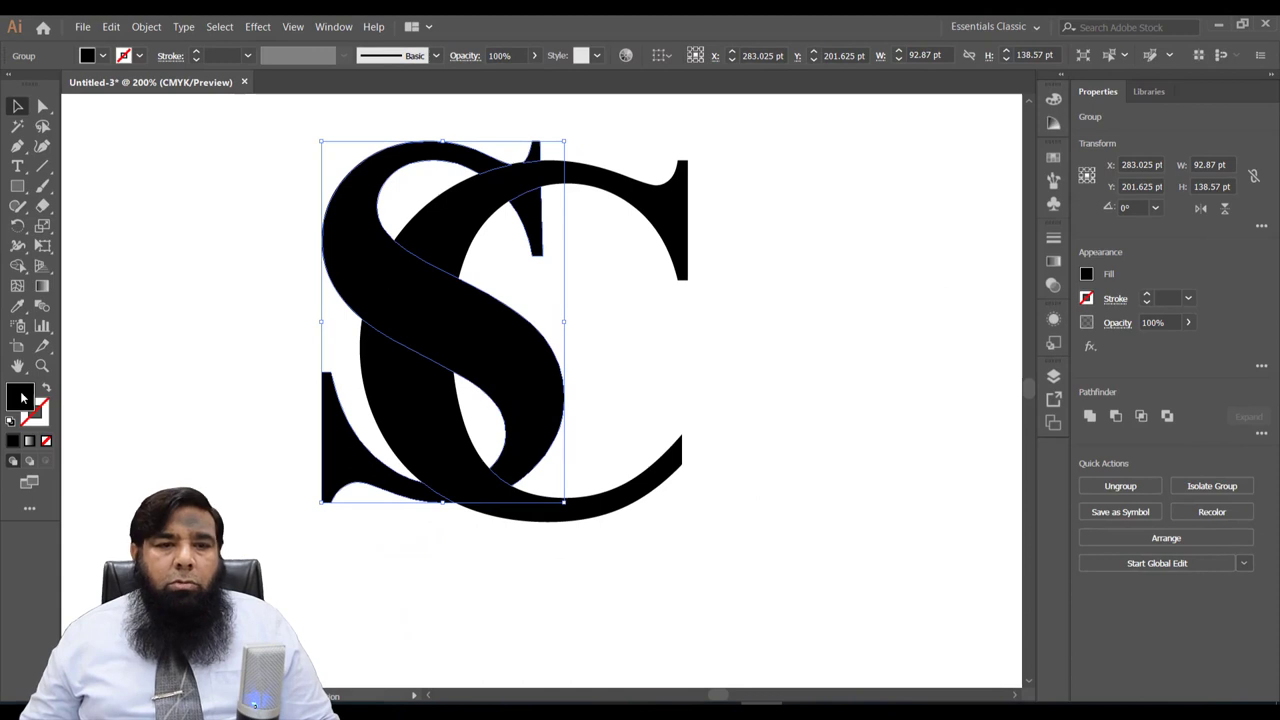
pyautogui.doubleClick(22, 398)
pyautogui.click(664, 446)
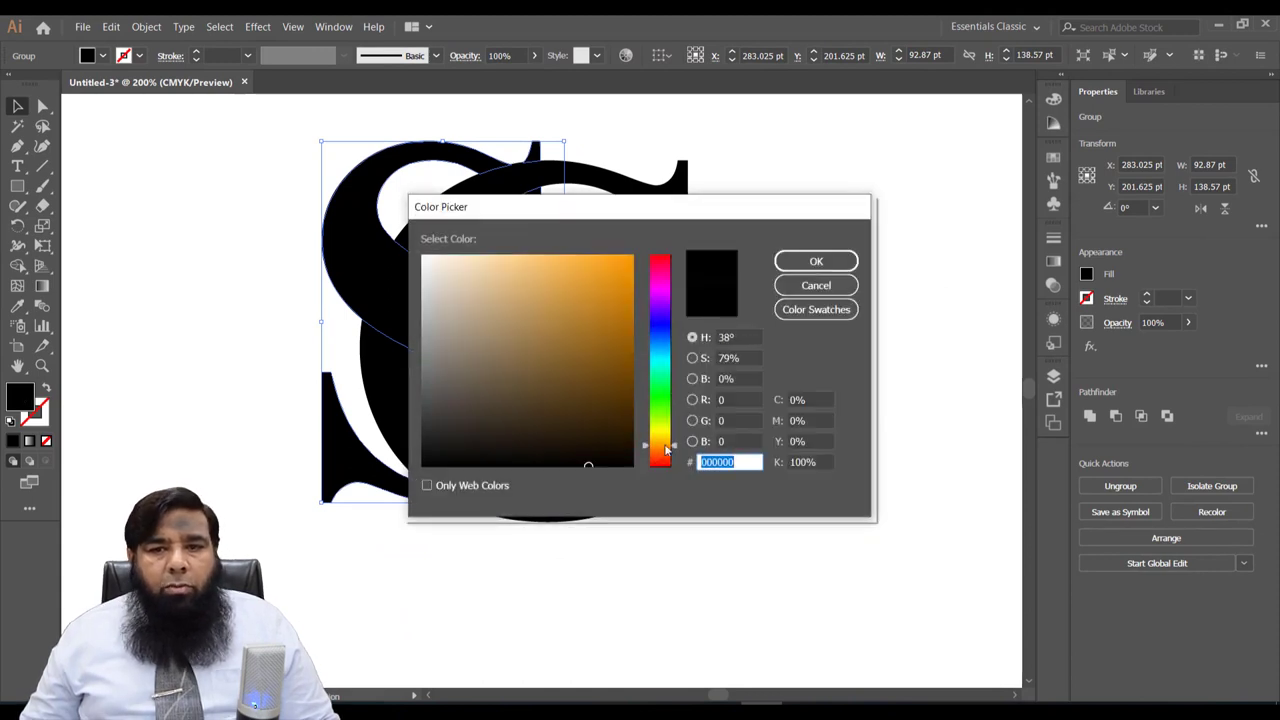
pyautogui.click(625, 263)
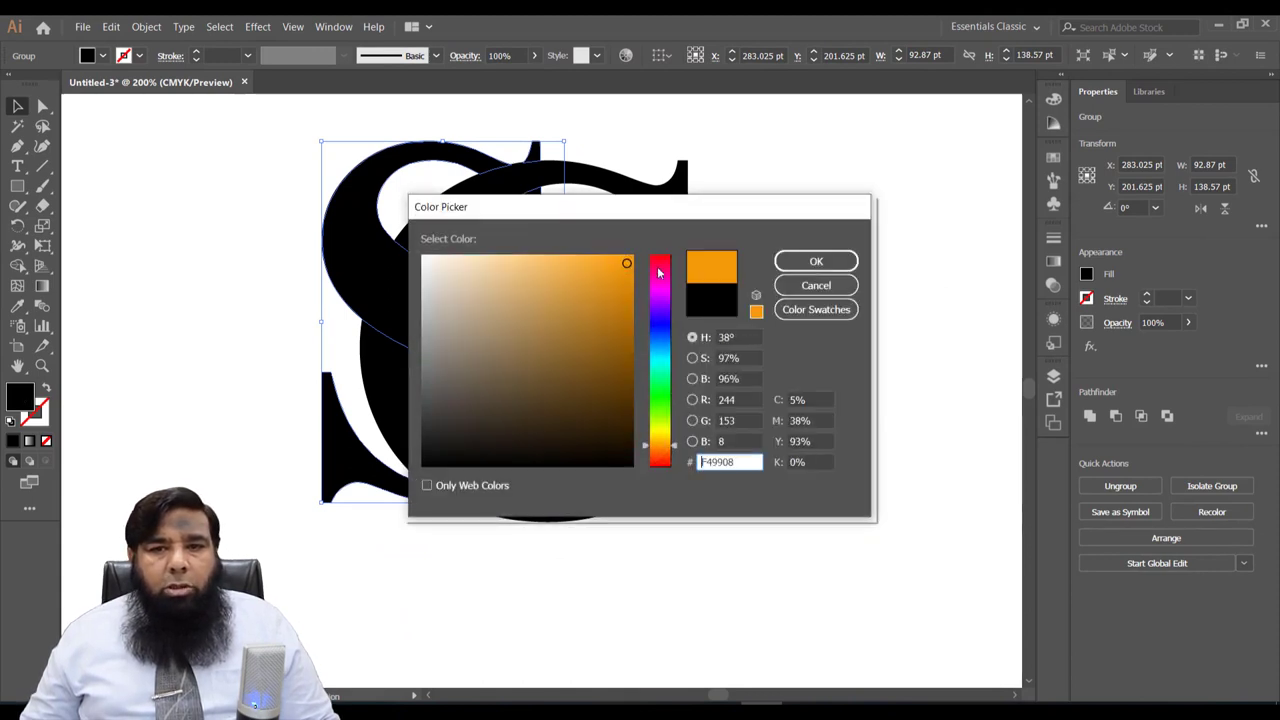
pyautogui.click(816, 261)
# Step: Fill the C with a bright saturated yellow
pyautogui.doubleClick(22, 398)
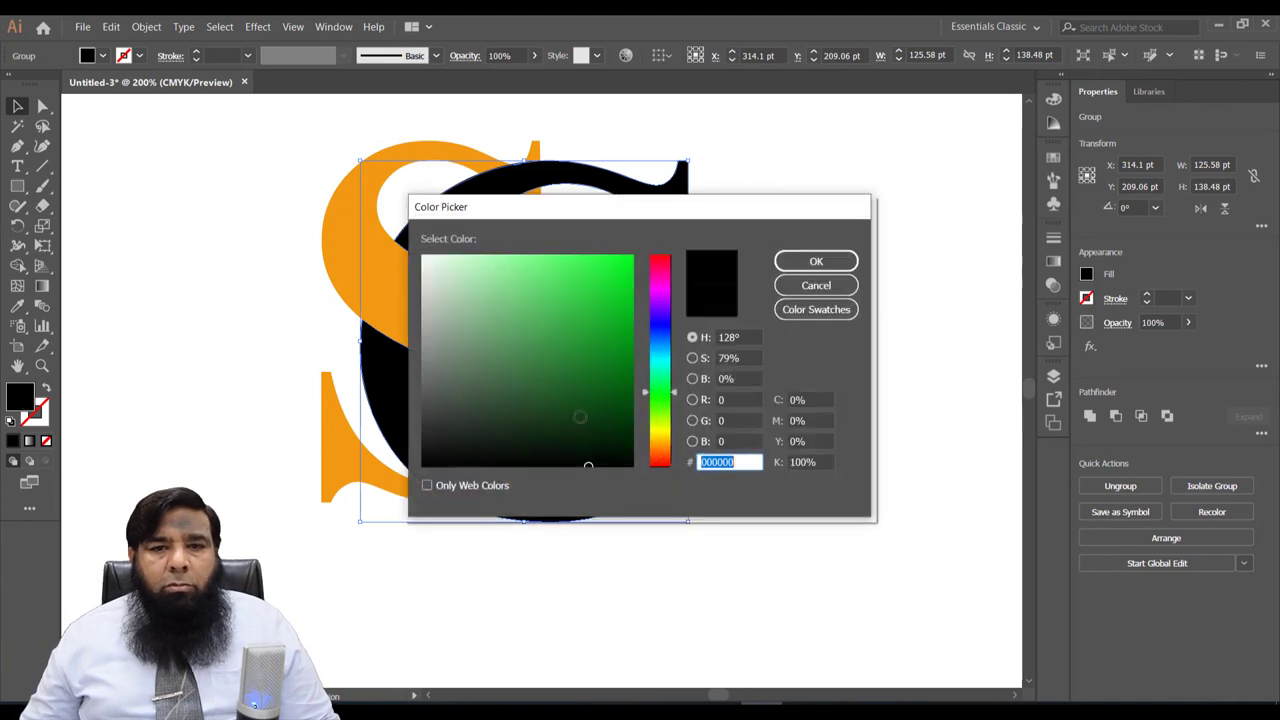
pyautogui.click(667, 430)
pyautogui.click(625, 263)
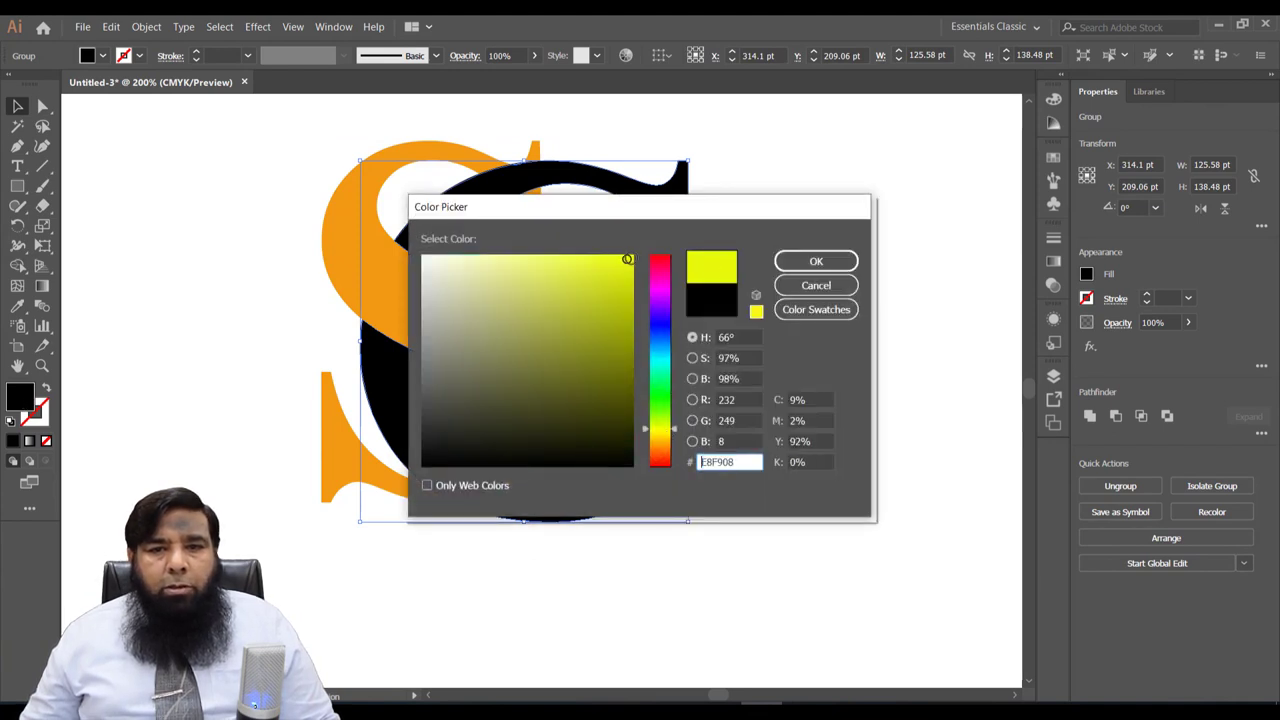
pyautogui.click(816, 261)
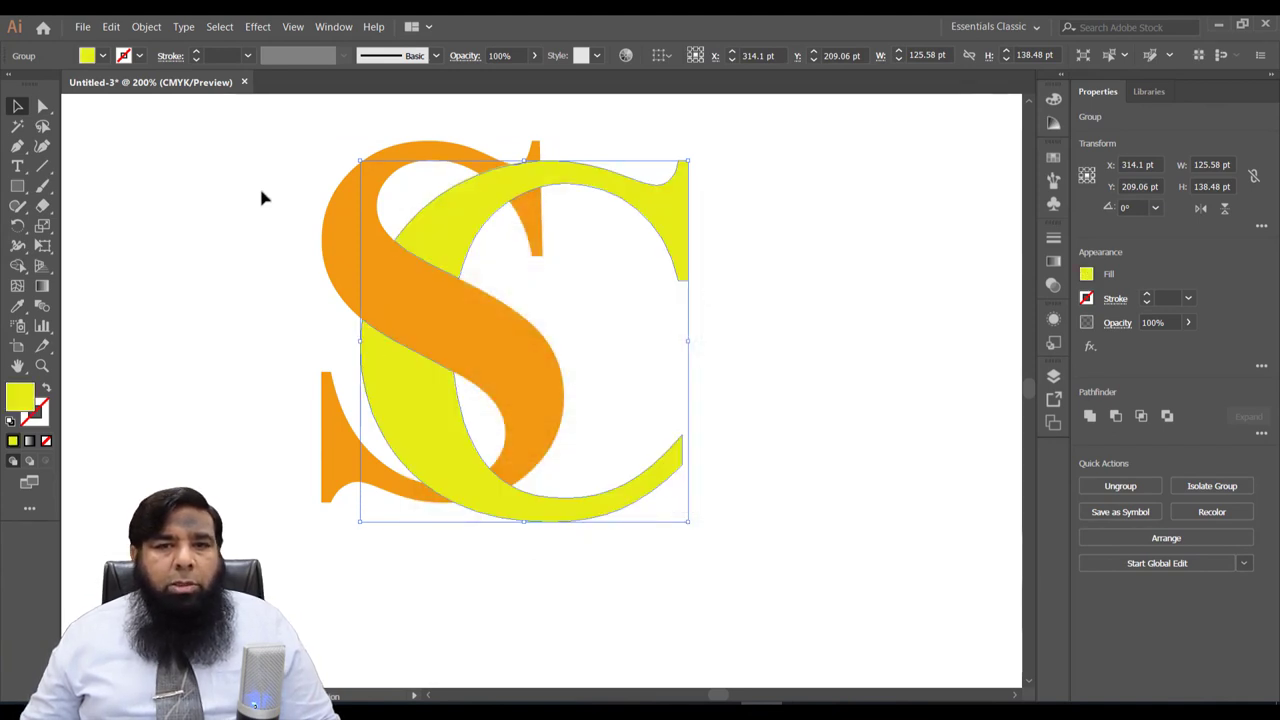
# Step: Give both SC letters a near-black outline colour
pyautogui.click(234, 189)
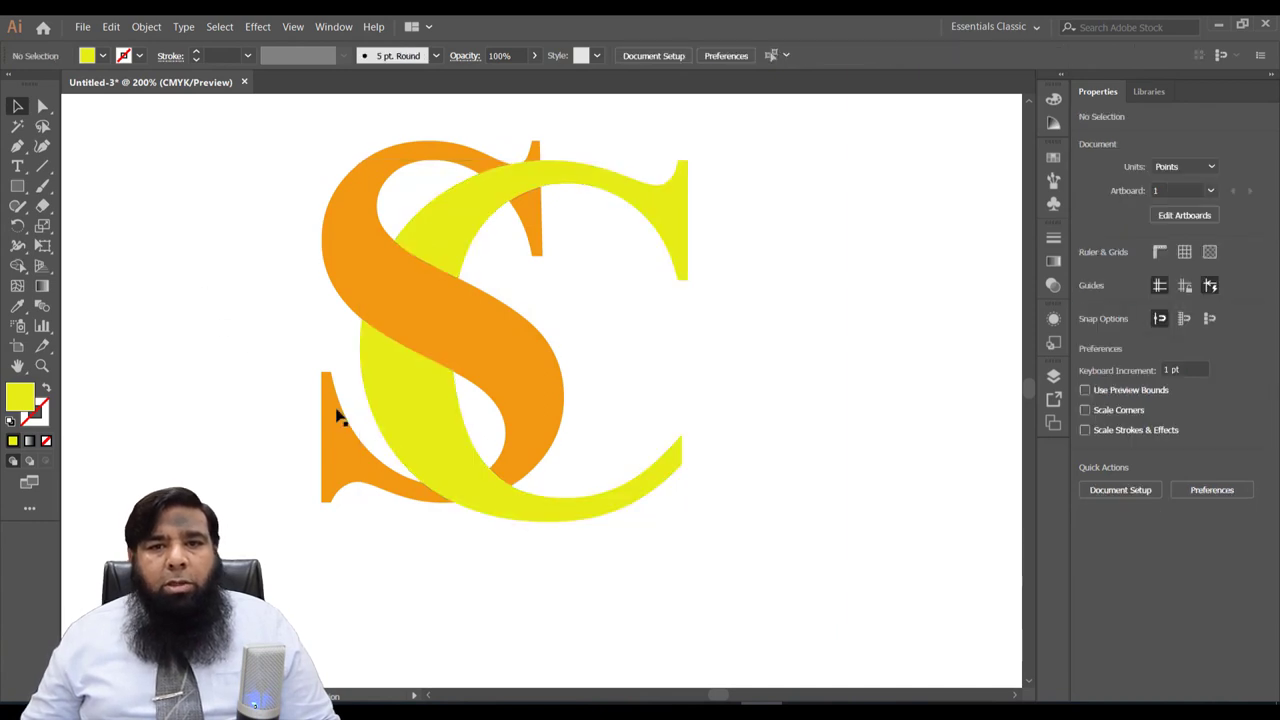
pyautogui.moveTo(269, 165); pyautogui.dragTo(491, 340)
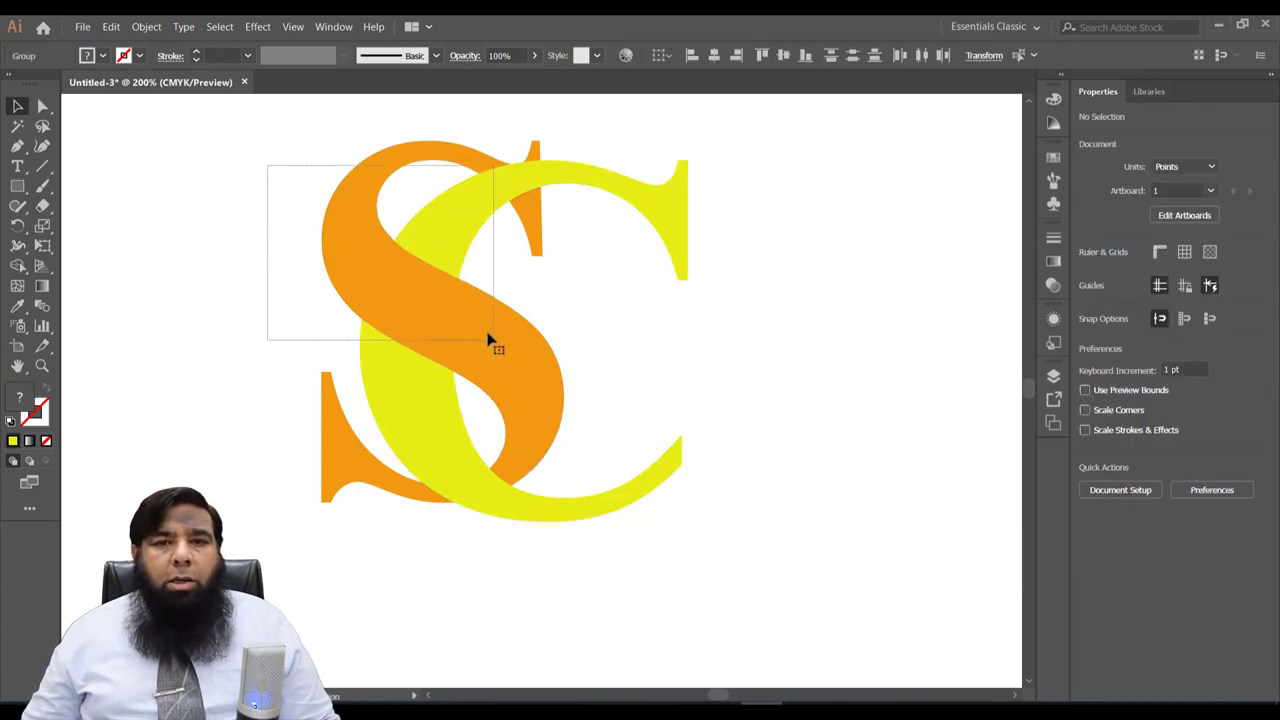
pyautogui.doubleClick(47, 424)
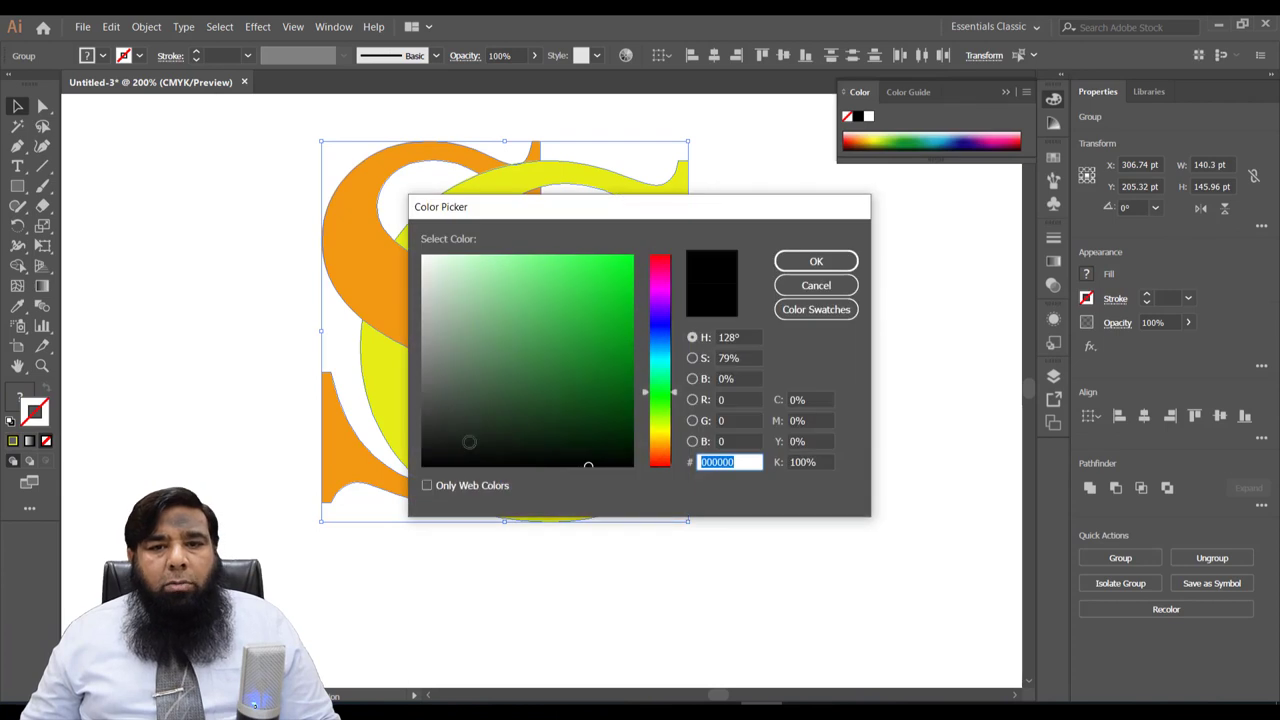
pyautogui.click(424, 460)
pyautogui.press('Return')
pyautogui.click(139, 265)
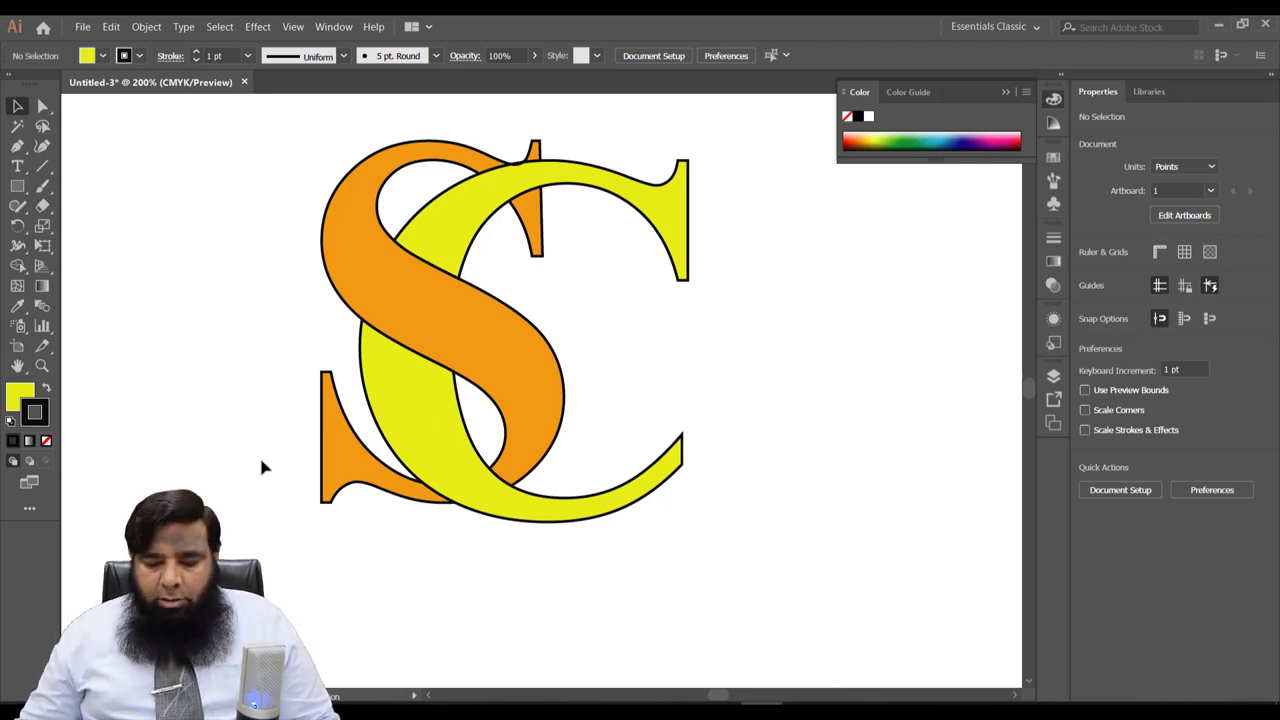
pyautogui.hotkey('ctrl', '0')
# Step: With no fill and black stroke, draw a circle about 111 pt across
pyautogui.moveTo(298, 197); pyautogui.dragTo(547, 406)
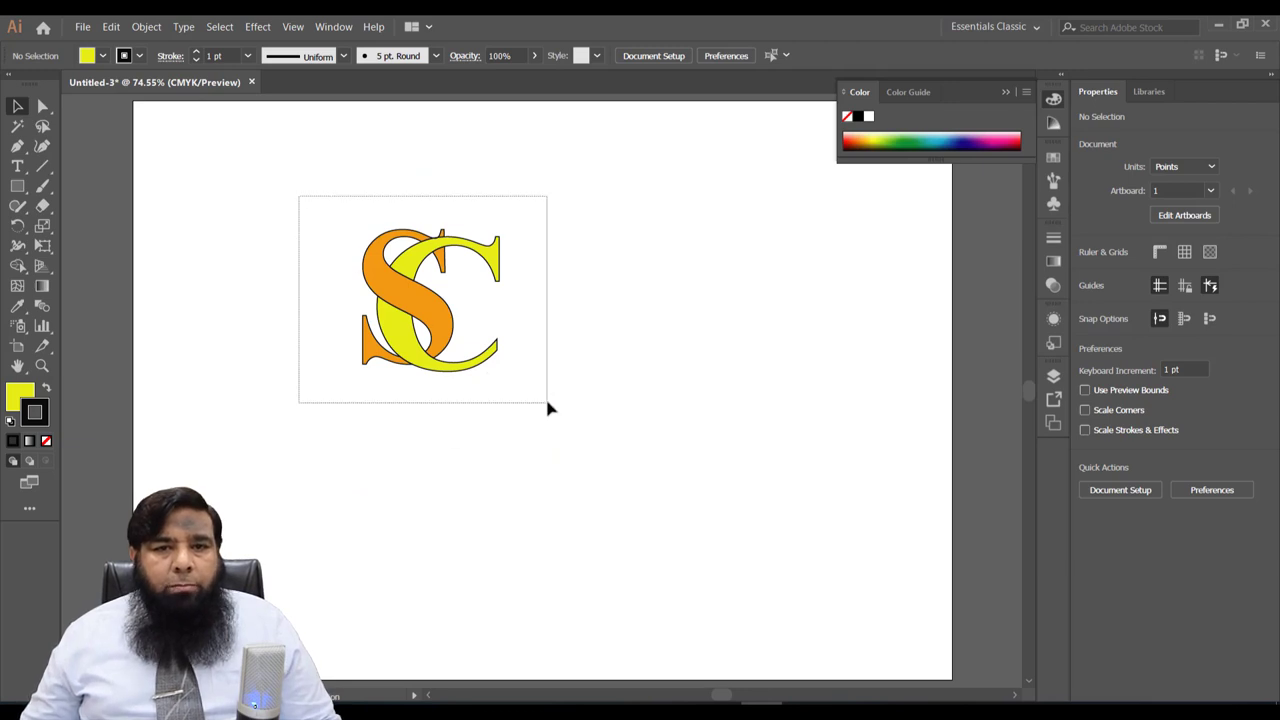
pyautogui.click(11, 421)
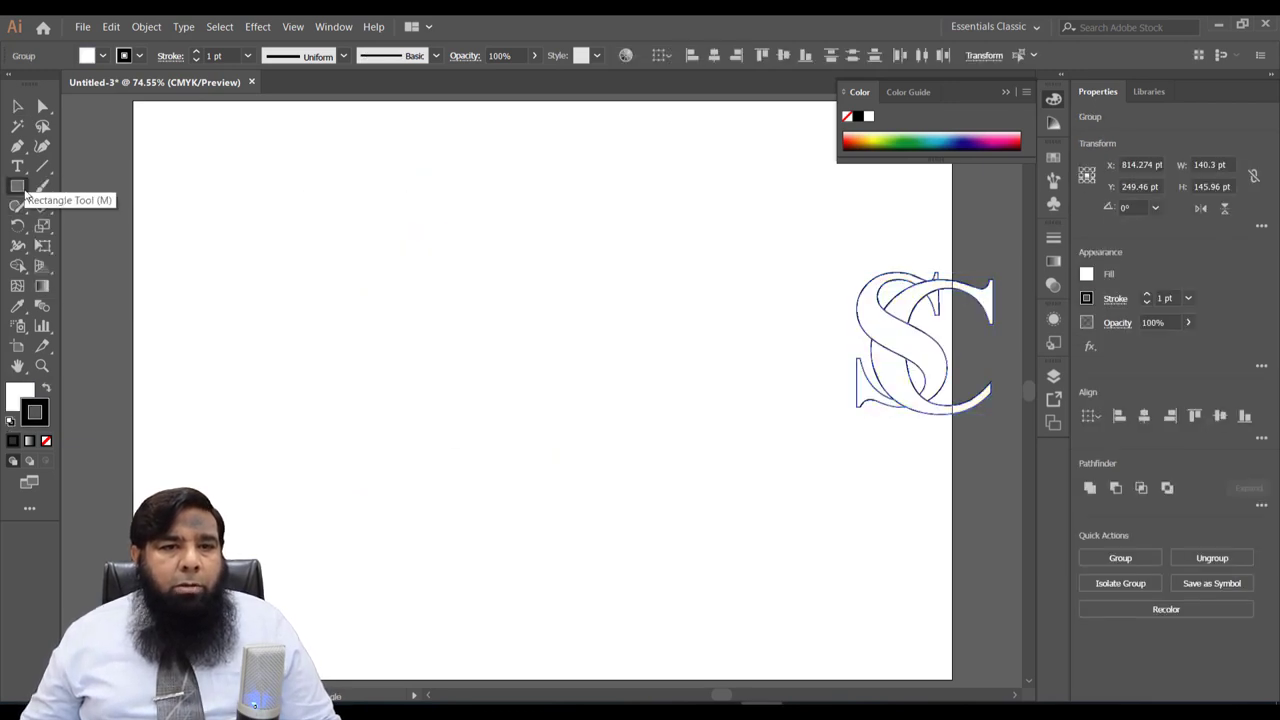
pyautogui.click(46, 440)
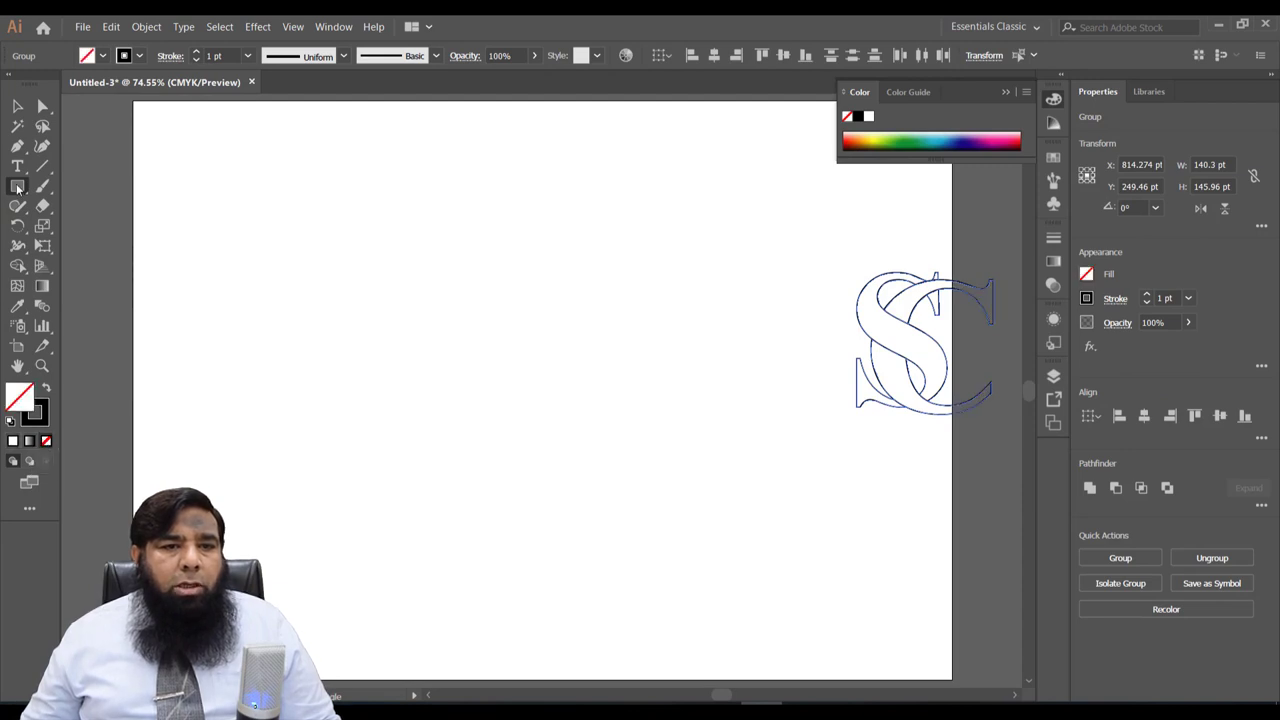
pyautogui.moveTo(18, 188); pyautogui.dragTo(95, 224)
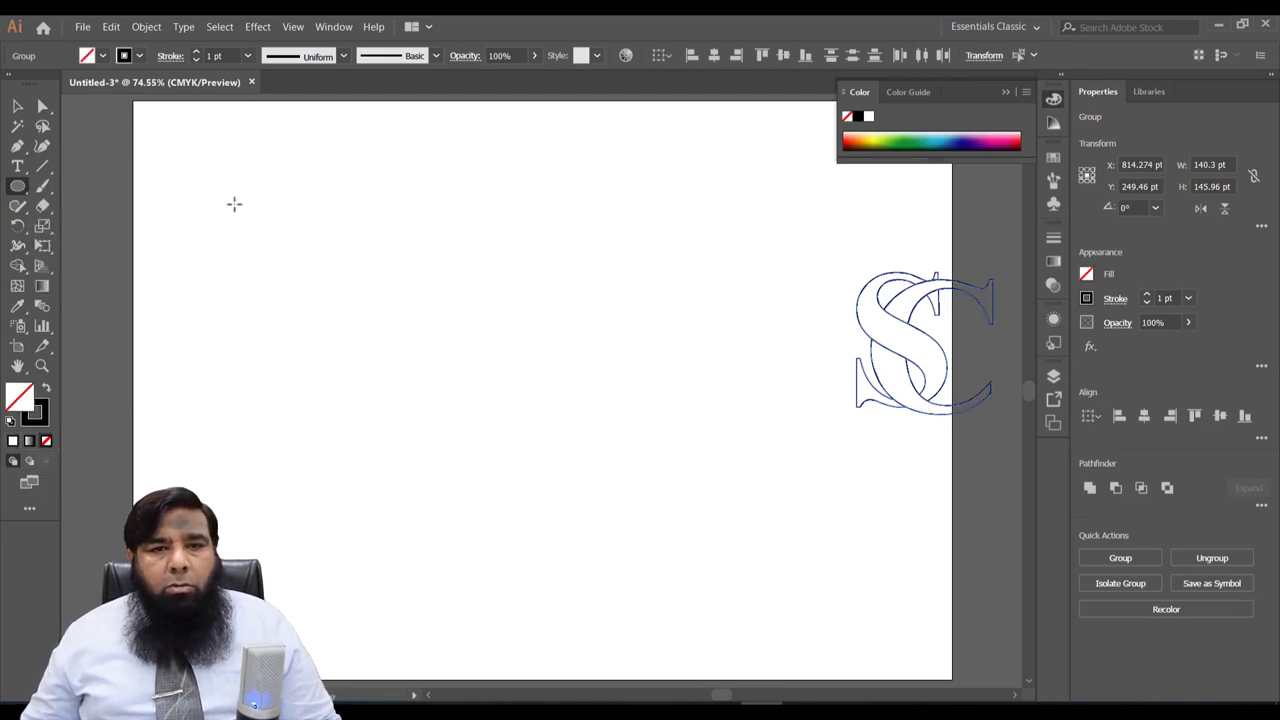
pyautogui.moveTo(234, 204); pyautogui.dragTo(285, 259)
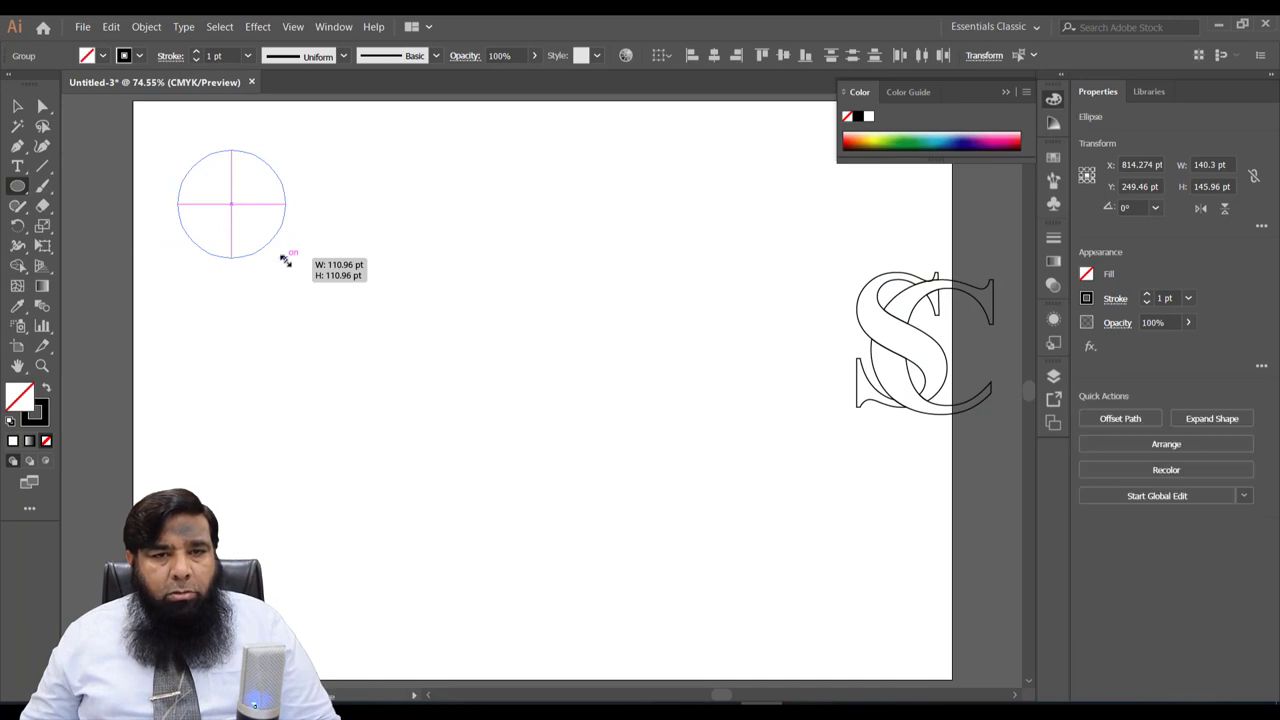
pyautogui.moveTo(234, 211); pyautogui.dragTo(316, 238)
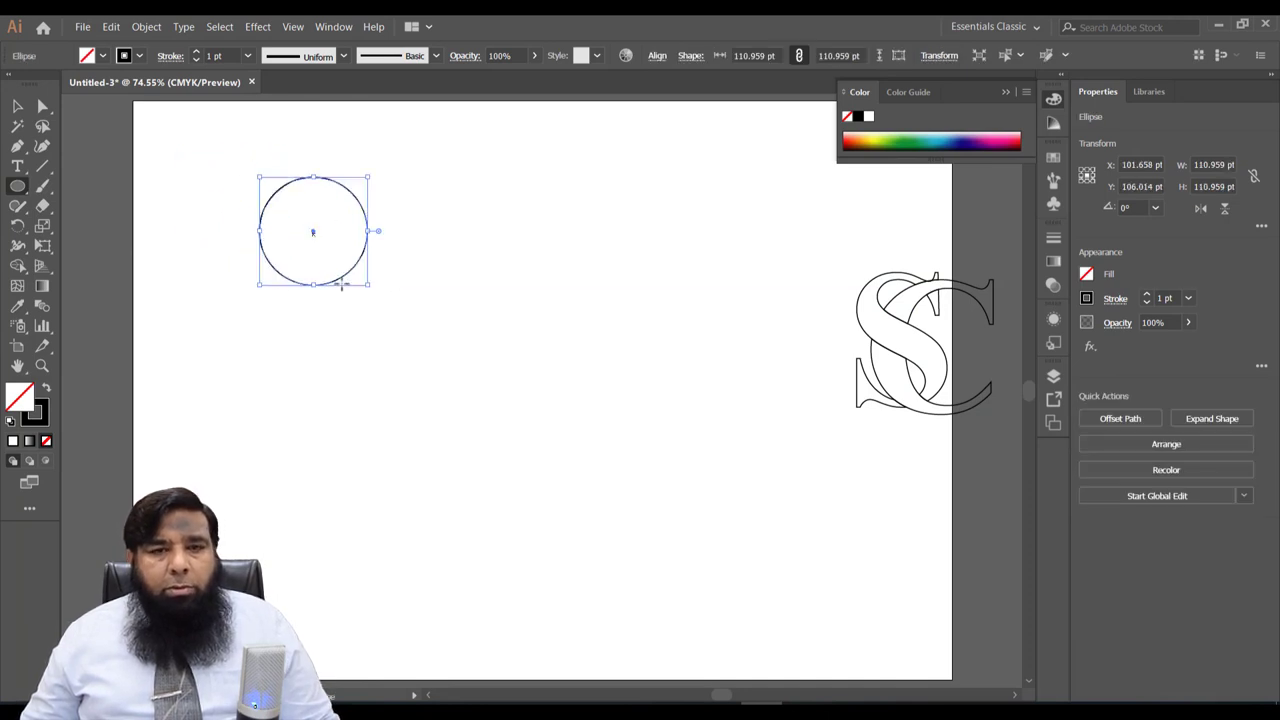
# Step: Set the circle's stroke weight to 7 pt
pyautogui.click(248, 56)
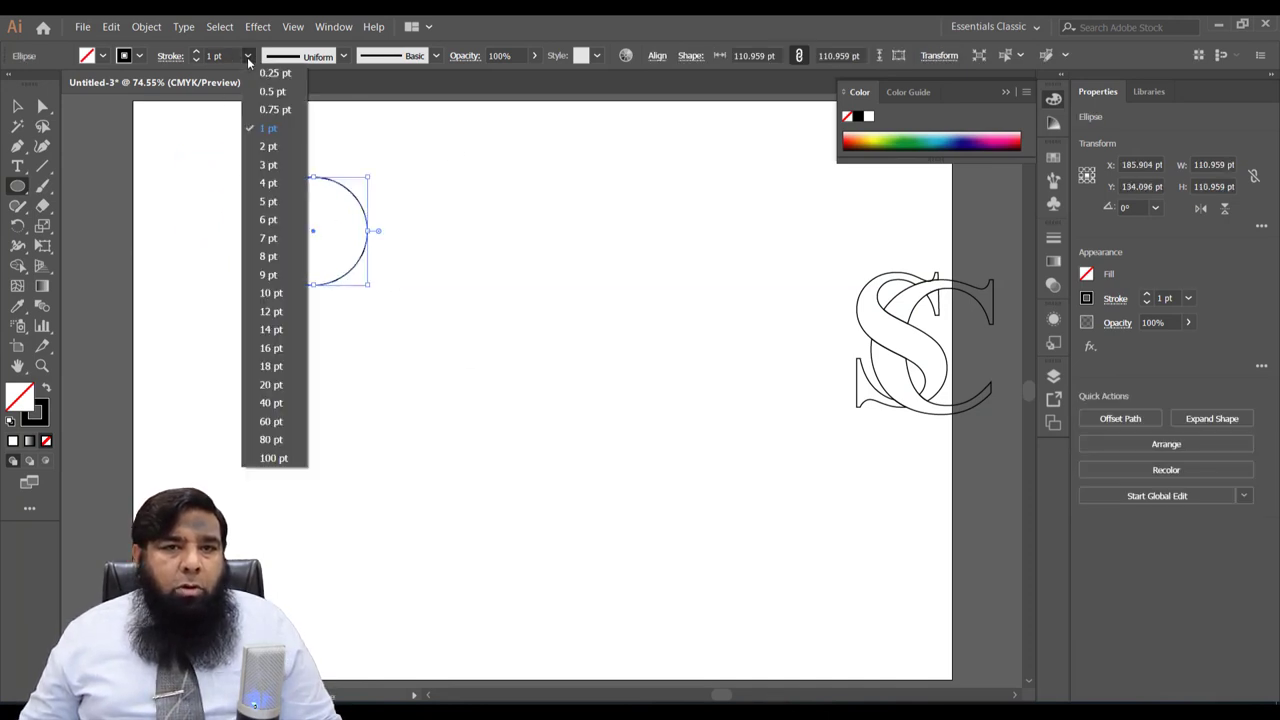
pyautogui.click(268, 293)
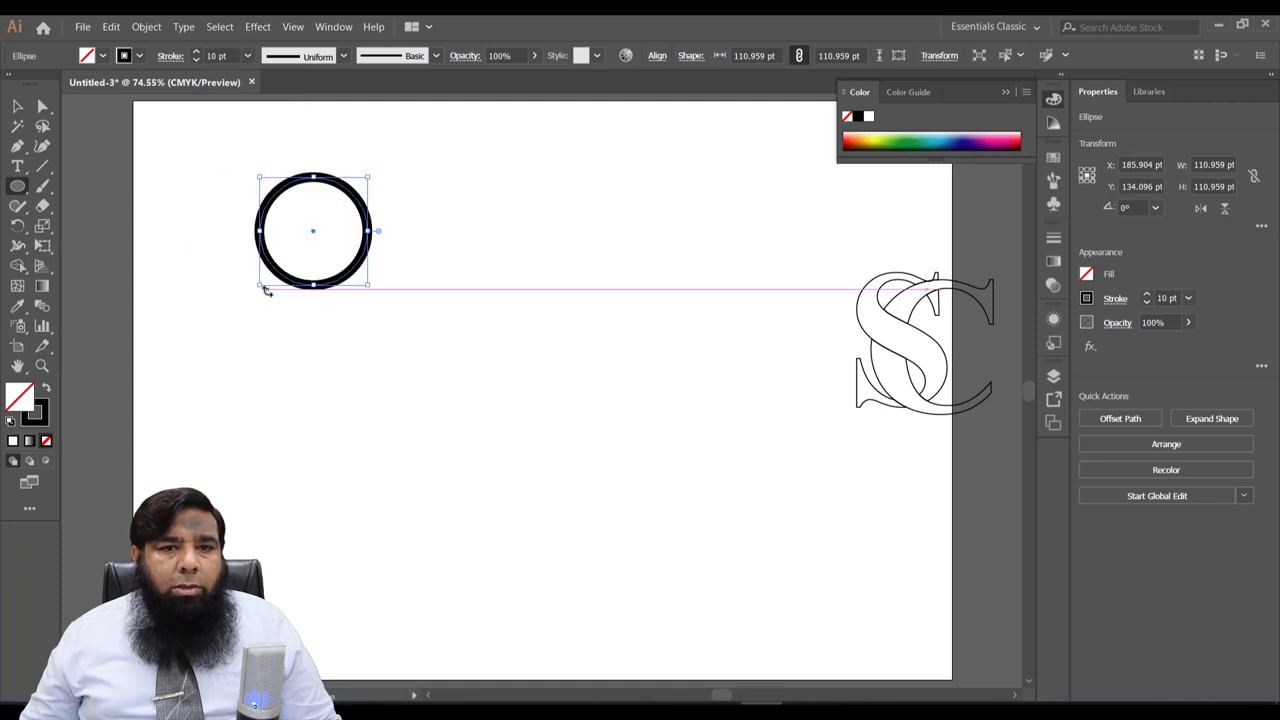
pyautogui.click(247, 56)
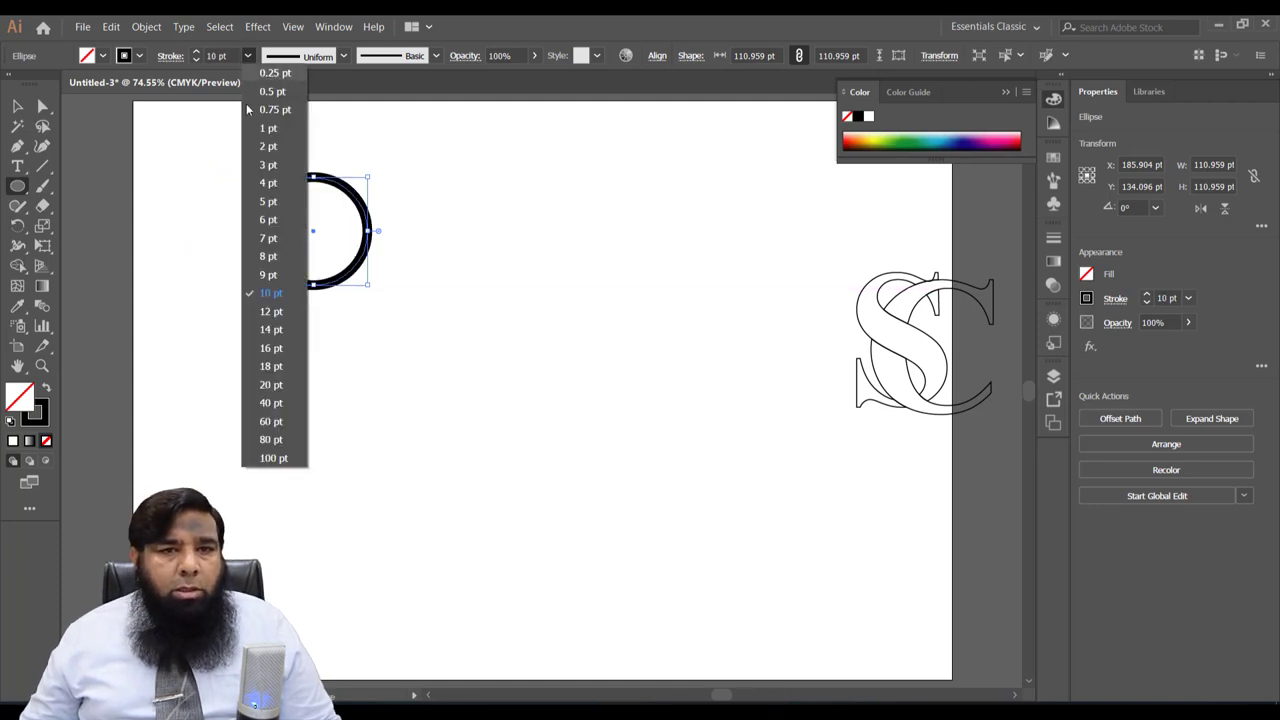
pyautogui.click(256, 252)
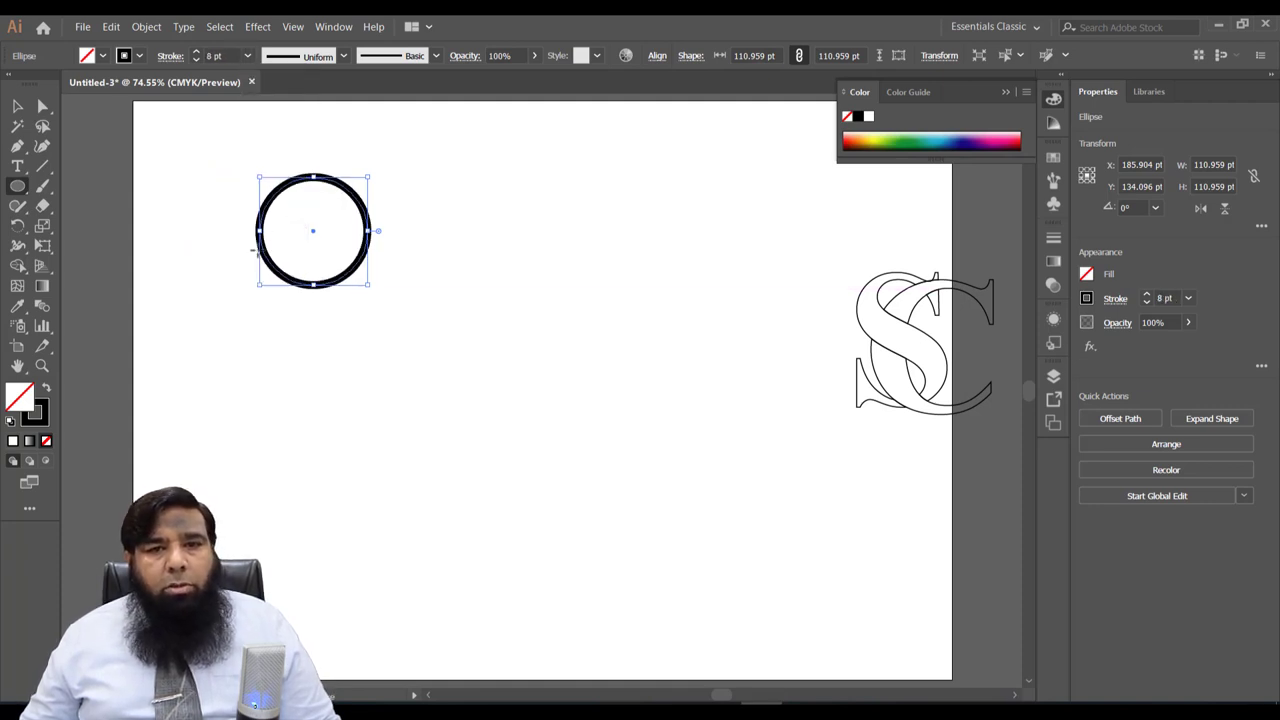
pyautogui.click(247, 56)
pyautogui.click(266, 239)
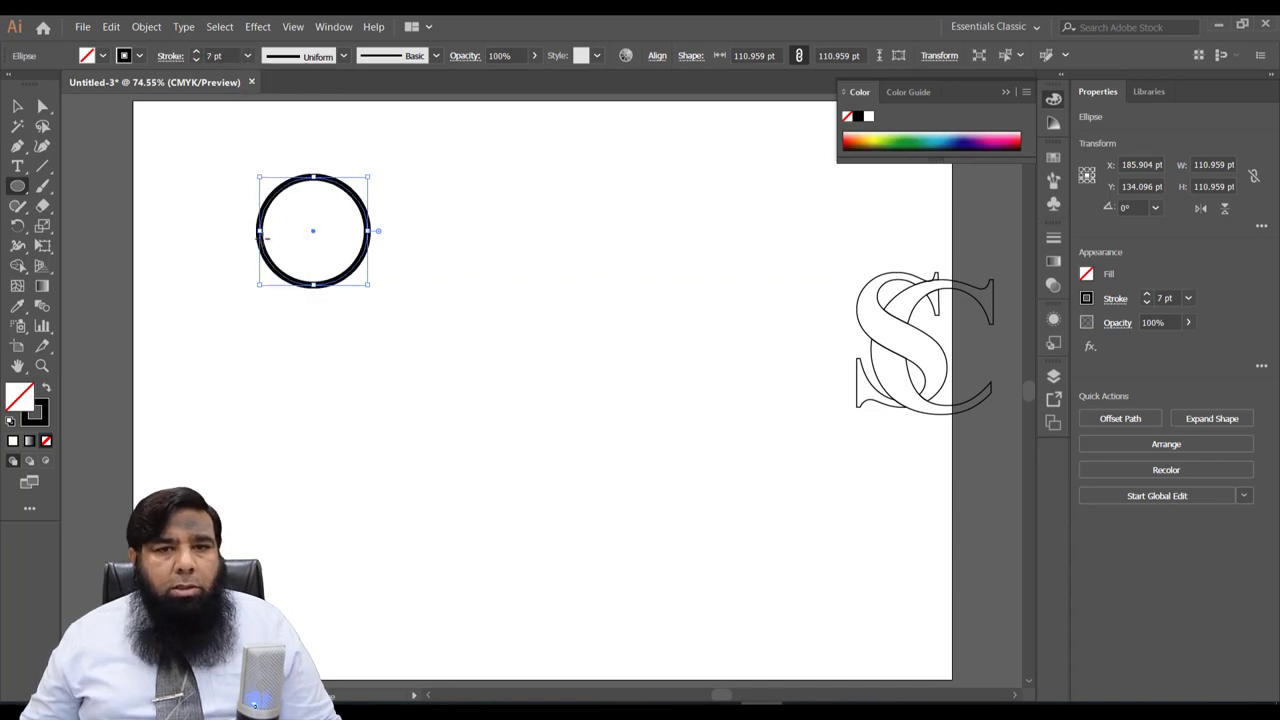
# Step: Copy the circle into three top-aligned rings plus two lower rings between them
pyautogui.press('v')
pyautogui.moveTo(313, 235); pyautogui.dragTo(436, 240)
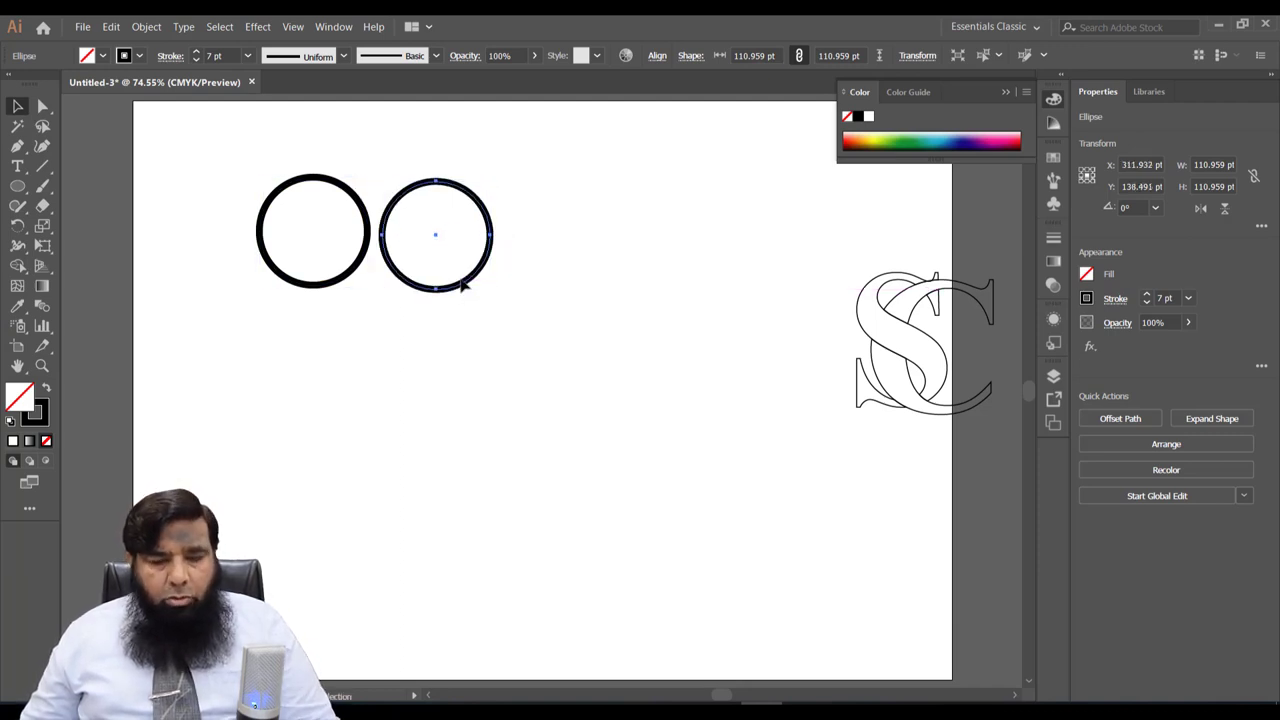
pyautogui.hotkey('ctrl', 'd')
pyautogui.moveTo(228, 195); pyautogui.dragTo(598, 268)
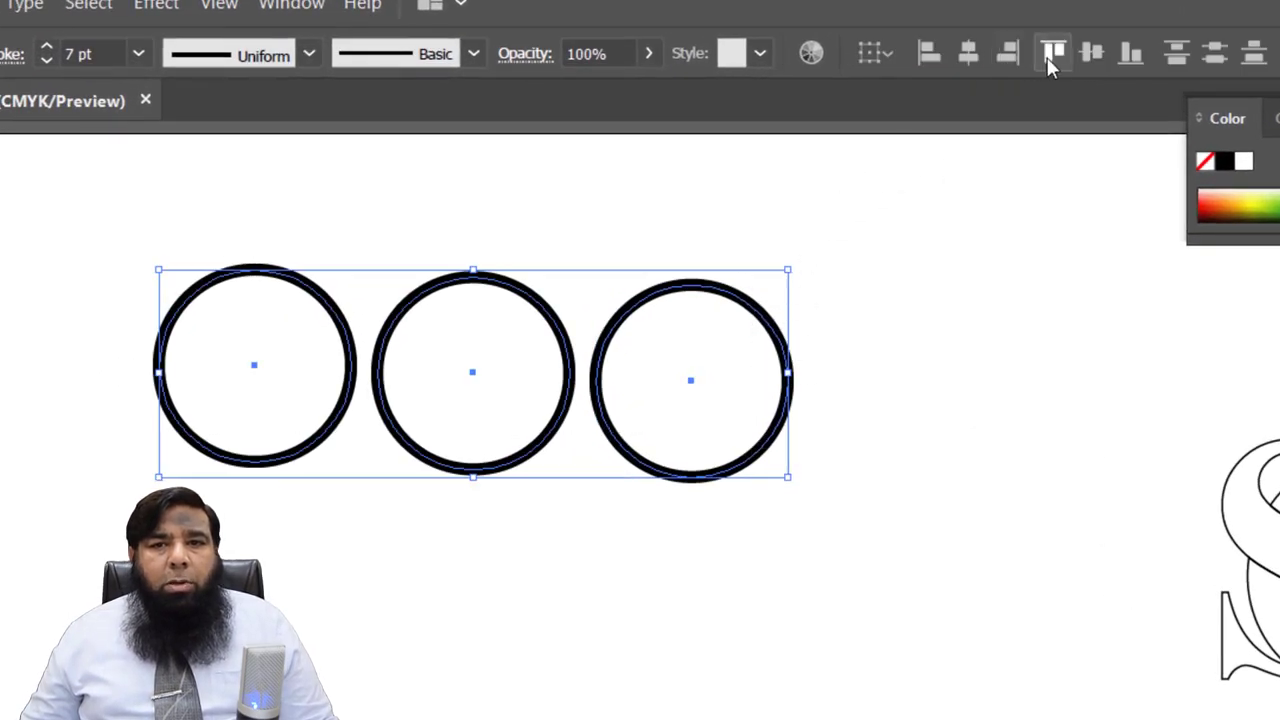
pyautogui.click(1055, 56)
pyautogui.moveTo(802, 533); pyautogui.dragTo(491, 378)
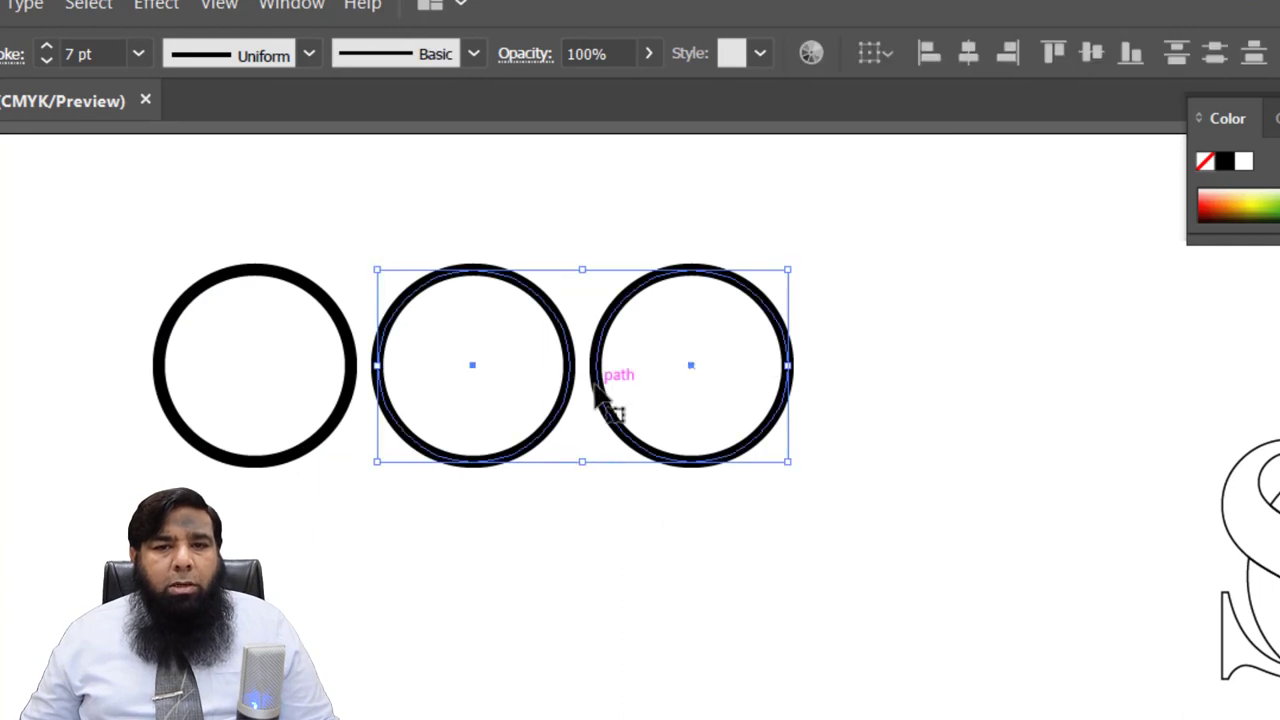
pyautogui.moveTo(598, 414)
pyautogui.mouseDown()
pyautogui.moveTo(588, 477)
pyautogui.moveTo(551, 541)
pyautogui.moveTo(514, 561)
pyautogui.moveTo(489, 552)
pyautogui.moveTo(486, 480)
pyautogui.mouseUp()
pyautogui.click(497, 651)
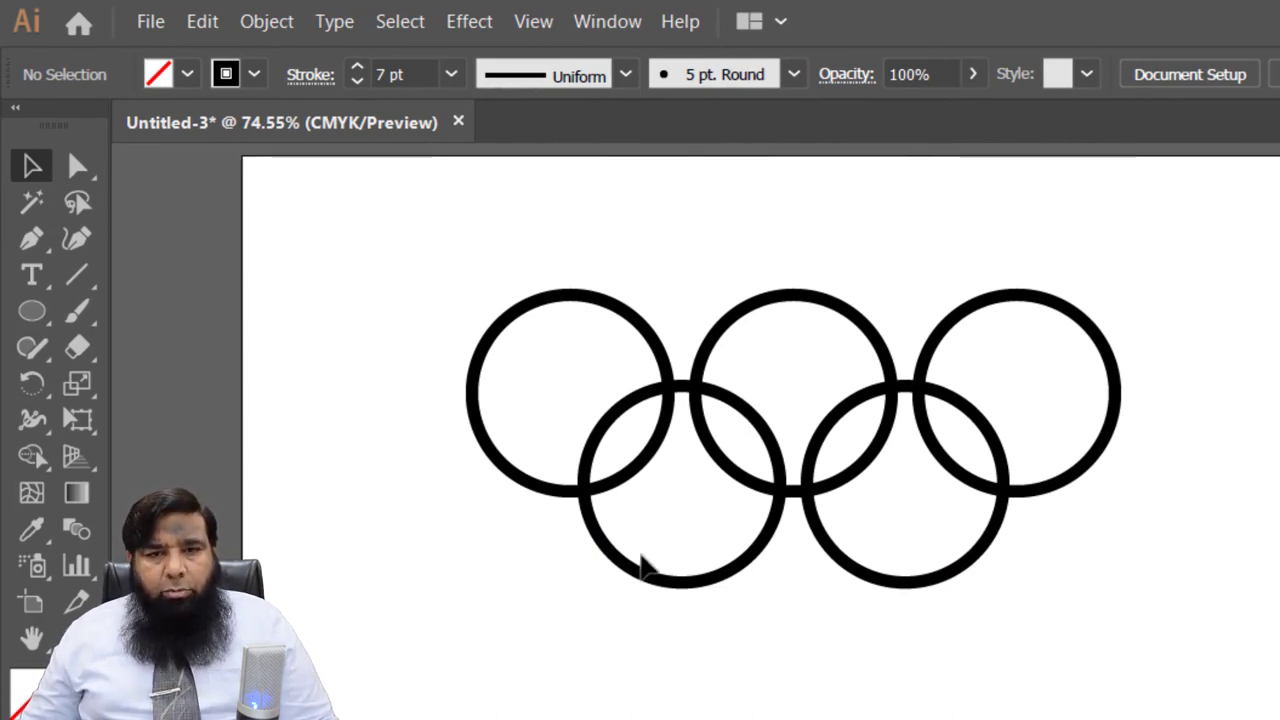
# Step: Expand the five rings' fill and 7 pt strokes into filled shapes
pyautogui.moveTo(386, 314); pyautogui.dragTo(1140, 590)
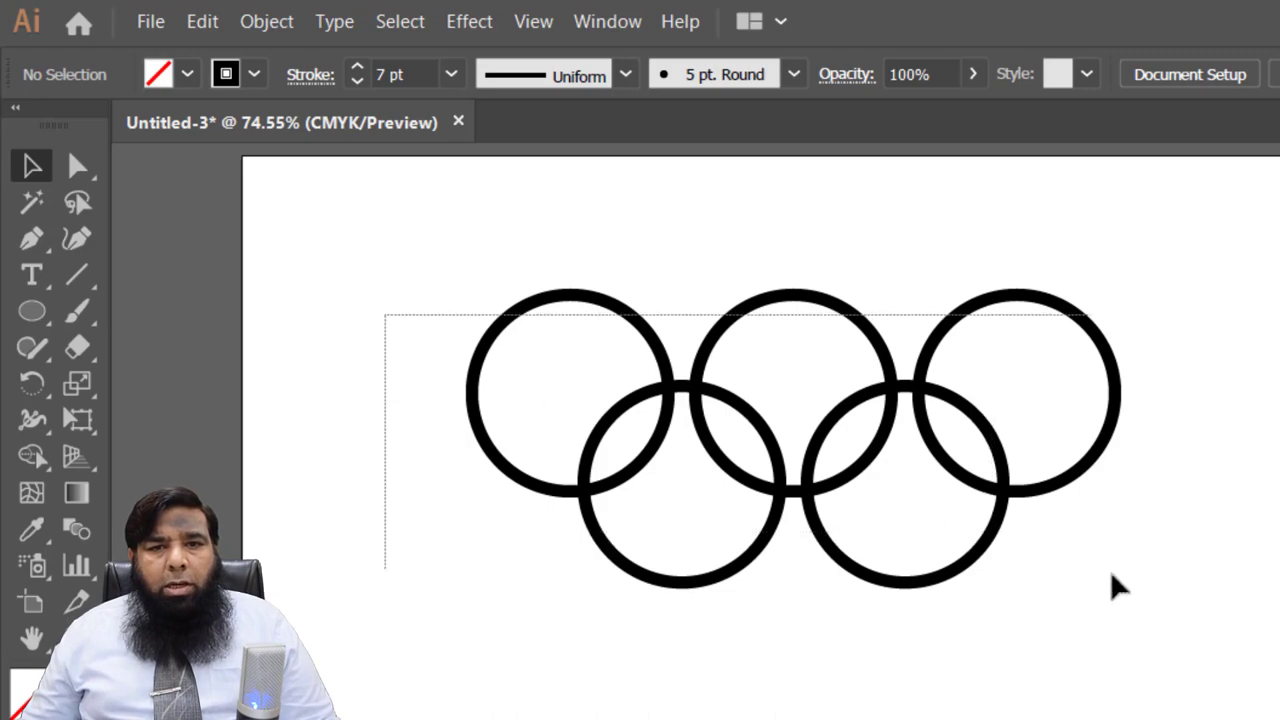
pyautogui.hotkey('ctrl', '+')
pyautogui.hotkey('ctrl', '+')
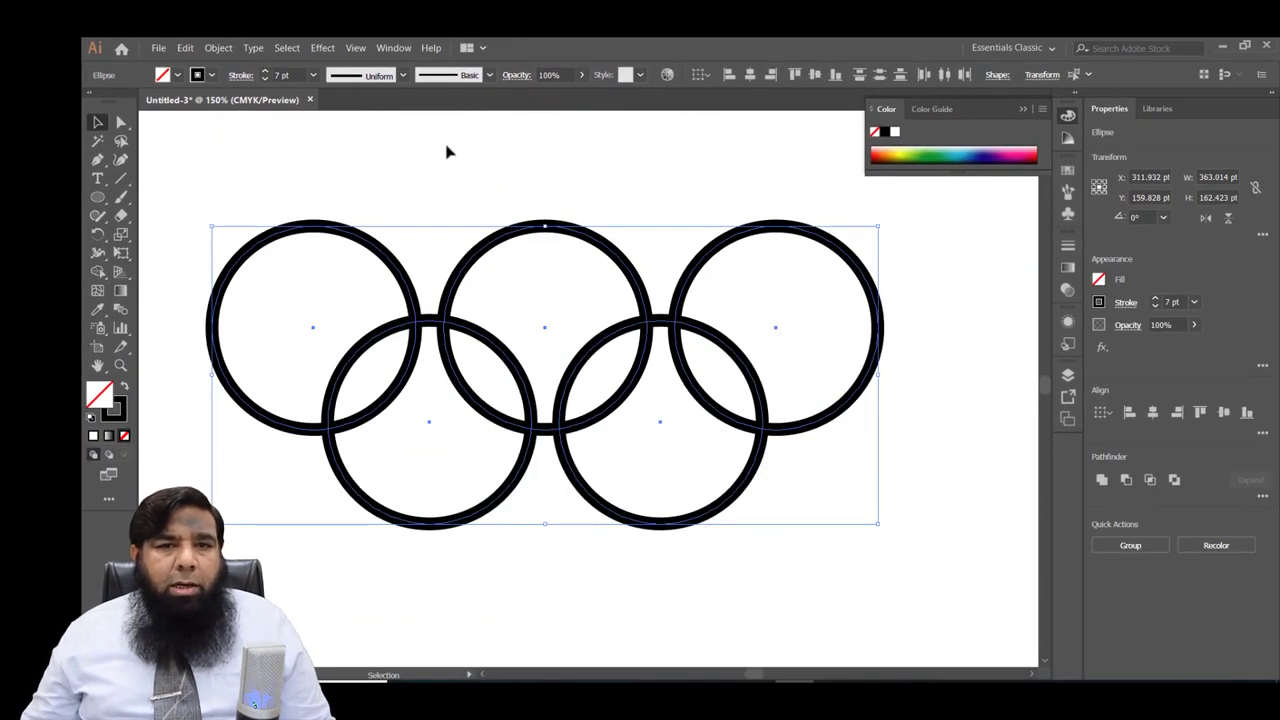
pyautogui.click(218, 50)
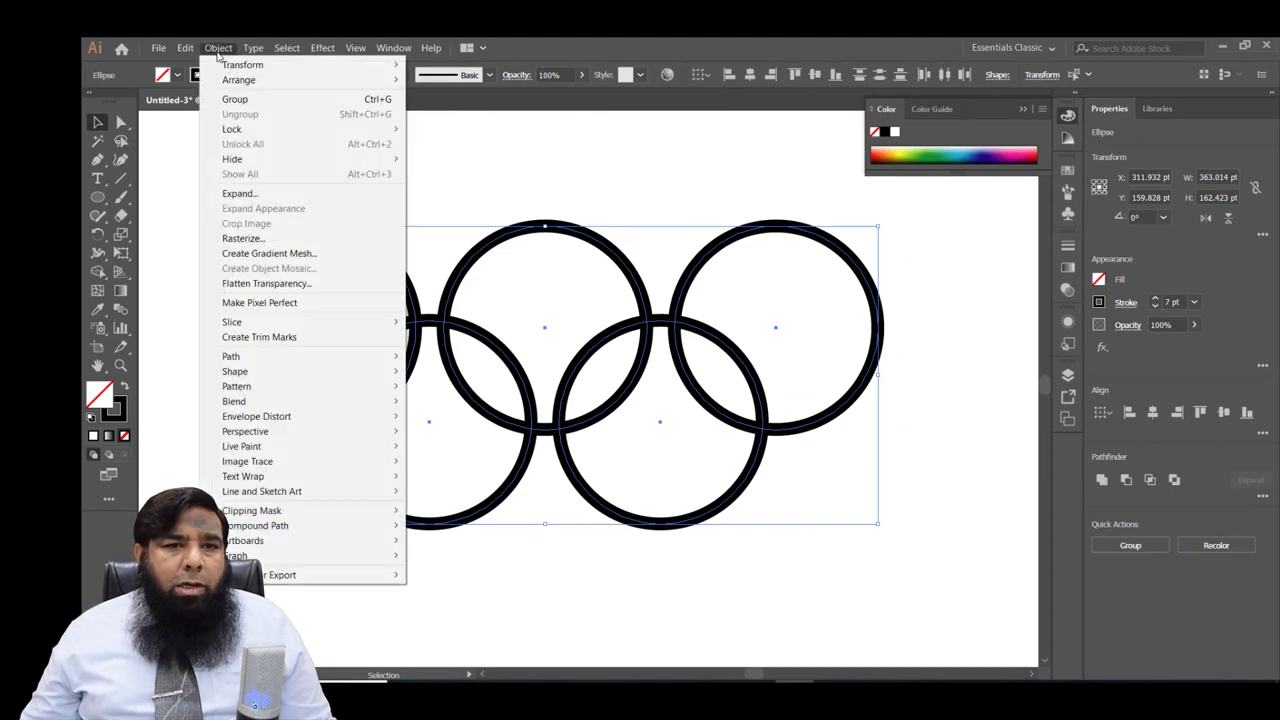
pyautogui.click(239, 193)
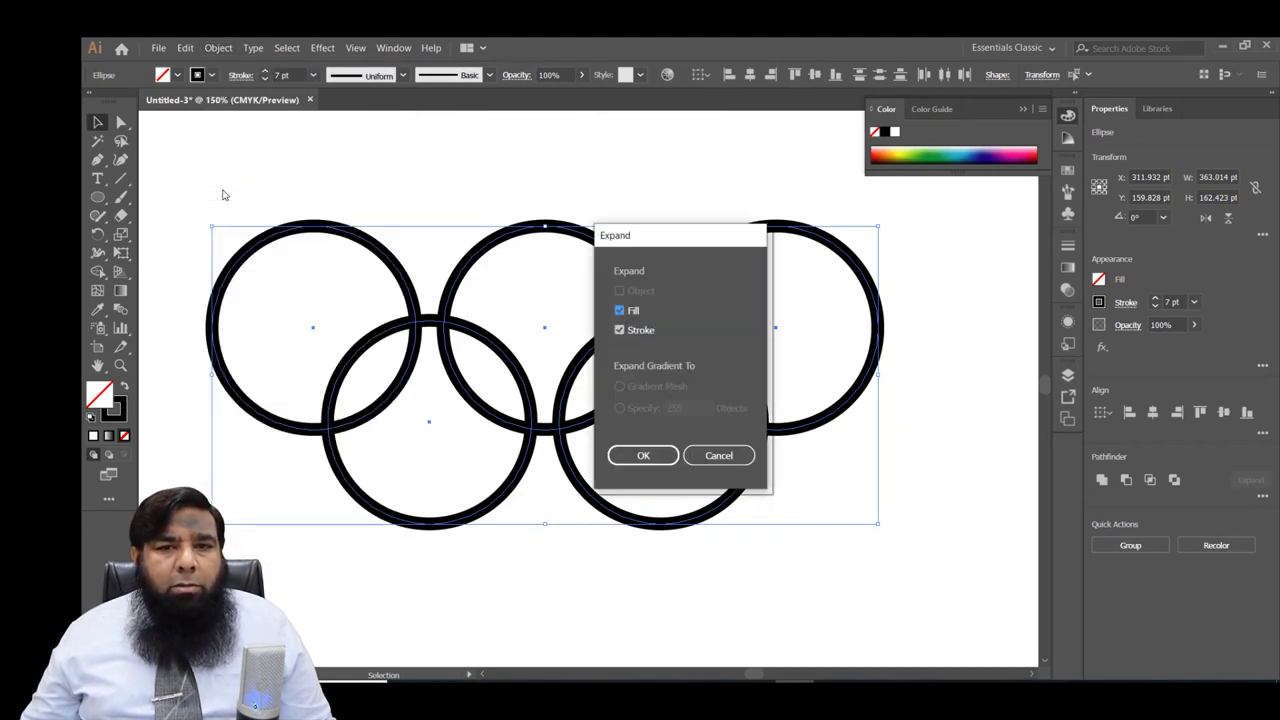
pyautogui.click(643, 455)
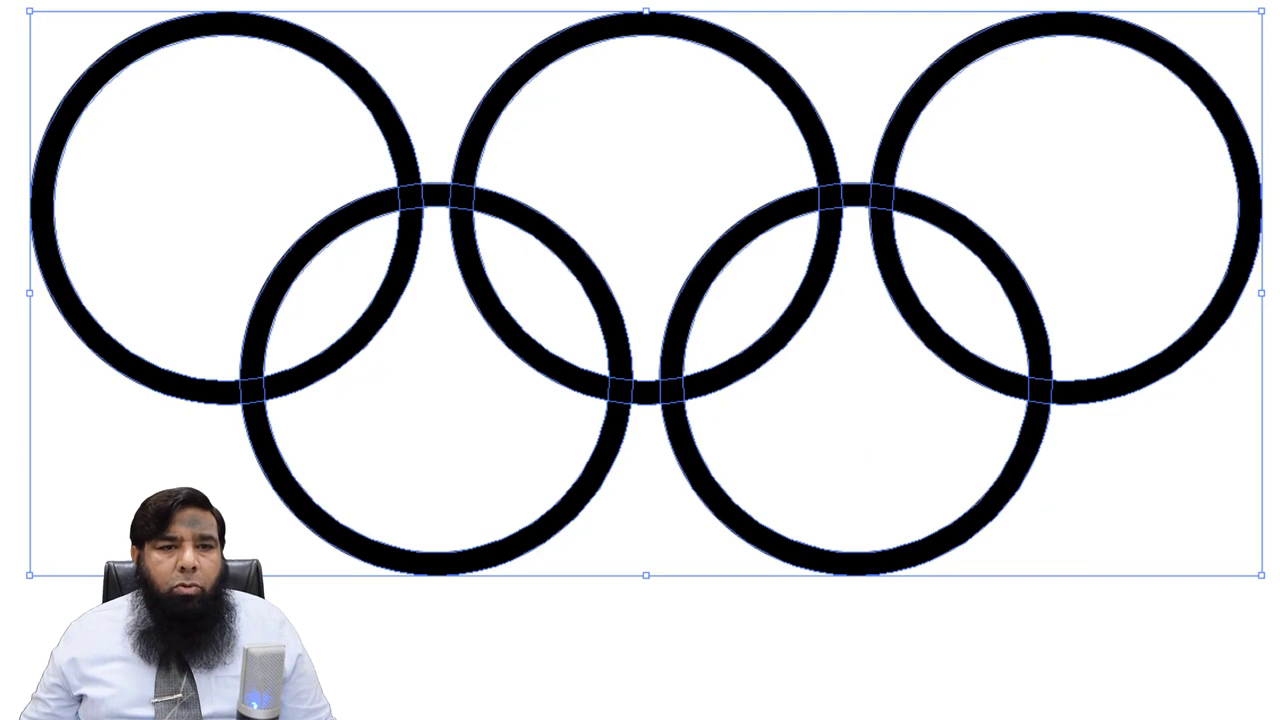
# Step: Merge each ring's arc pieces at the overlaps with Shape Builder, then deselect all
pyautogui.hotkey('shift', 'm')
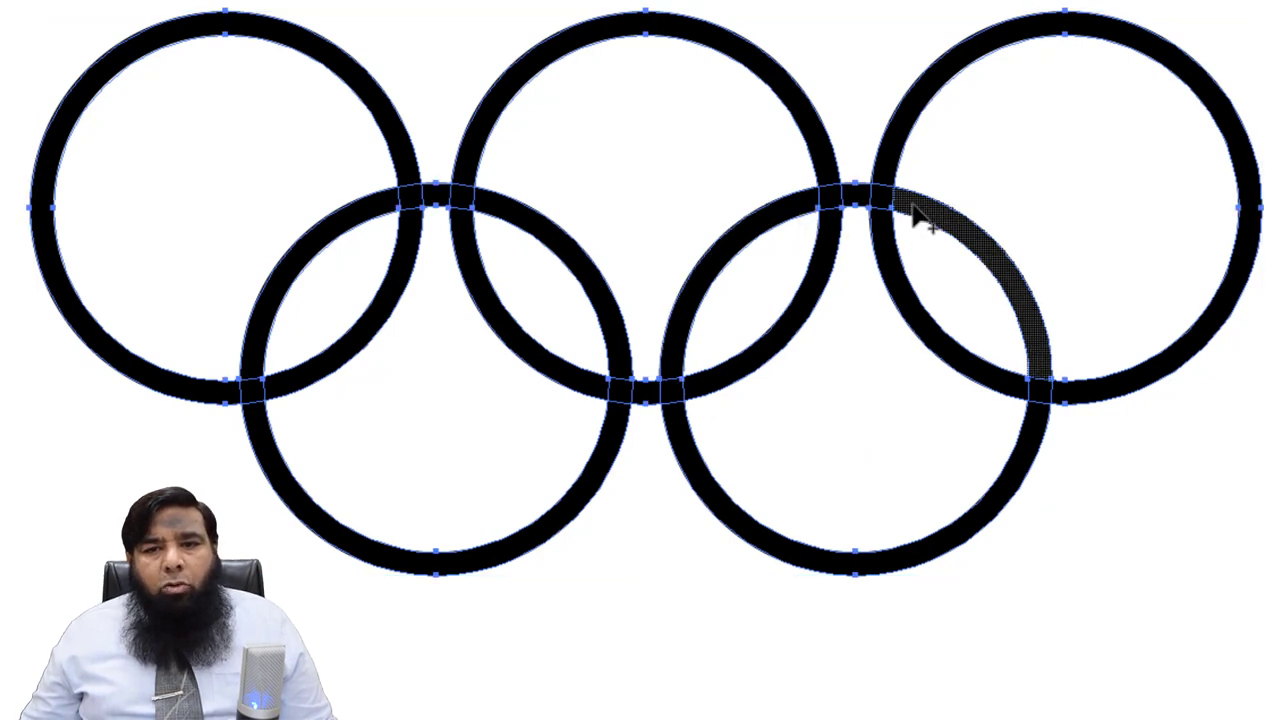
pyautogui.moveTo(908, 202); pyautogui.dragTo(925, 244)
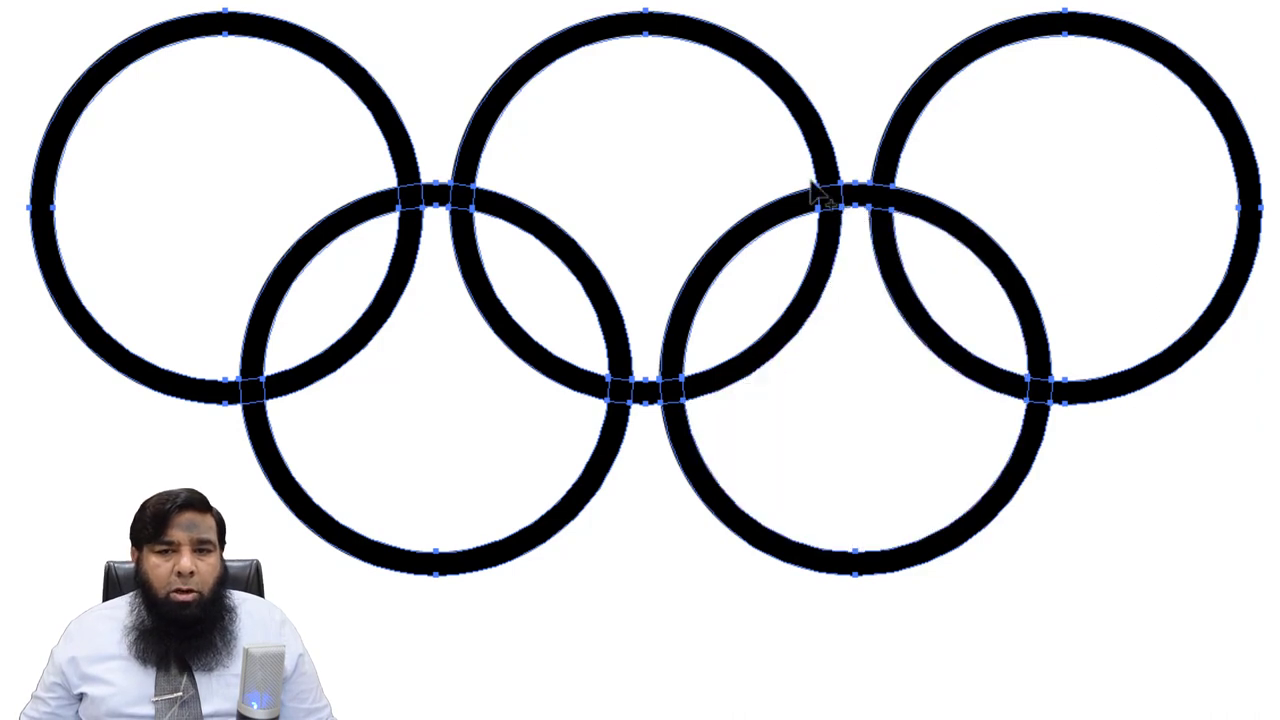
pyautogui.moveTo(830, 178); pyautogui.dragTo(840, 257)
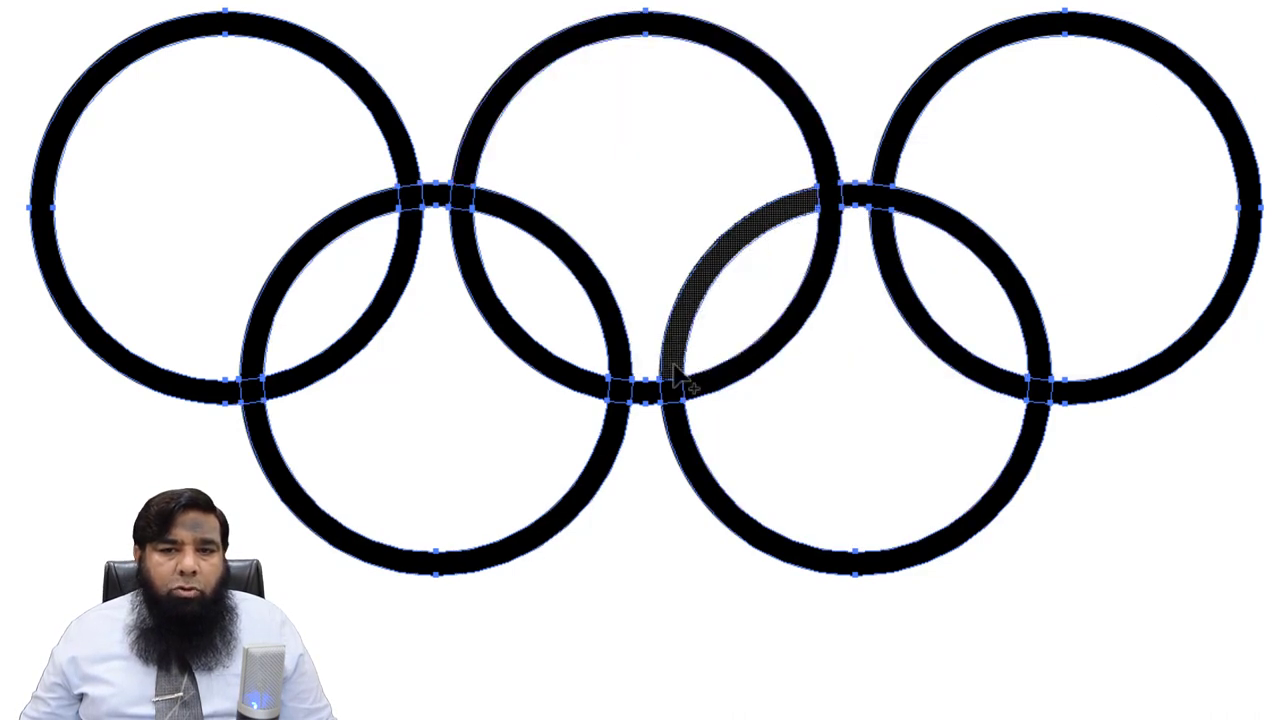
pyautogui.moveTo(672, 372); pyautogui.dragTo(683, 445)
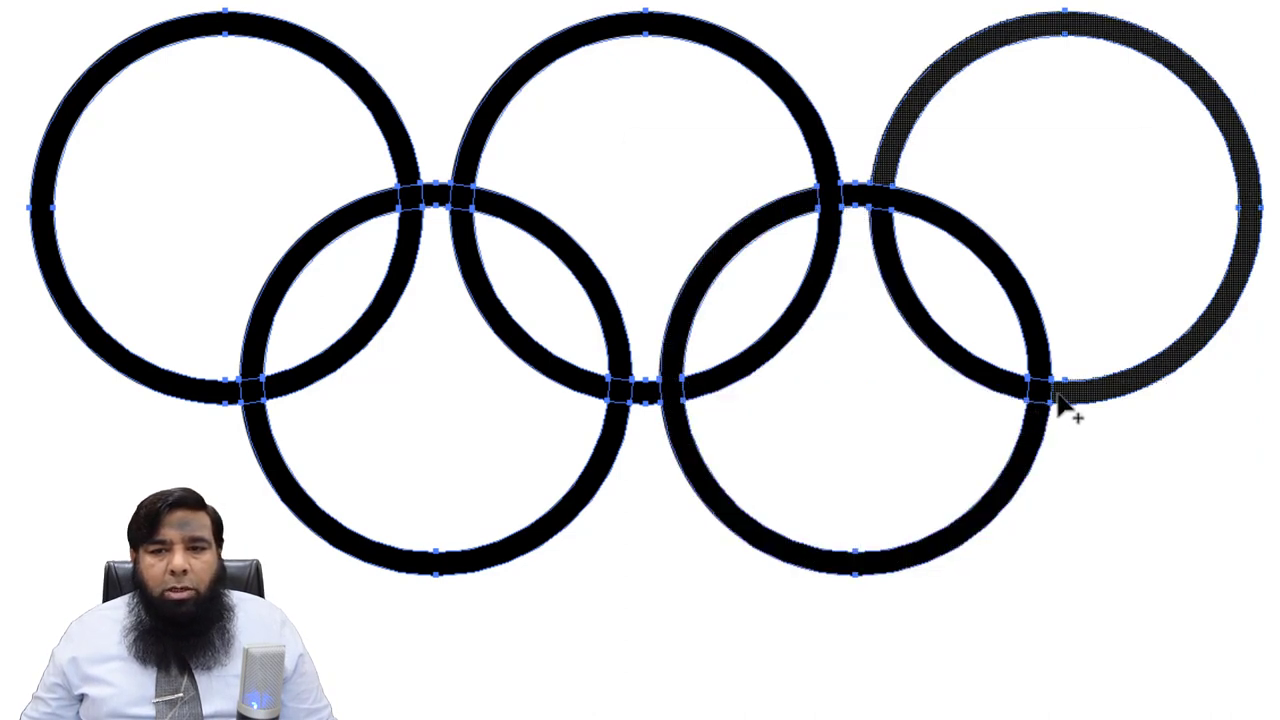
pyautogui.moveTo(1068, 400); pyautogui.dragTo(1040, 400)
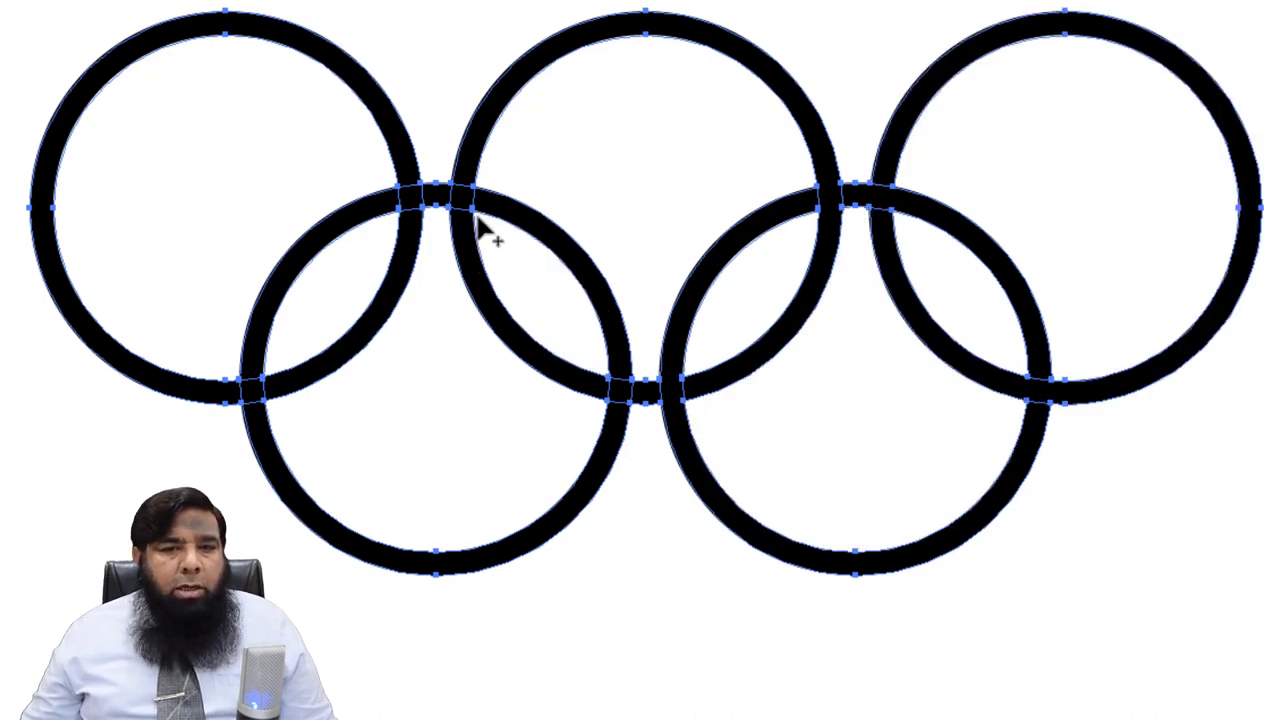
pyautogui.moveTo(500, 214)
pyautogui.mouseDown()
pyautogui.moveTo(450, 205)
pyautogui.moveTo(486, 229)
pyautogui.mouseUp()
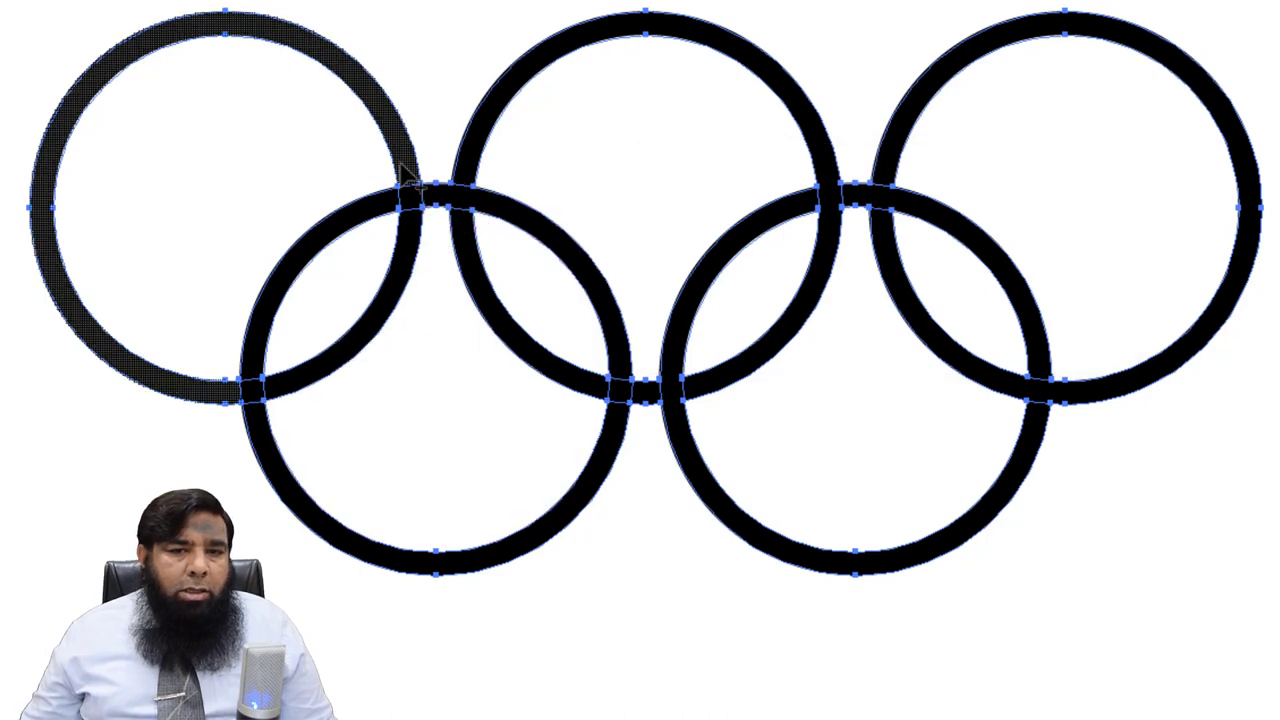
pyautogui.moveTo(410, 192); pyautogui.dragTo(410, 228)
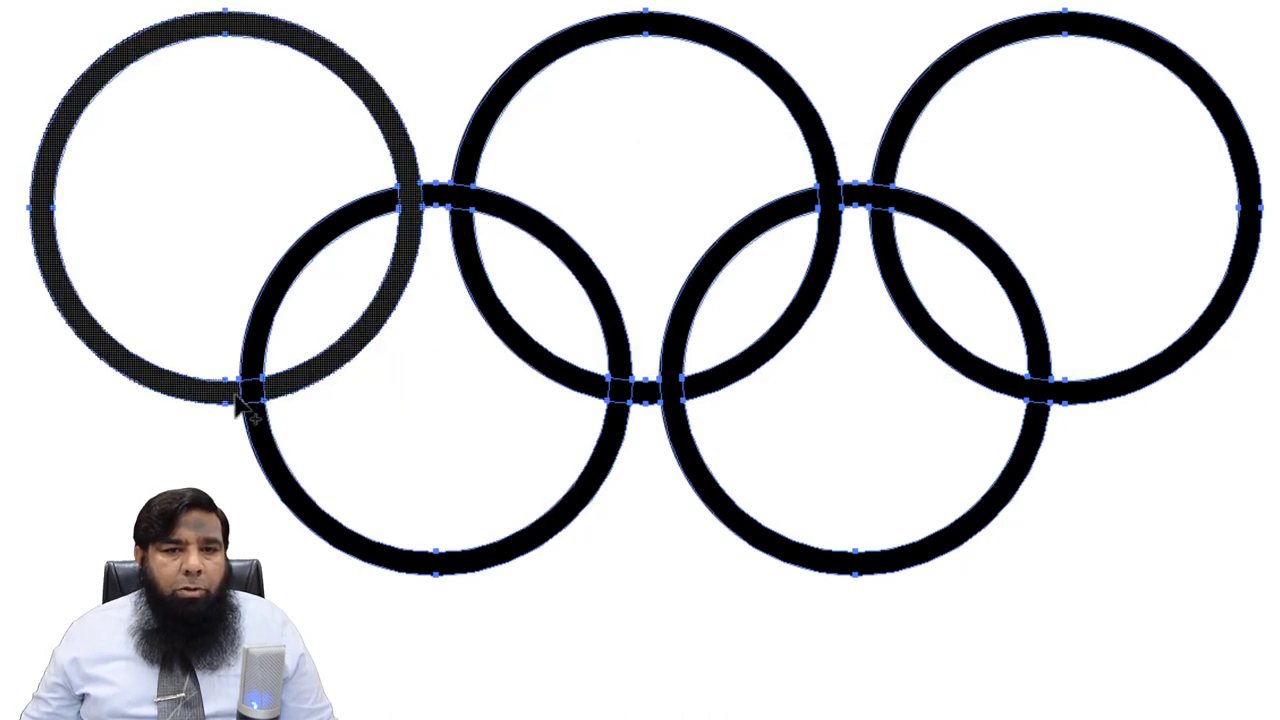
pyautogui.moveTo(250, 368); pyautogui.dragTo(610, 410)
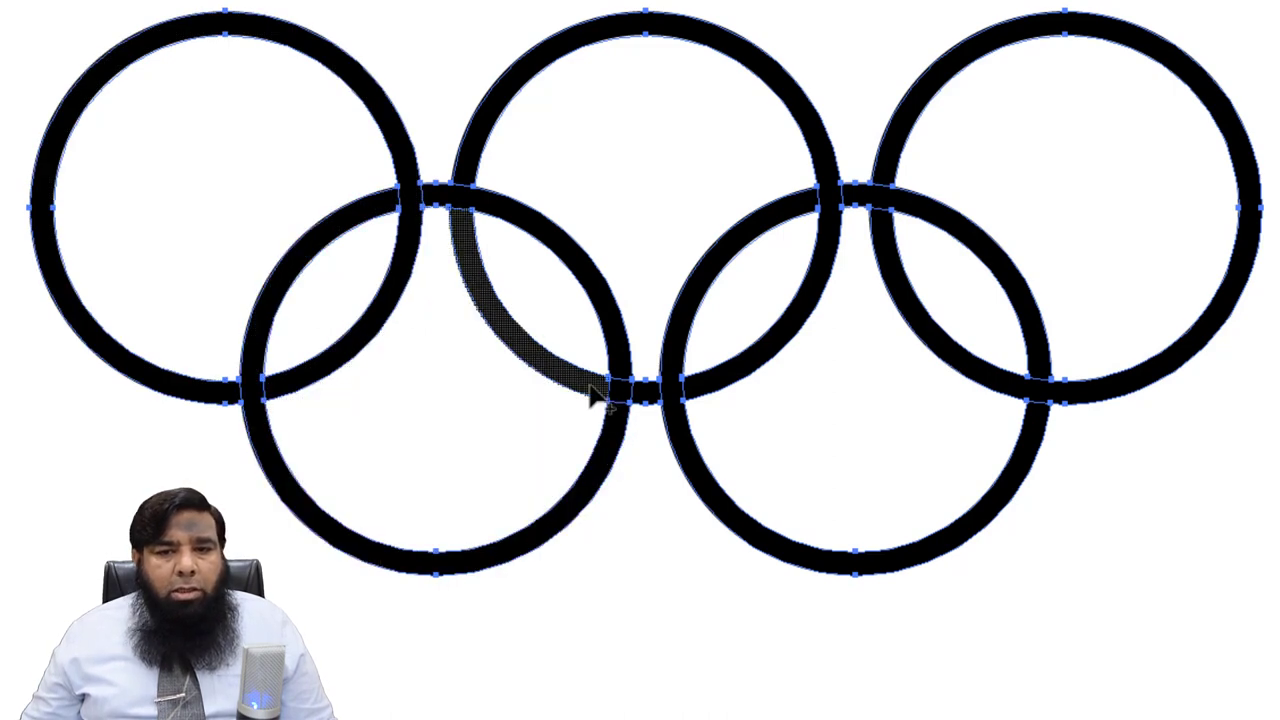
pyautogui.moveTo(600, 395); pyautogui.dragTo(645, 417)
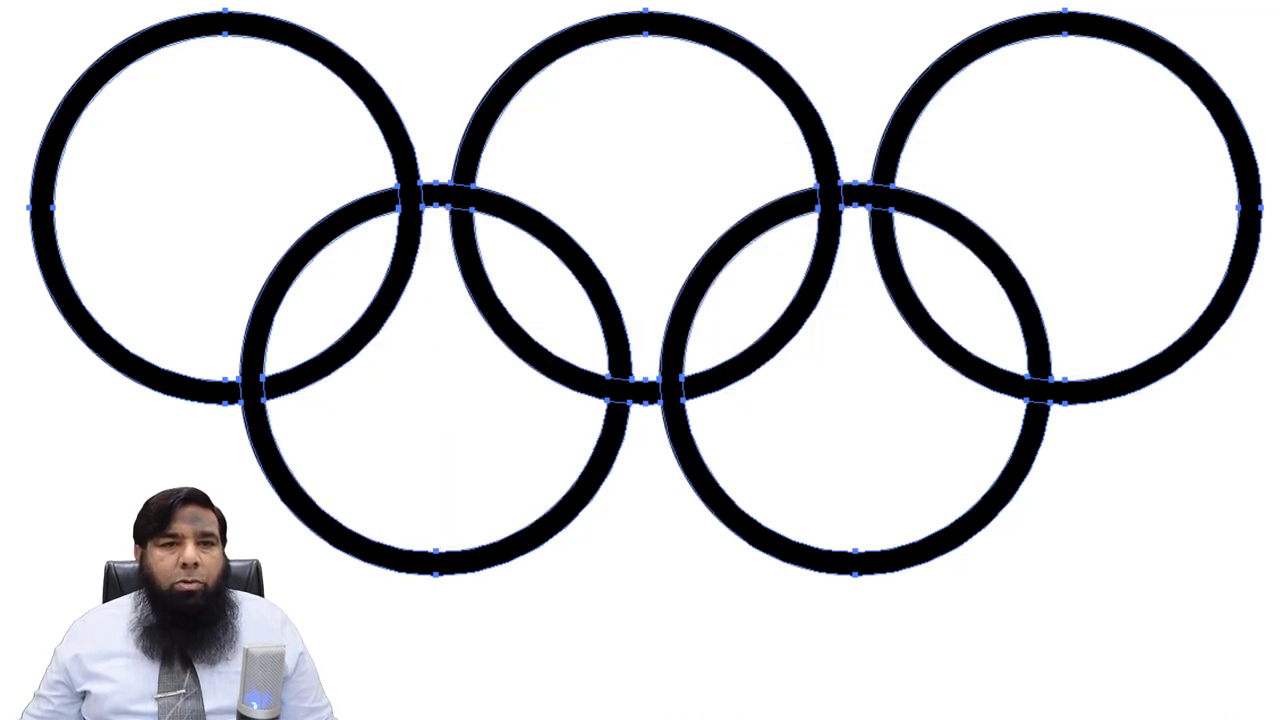
pyautogui.press('v')
pyautogui.hotkey('ctrl', 'shift', 'a')
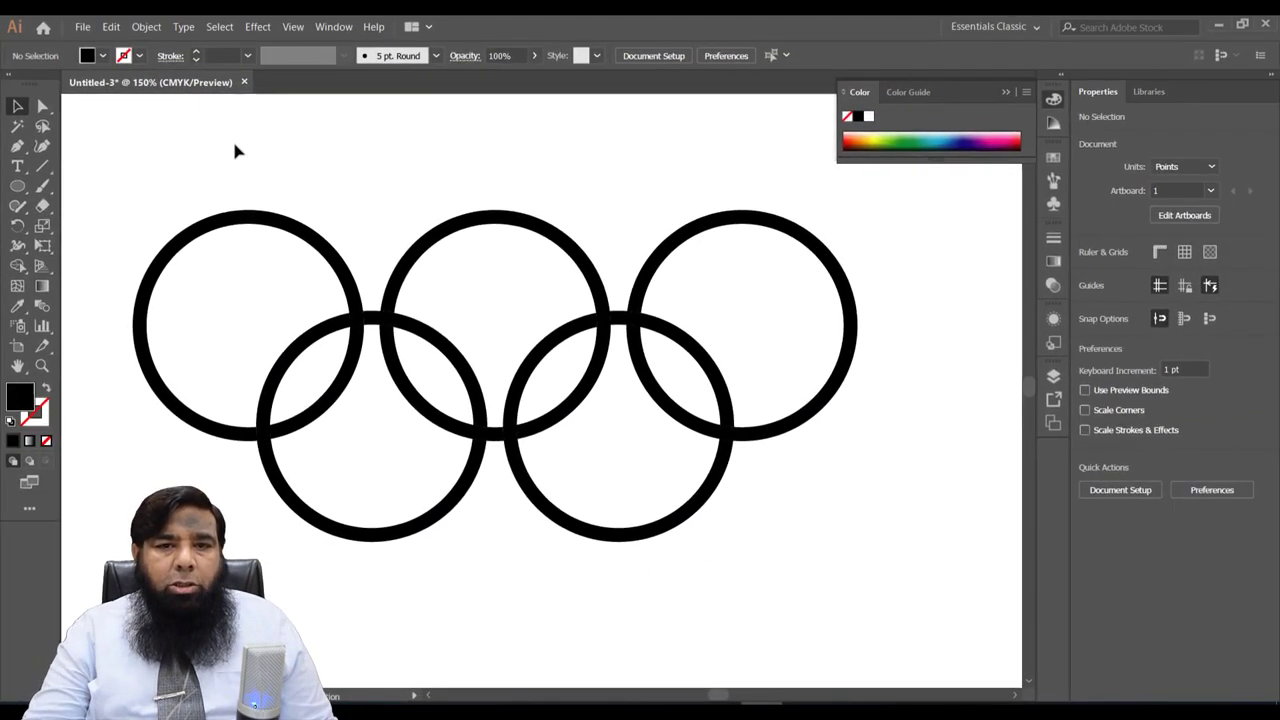
# Step: Colour the top-left ring dark blue and the top-right ring bright red
pyautogui.click(218, 224)
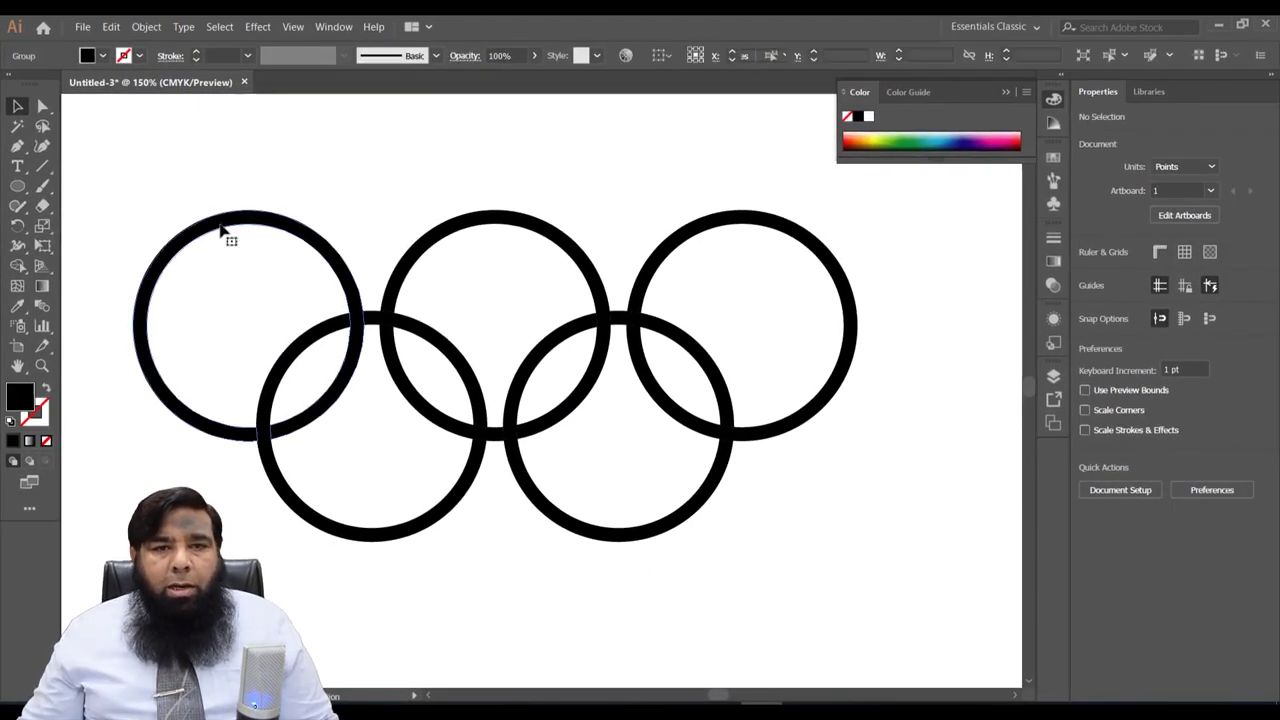
pyautogui.click(968, 138)
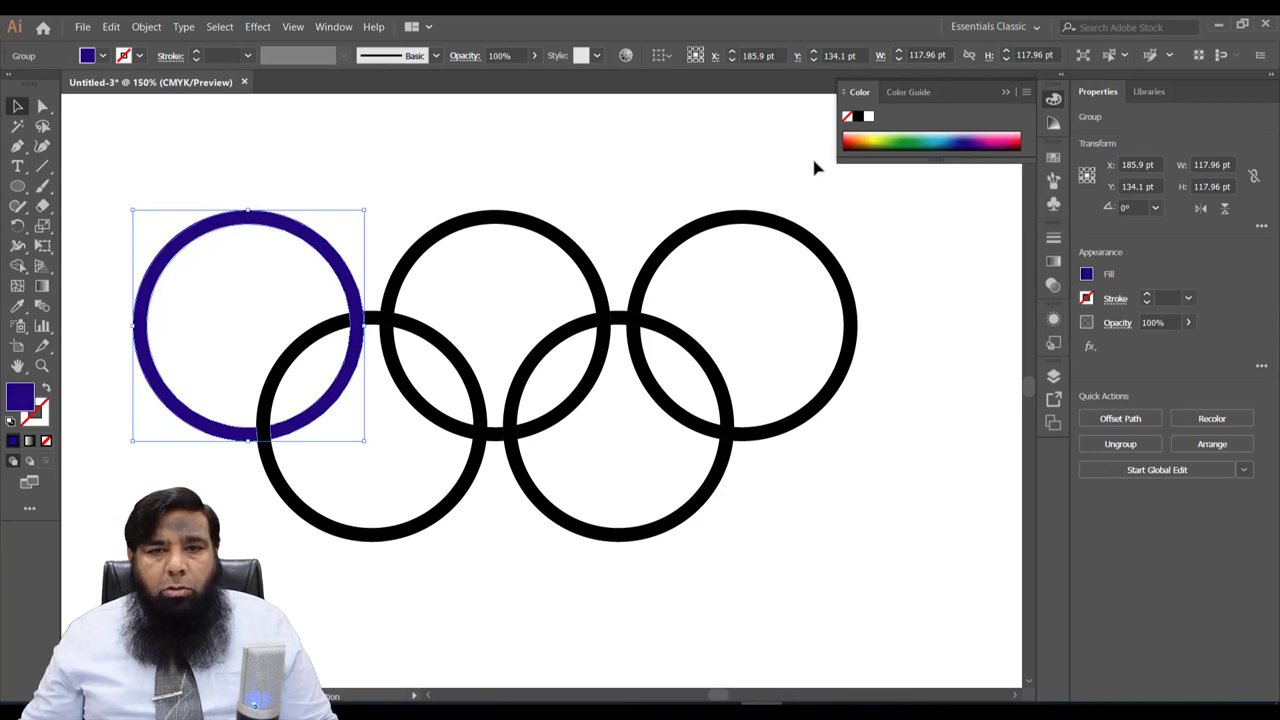
pyautogui.click(754, 224)
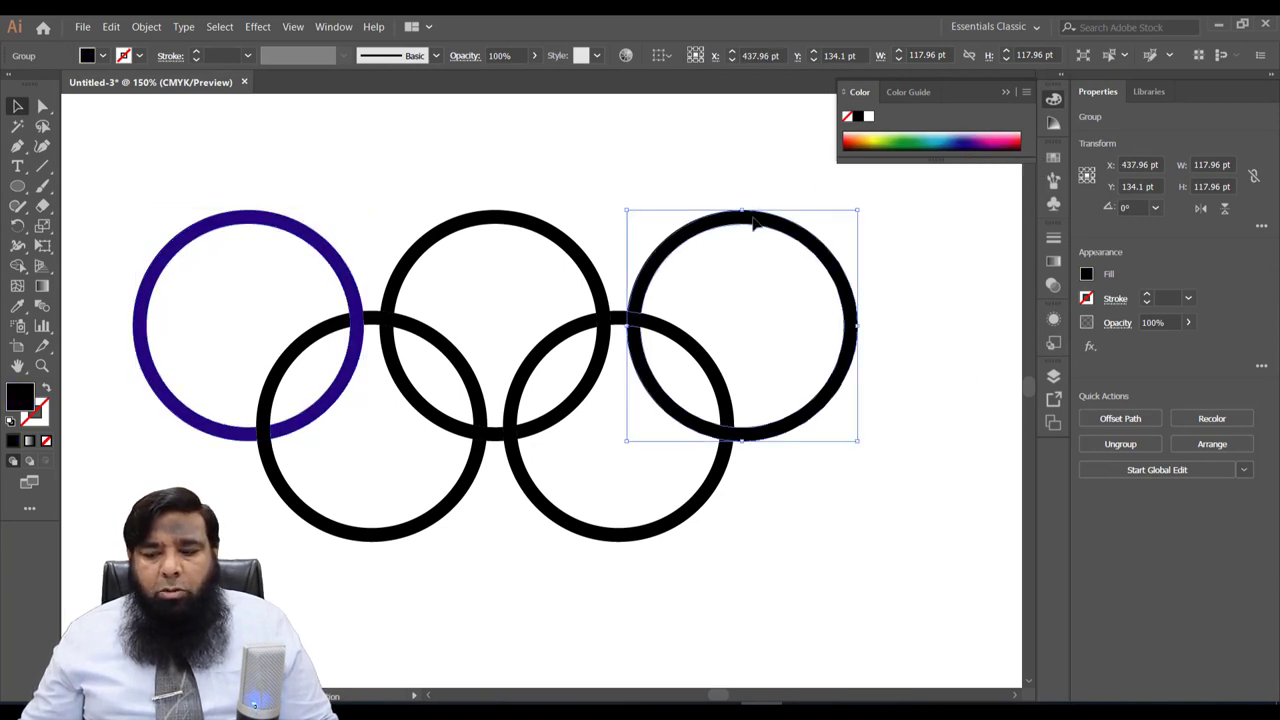
pyautogui.click(1025, 137)
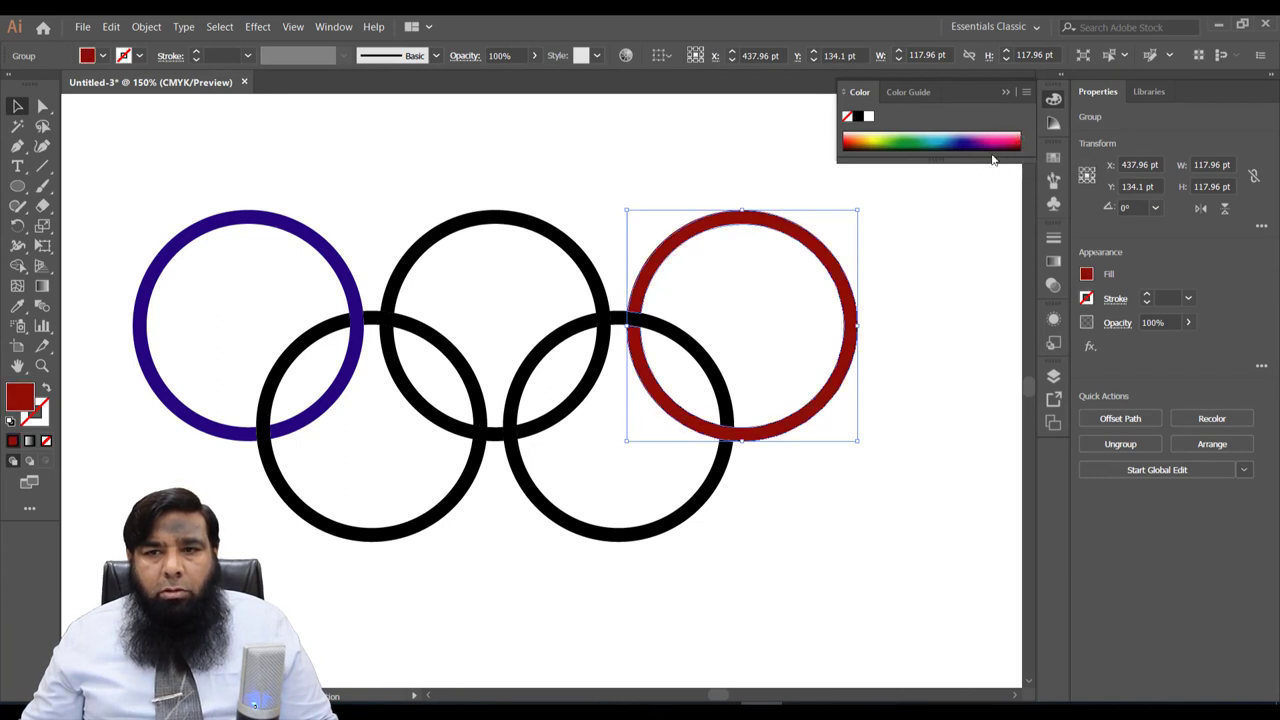
pyautogui.click(1018, 135)
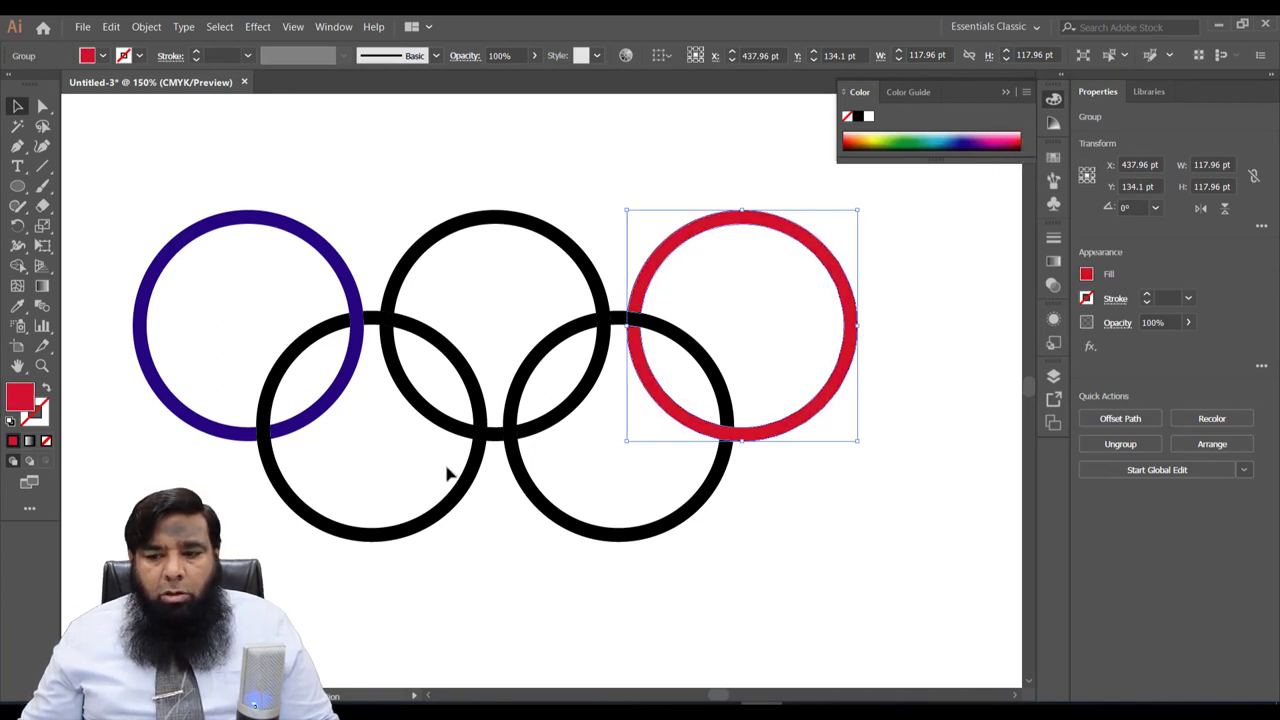
# Step: Colour the lower-left ring bright yellow and the lower-right ring green
pyautogui.click(458, 502)
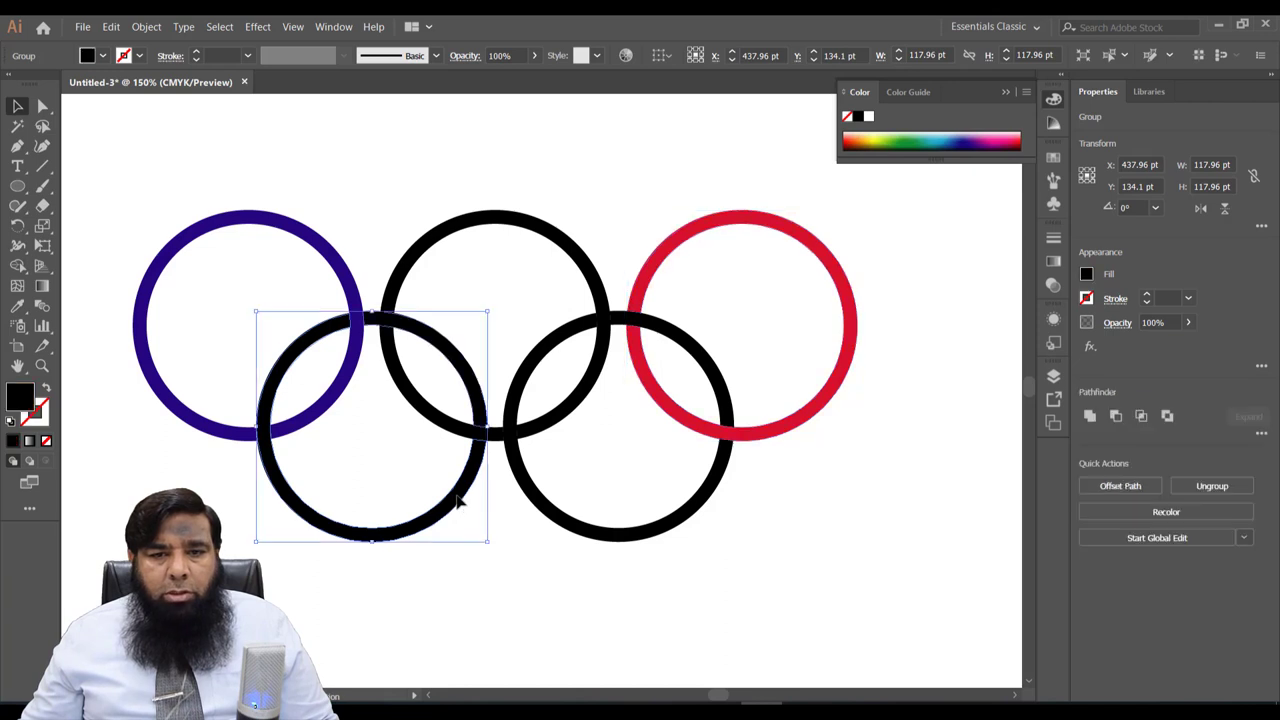
pyautogui.click(879, 138)
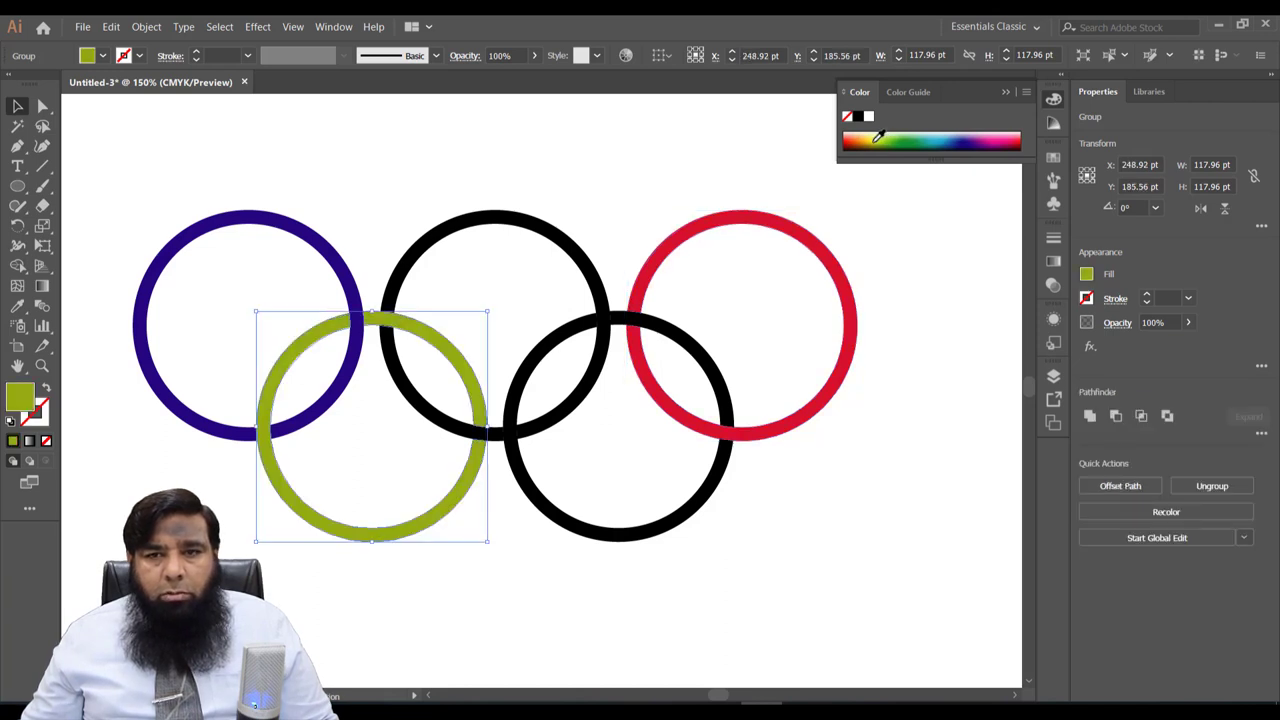
pyautogui.click(875, 137)
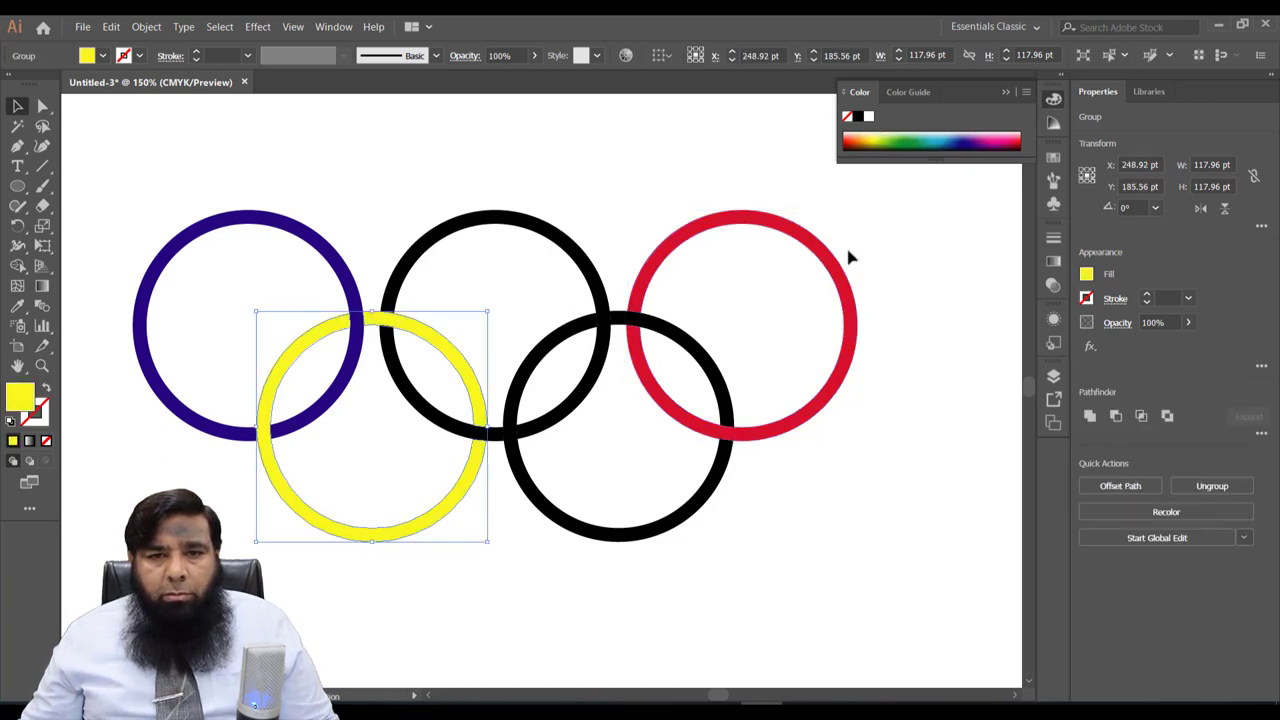
pyautogui.click(717, 485)
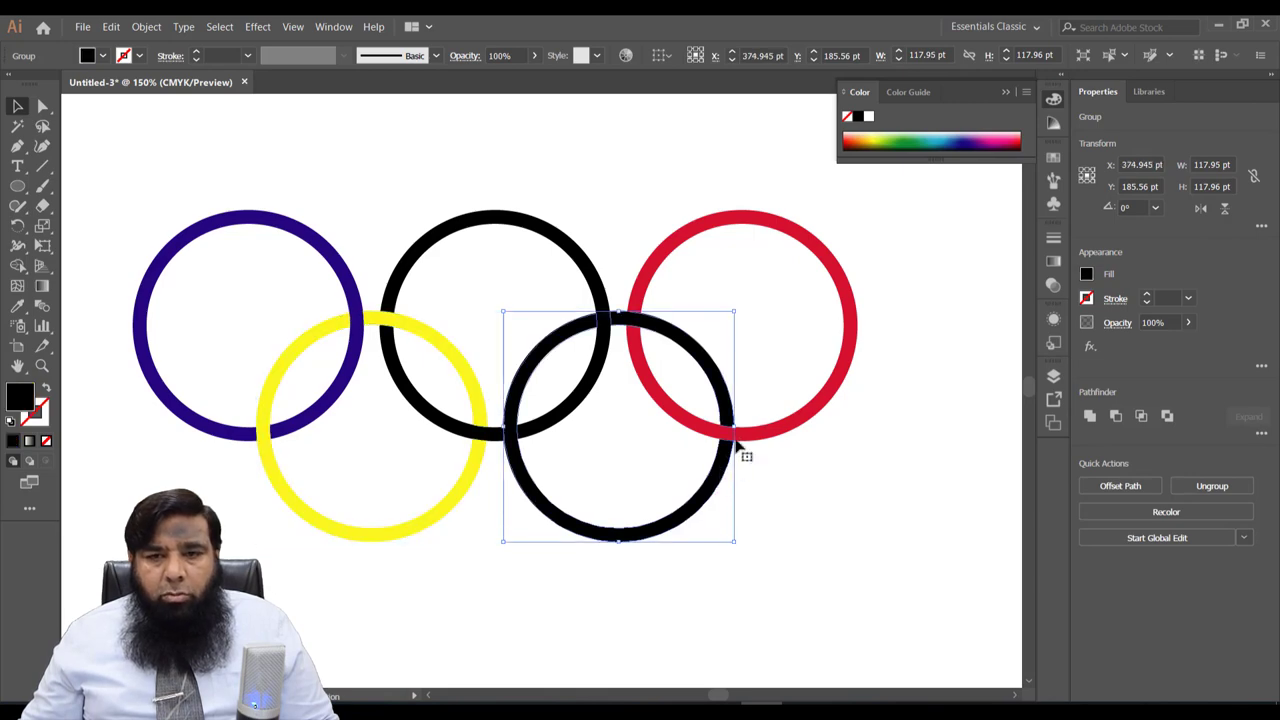
pyautogui.click(906, 136)
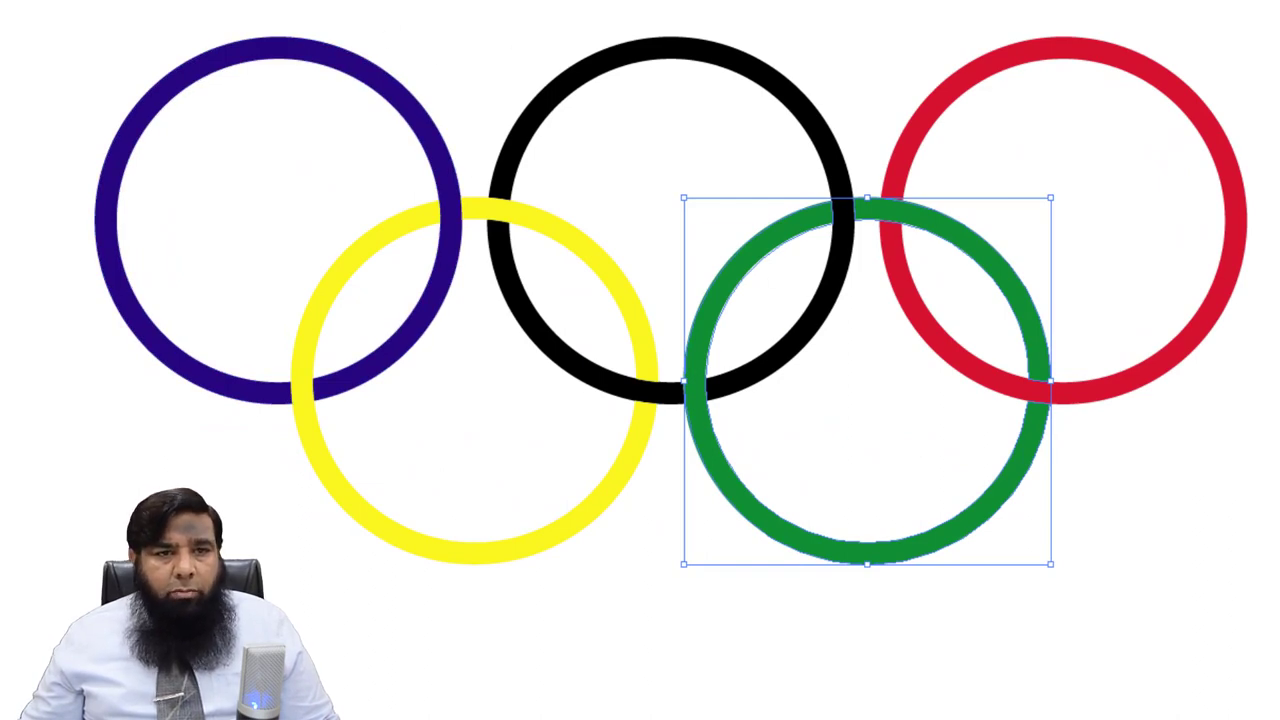
pyautogui.click(69, 66)
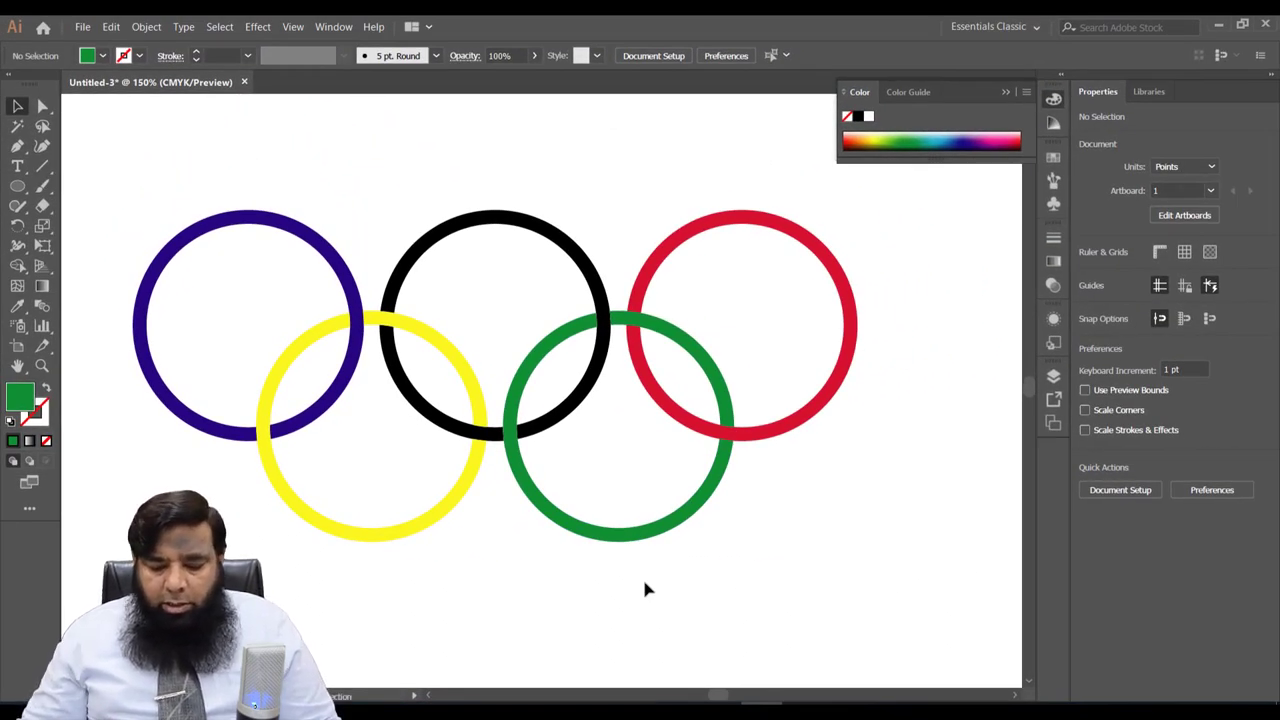
# Step: Move the coloured rings group to the artboard's top-left corner, at X 189.94 pt, Y 91.77 pt
pyautogui.hotkey('ctrl', '0')
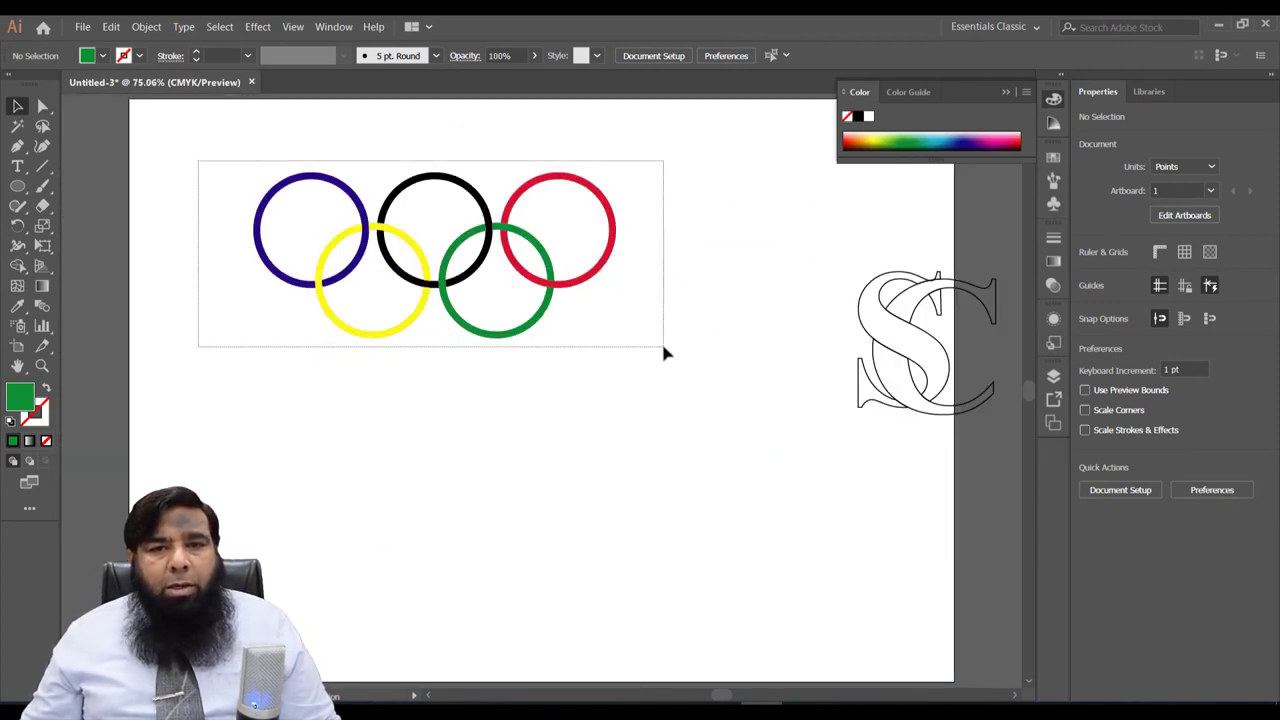
pyautogui.moveTo(583, 293); pyautogui.dragTo(667, 352)
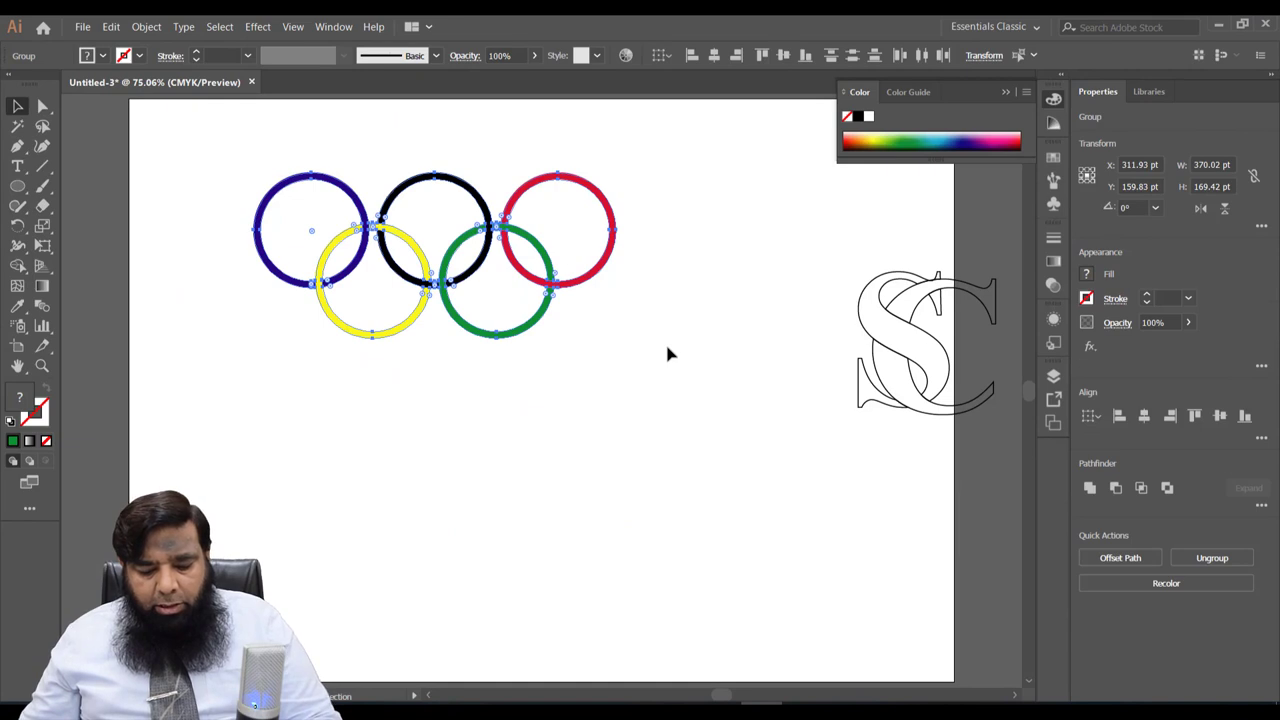
pyautogui.press('v')
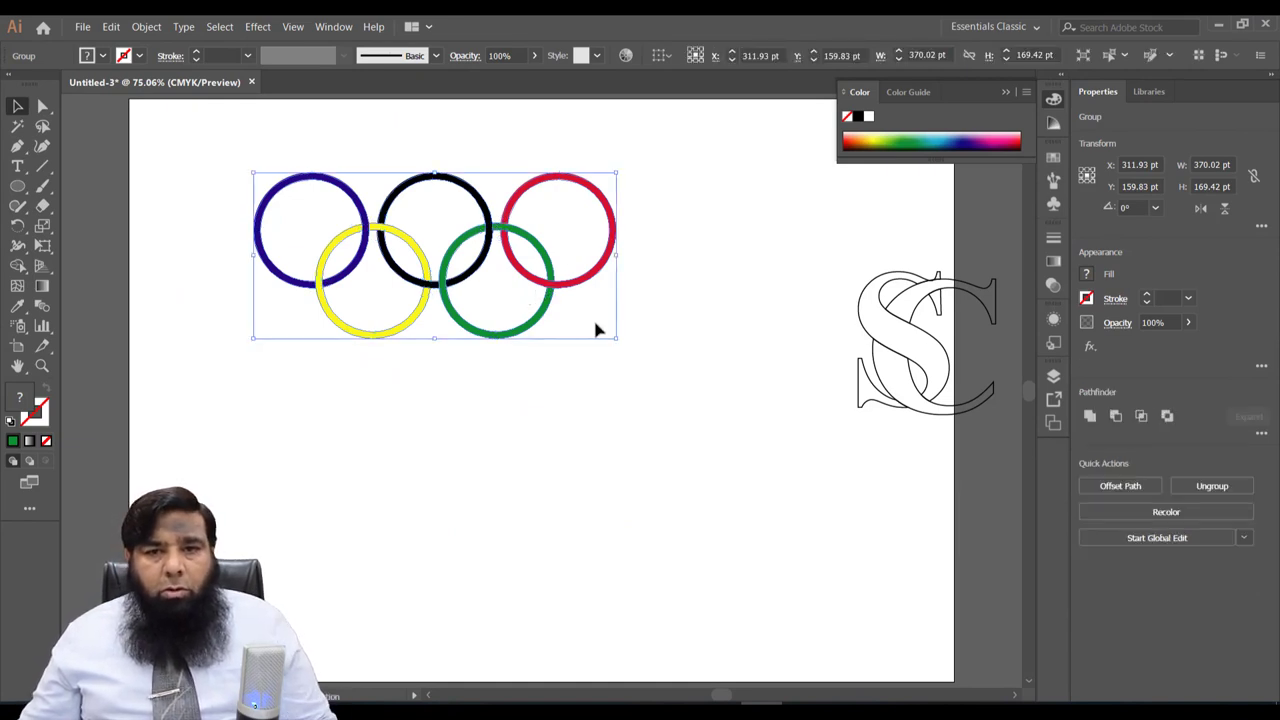
pyautogui.moveTo(512, 260); pyautogui.dragTo(392, 193)
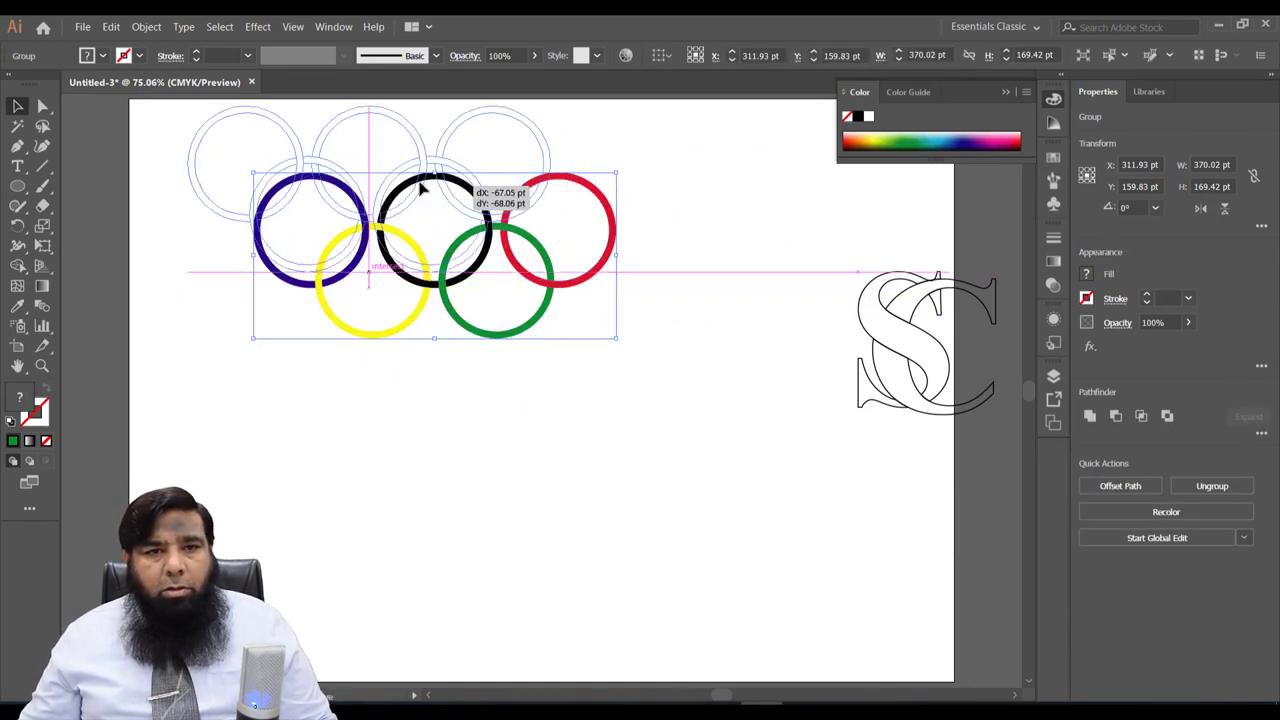
pyautogui.moveTo(17, 193); pyautogui.dragTo(60, 224)
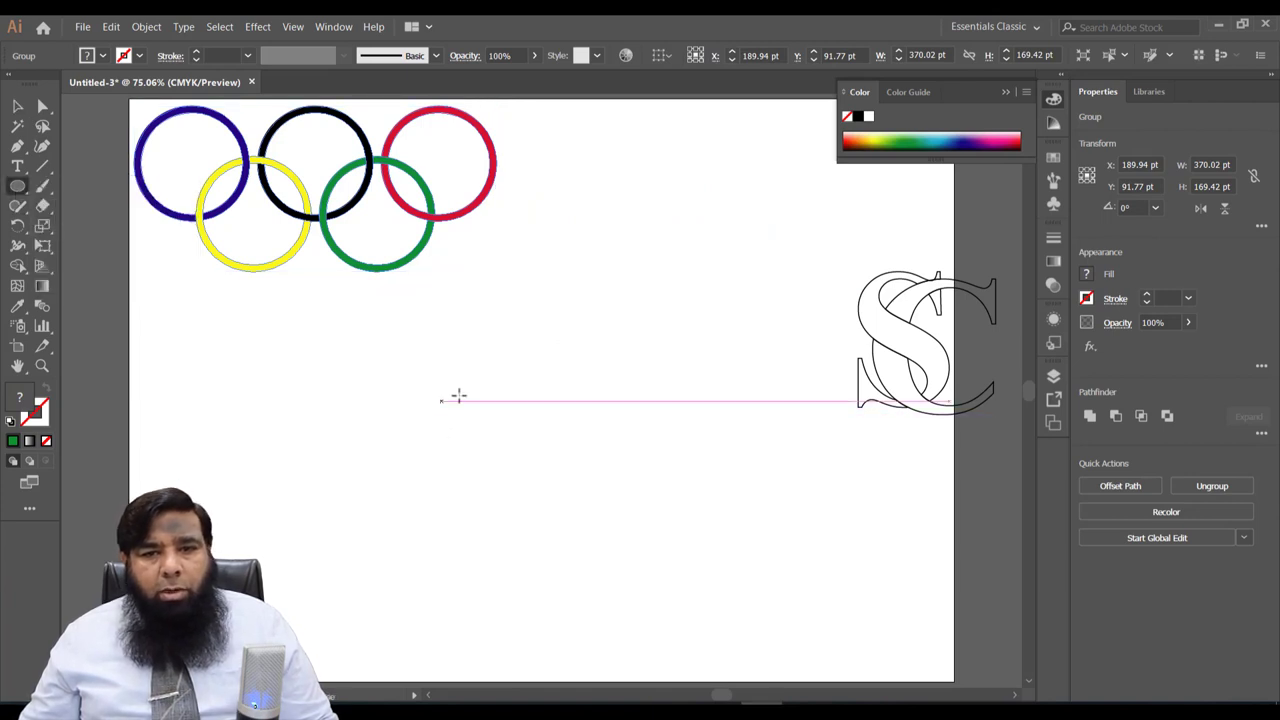
# Step: Draw a 170.068 pt circle below the rings, fill it with the yellow-to-red gradient, and nudge it right
pyautogui.moveTo(496, 342); pyautogui.dragTo(565, 426)
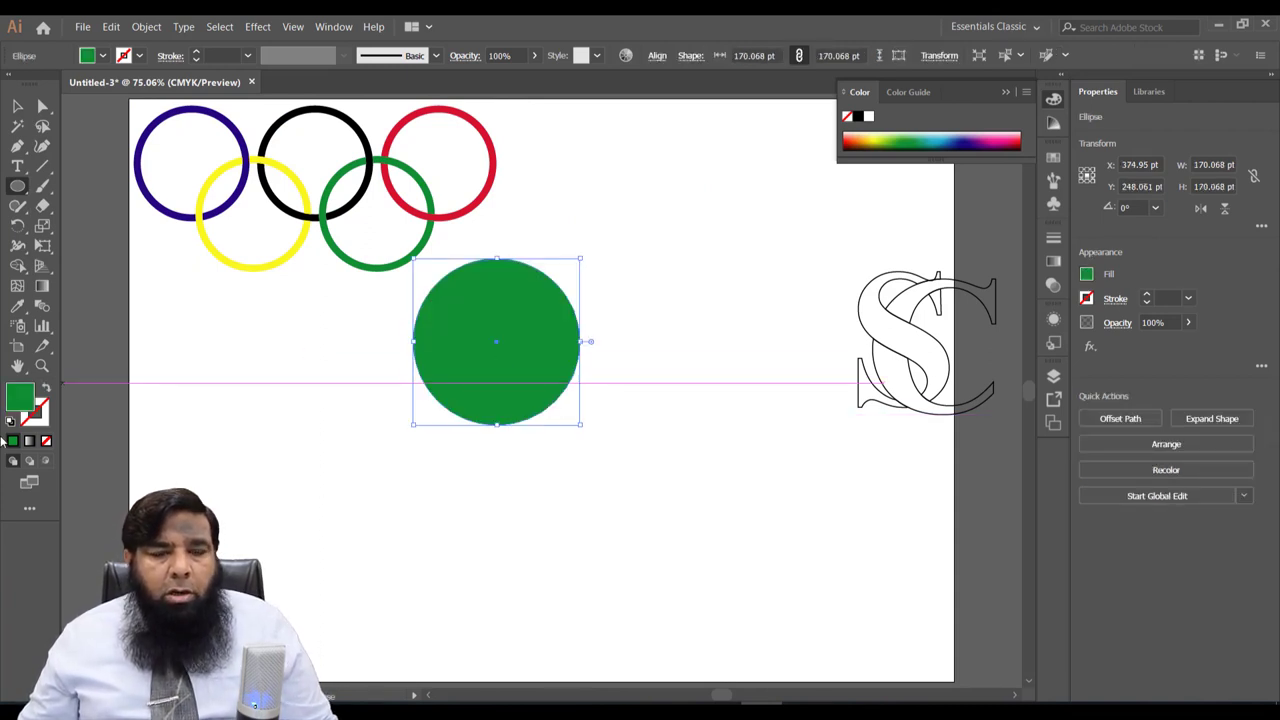
pyautogui.click(1061, 158)
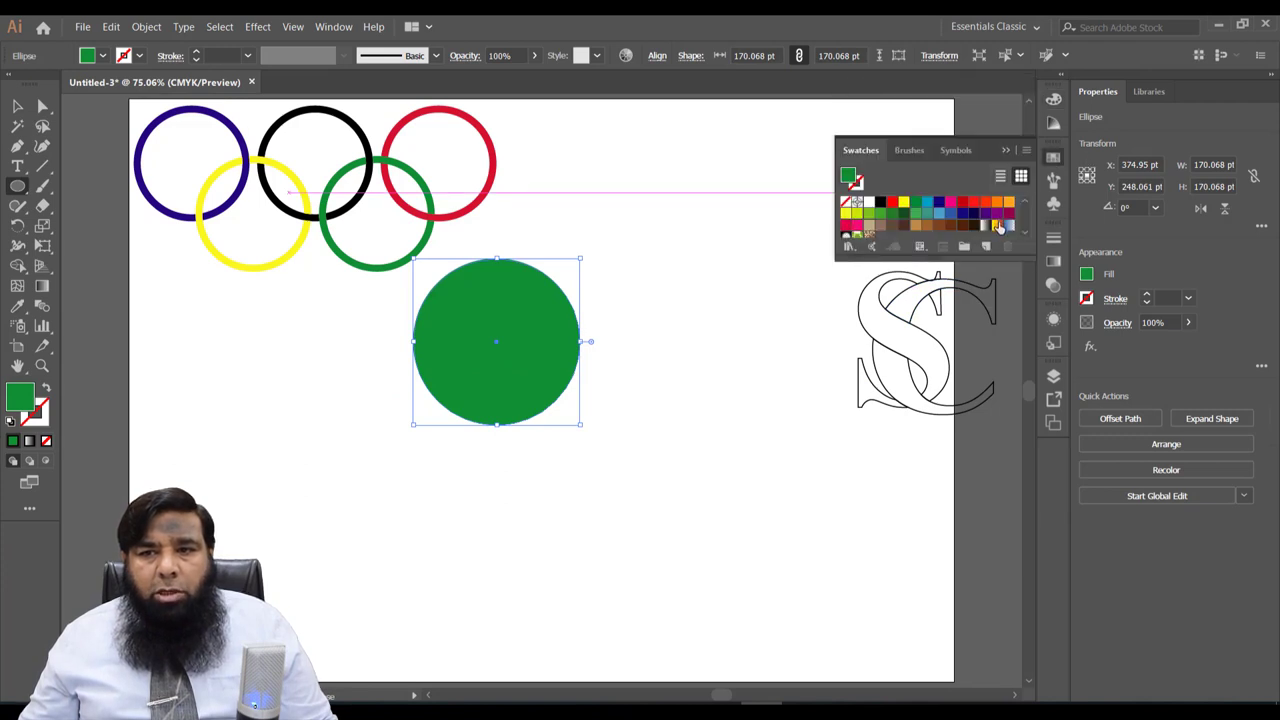
pyautogui.click(998, 227)
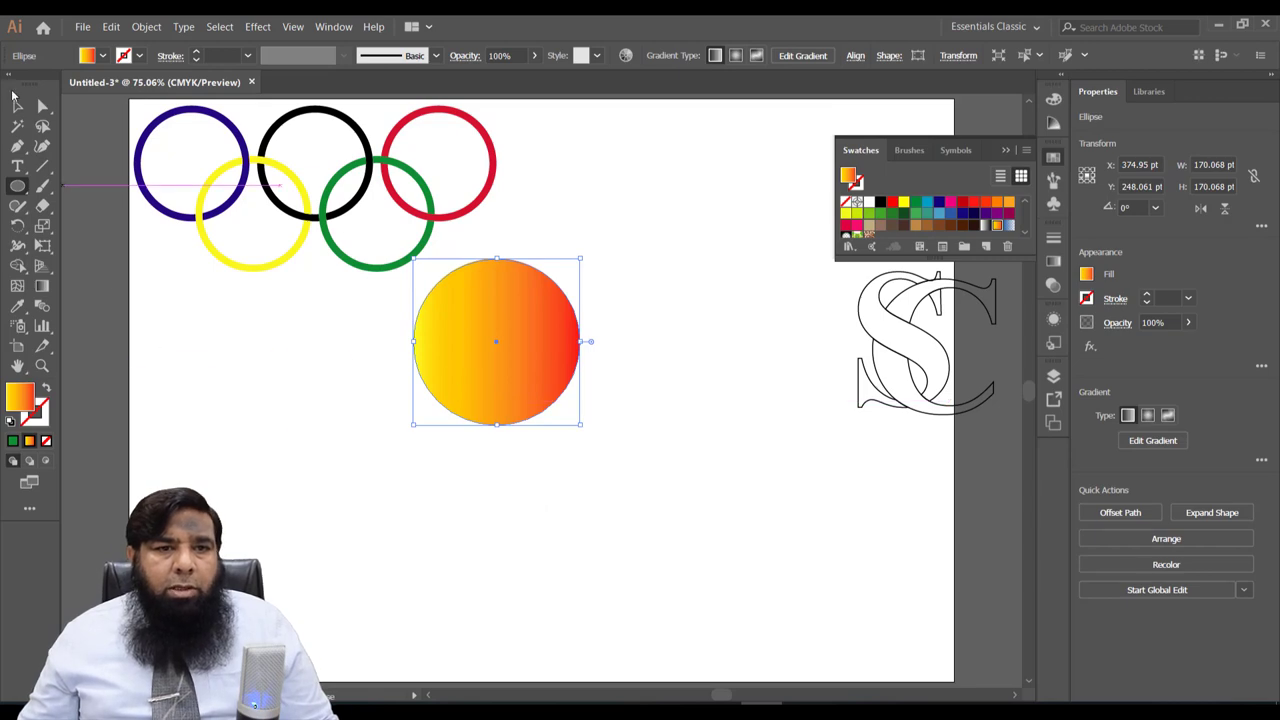
pyautogui.click(16, 106)
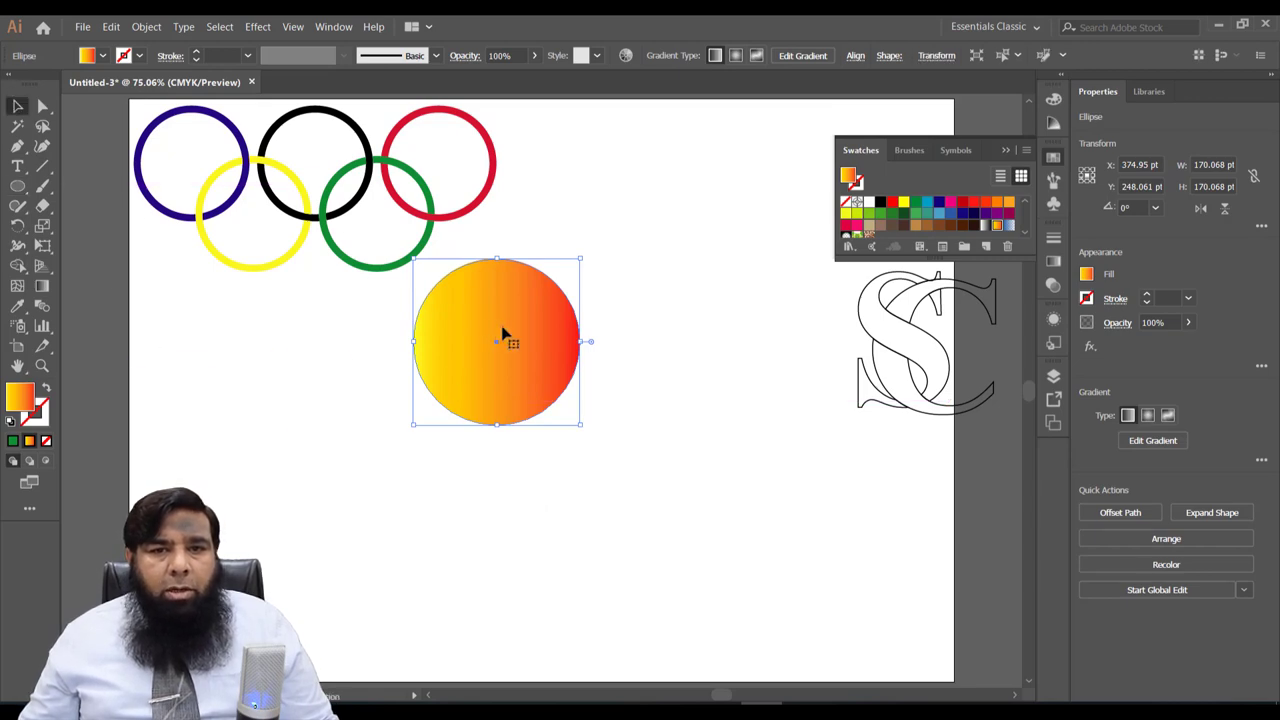
pyautogui.moveTo(497, 348); pyautogui.dragTo(568, 350)
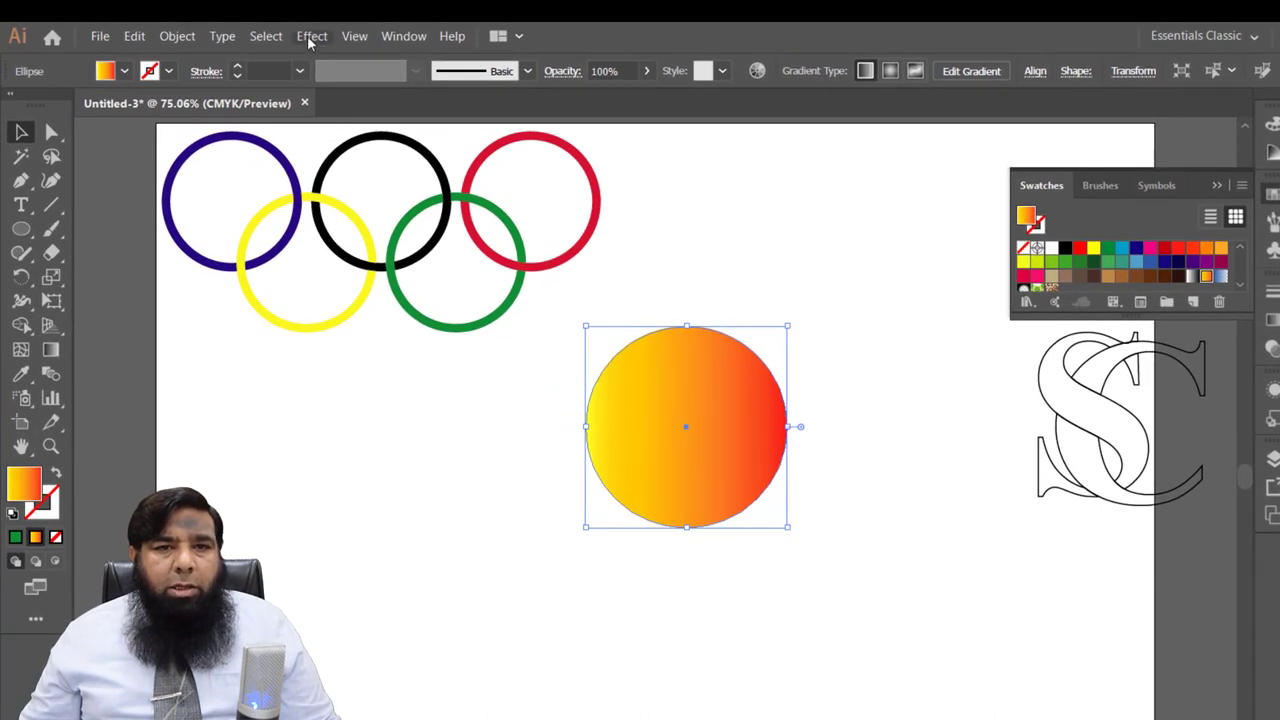
pyautogui.click(311, 37)
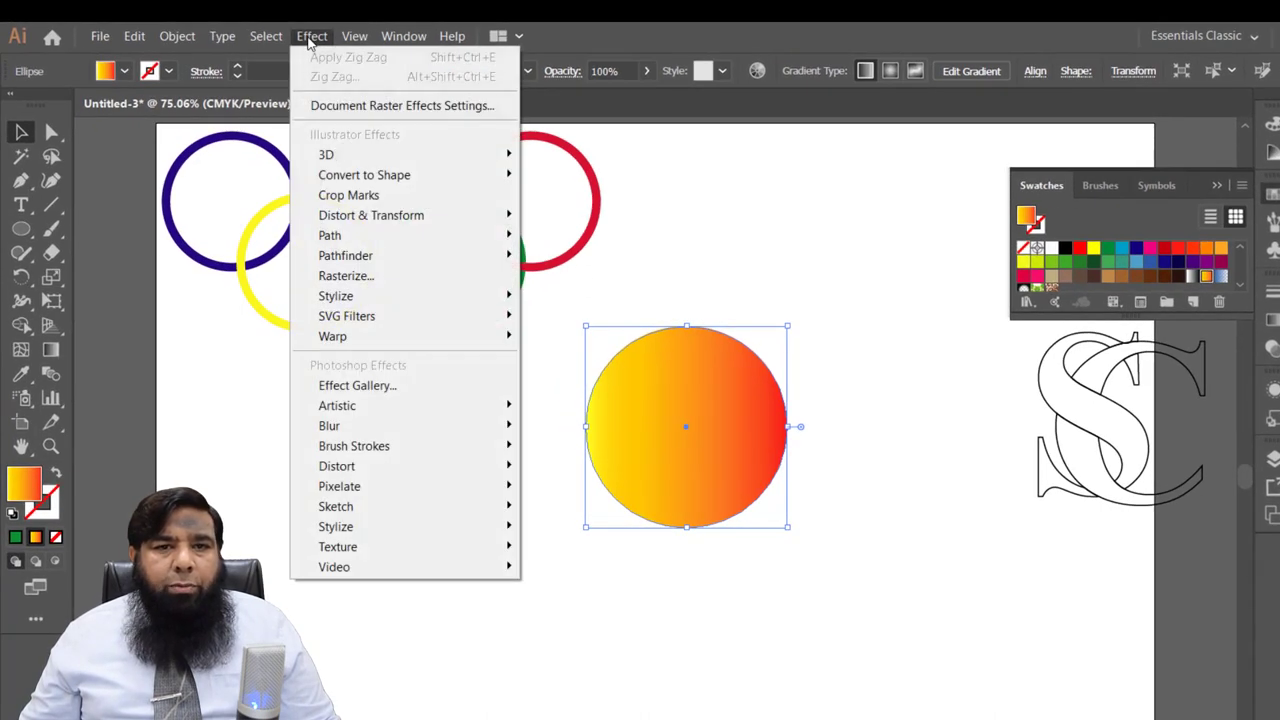
pyautogui.moveTo(371, 215)
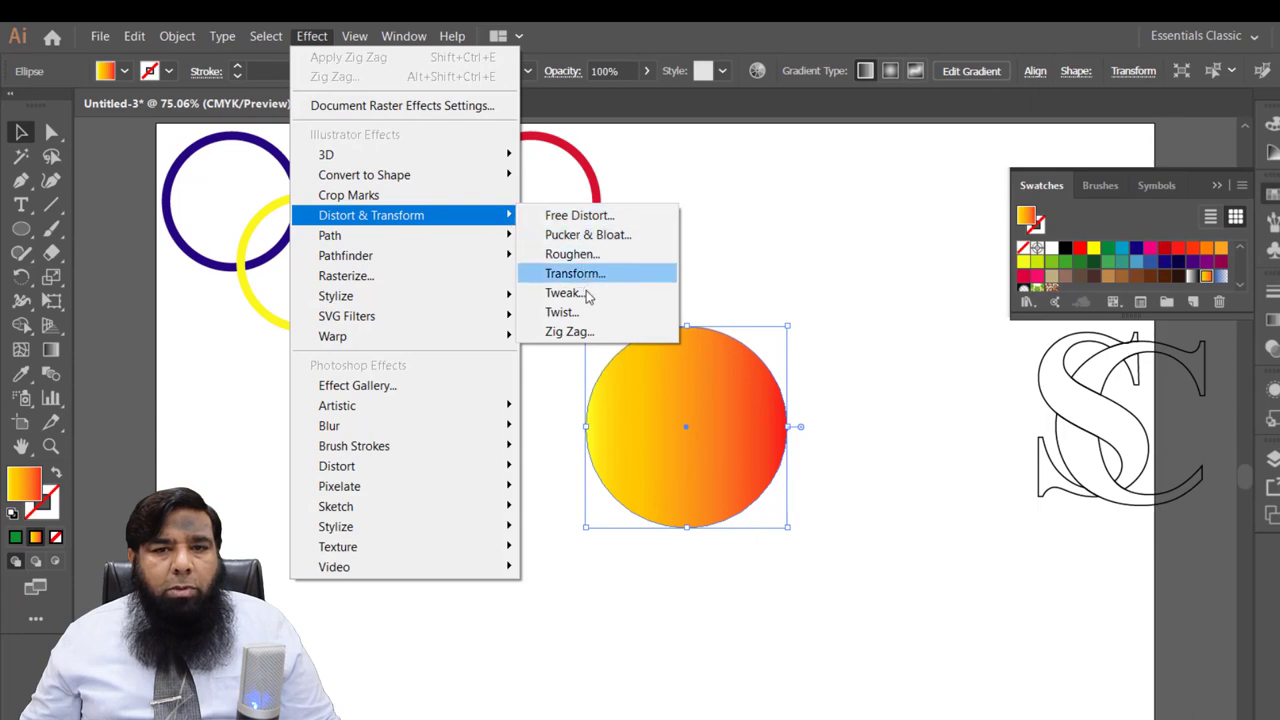
# Step: Apply a Zig Zag effect to the circle: Size 4 pt, 10 ridges per segment, Smooth points
pyautogui.click(566, 332)
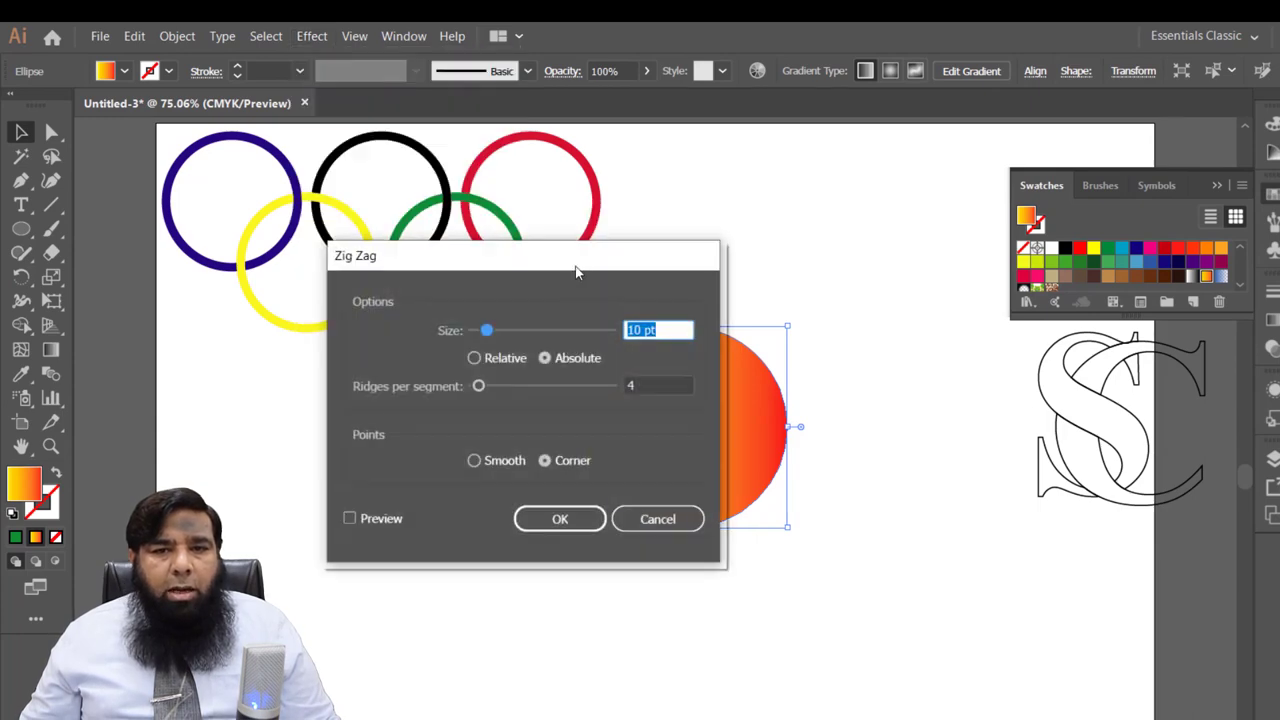
pyautogui.moveTo(577, 270); pyautogui.dragTo(432, 250)
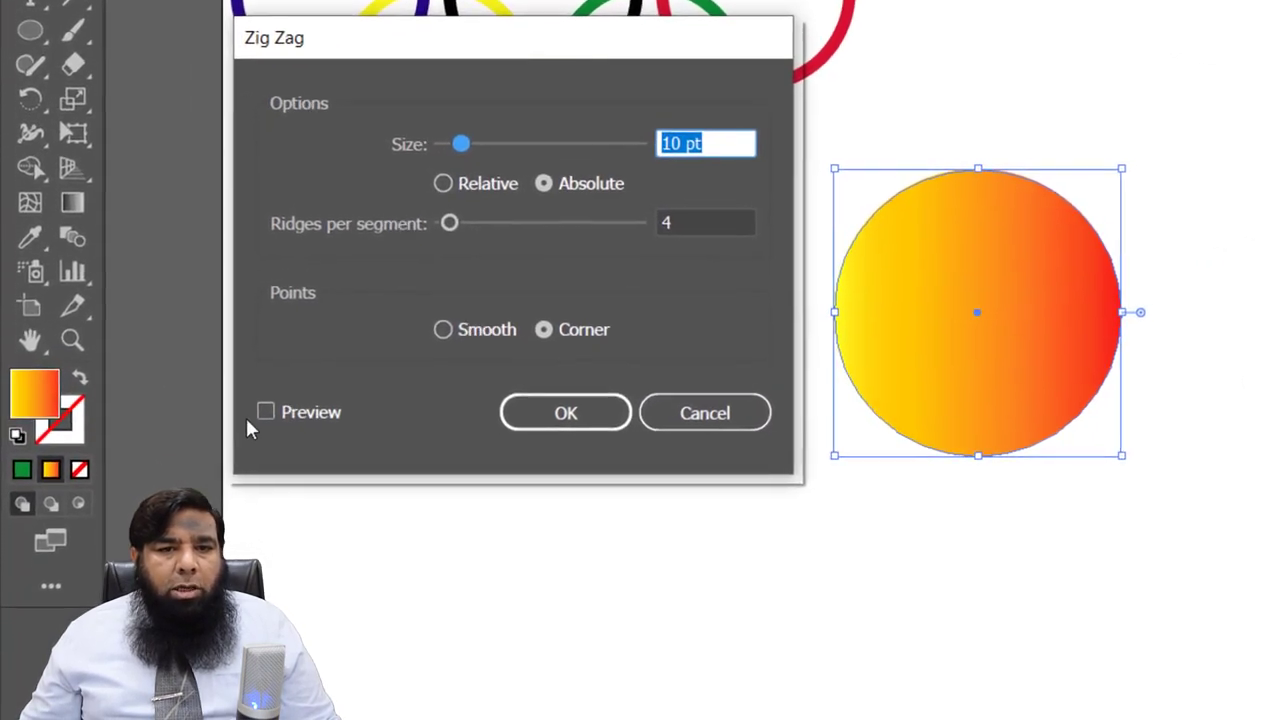
pyautogui.click(214, 501)
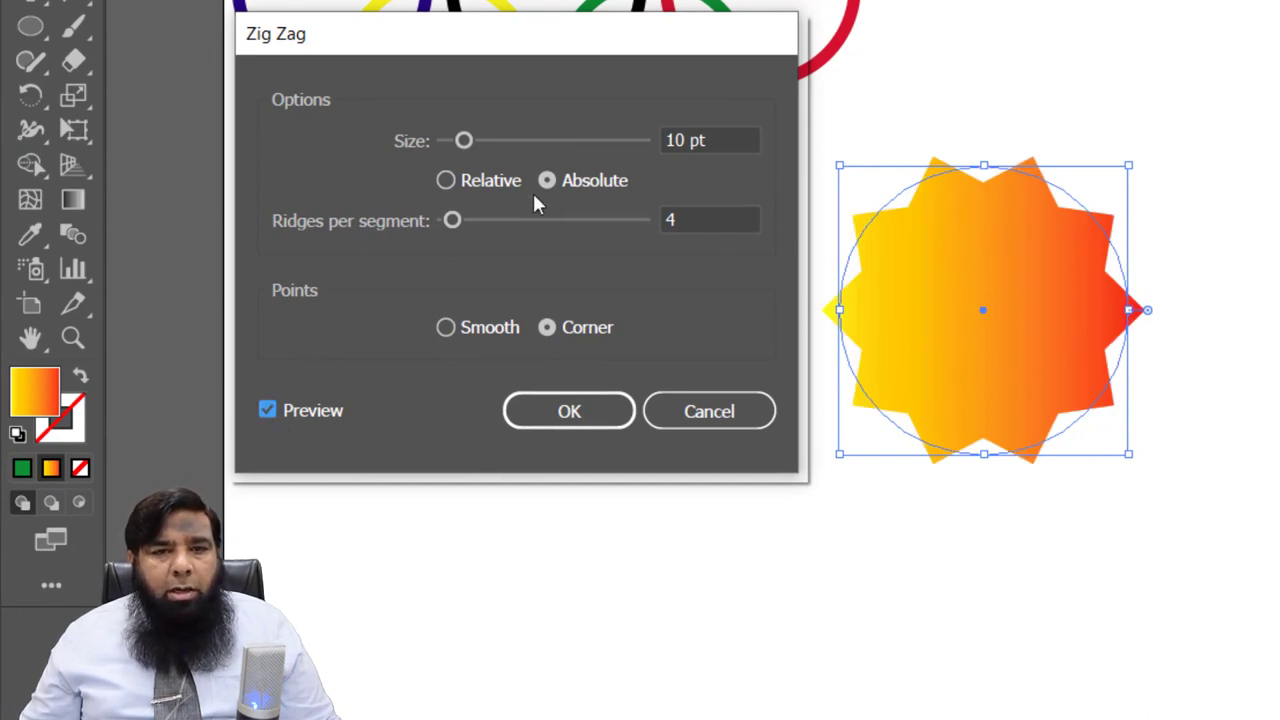
pyautogui.click(455, 222)
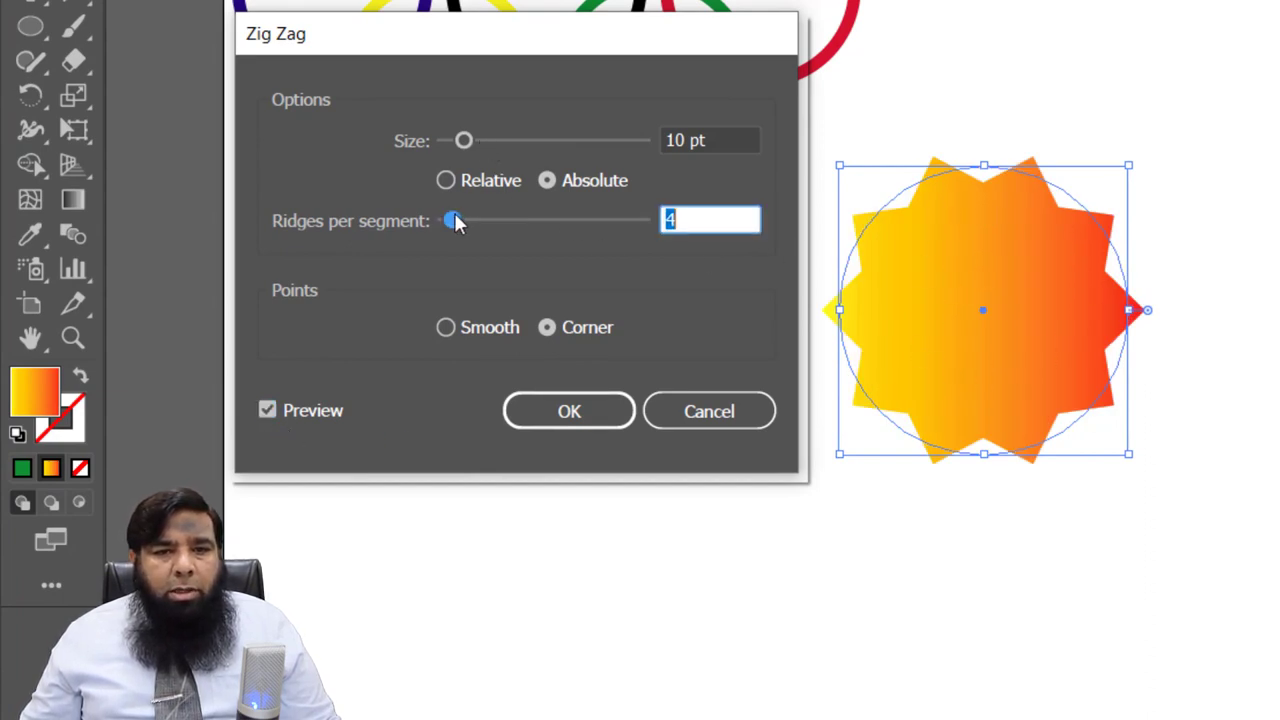
pyautogui.write('11')
pyautogui.moveTo(473, 222)
pyautogui.mouseDown()
pyautogui.moveTo(497, 222)
pyautogui.moveTo(463, 222)
pyautogui.mouseUp()
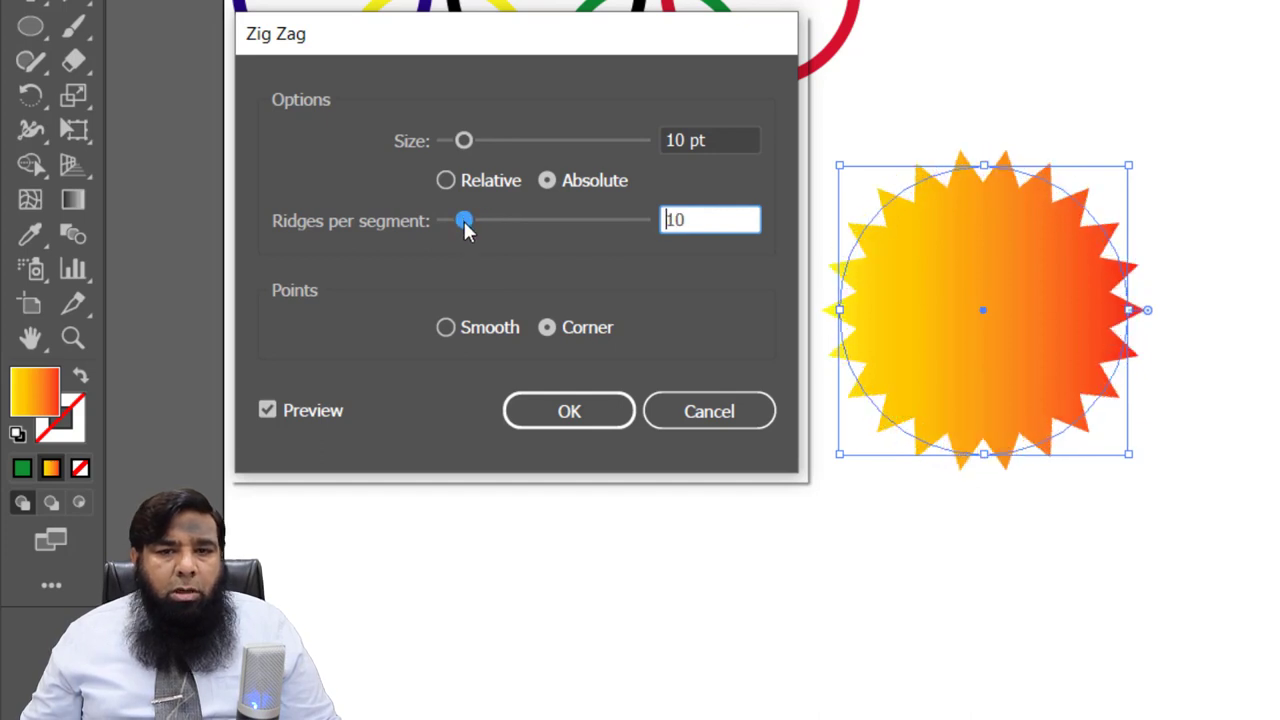
pyautogui.moveTo(470, 145)
pyautogui.mouseDown()
pyautogui.moveTo(580, 147)
pyautogui.moveTo(453, 147)
pyautogui.mouseUp()
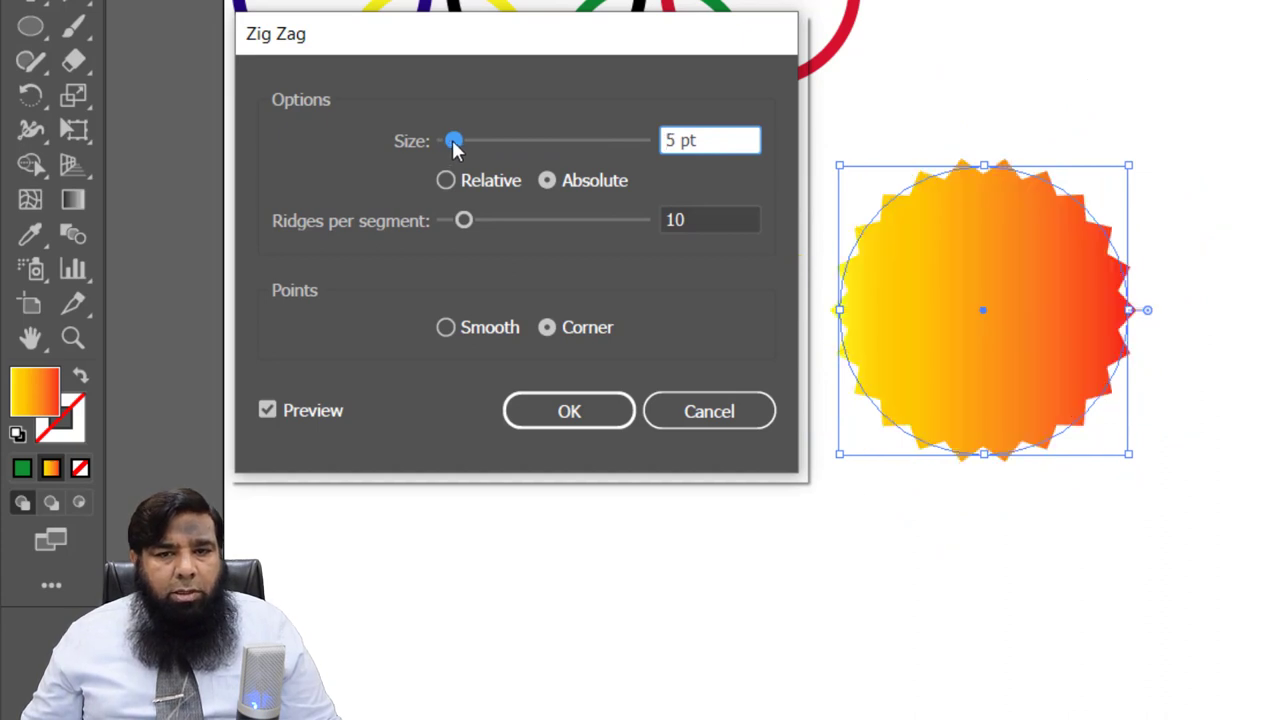
pyautogui.click(447, 330)
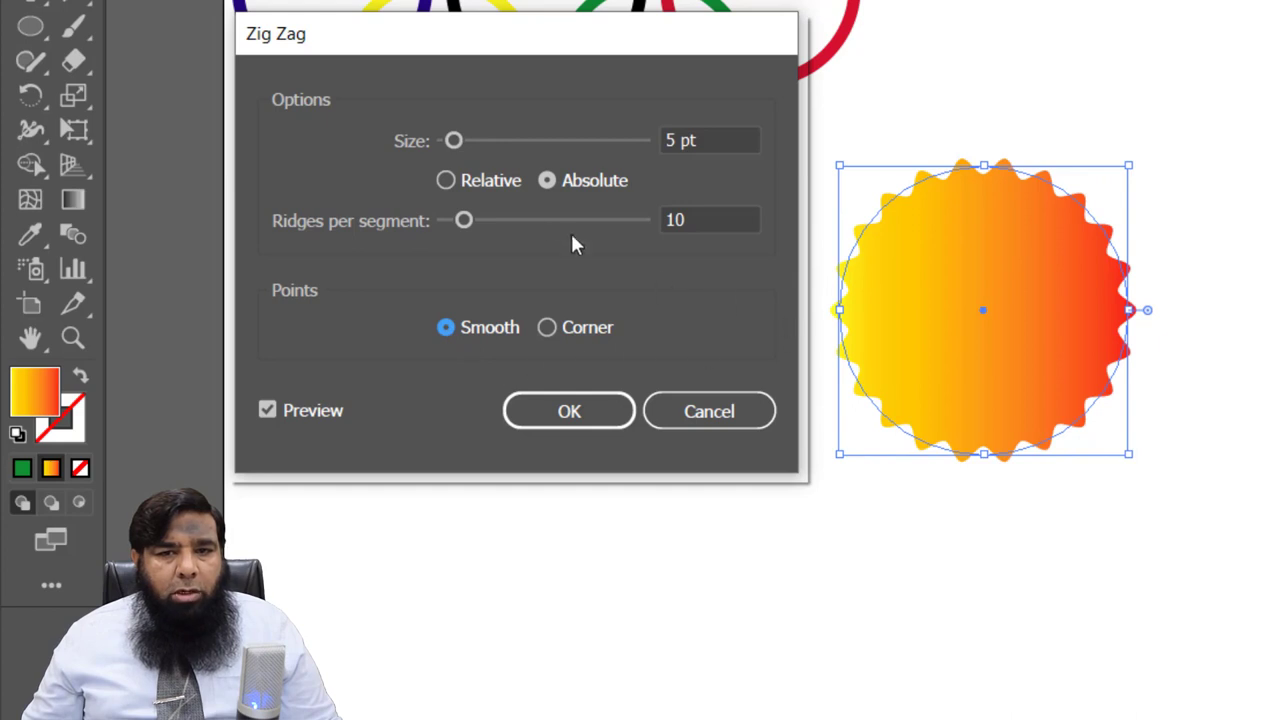
pyautogui.click(454, 141)
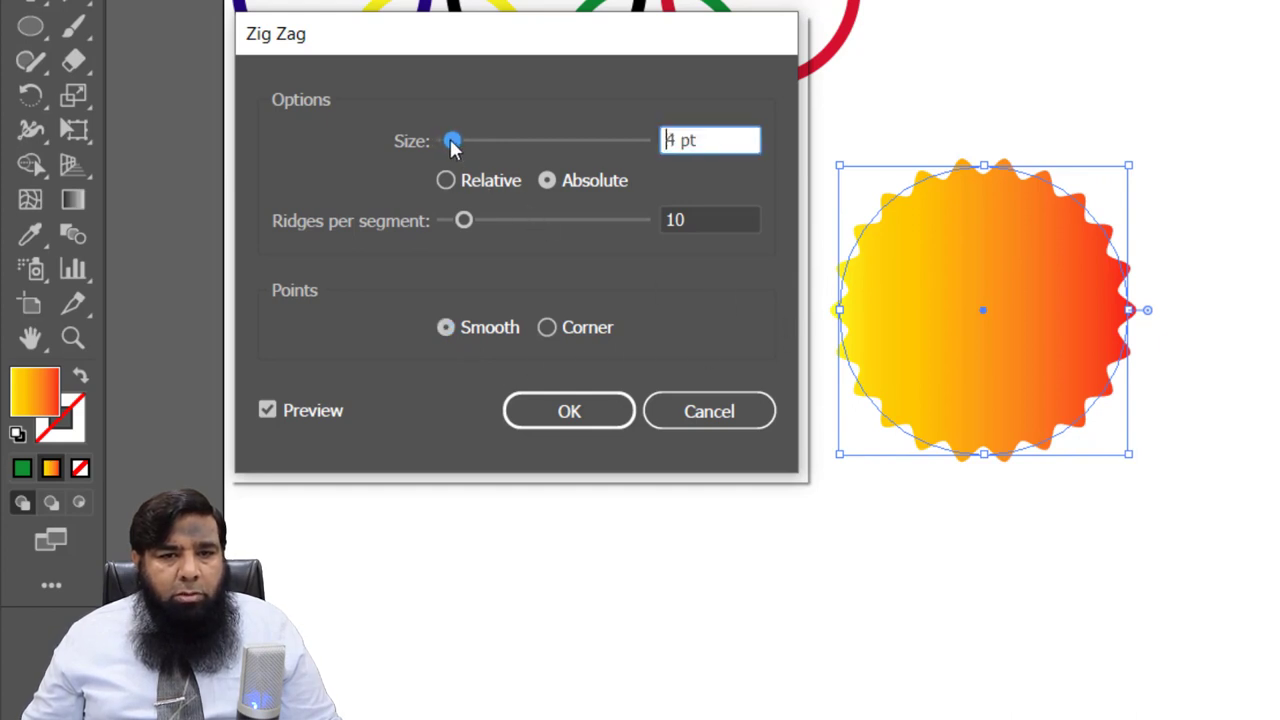
pyautogui.click(572, 414)
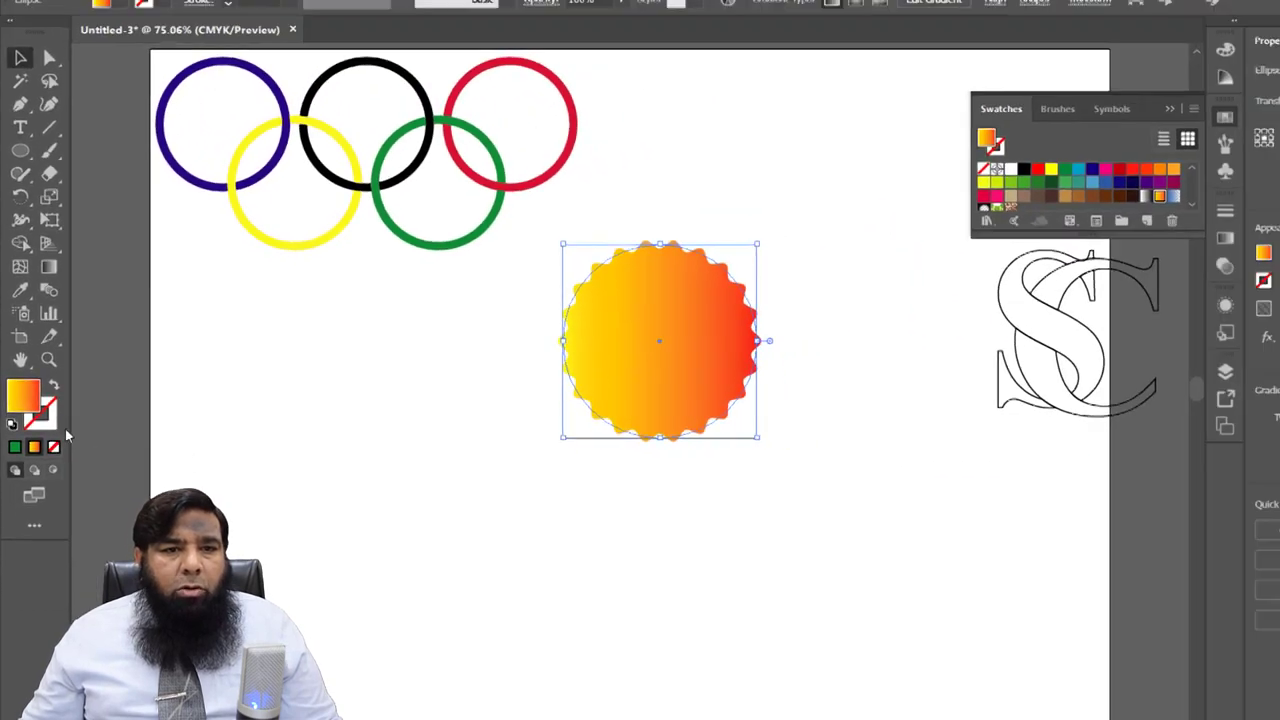
# Step: Give the zig-zag badge a red 1 pt dashed outline
pyautogui.doubleClick(44, 412)
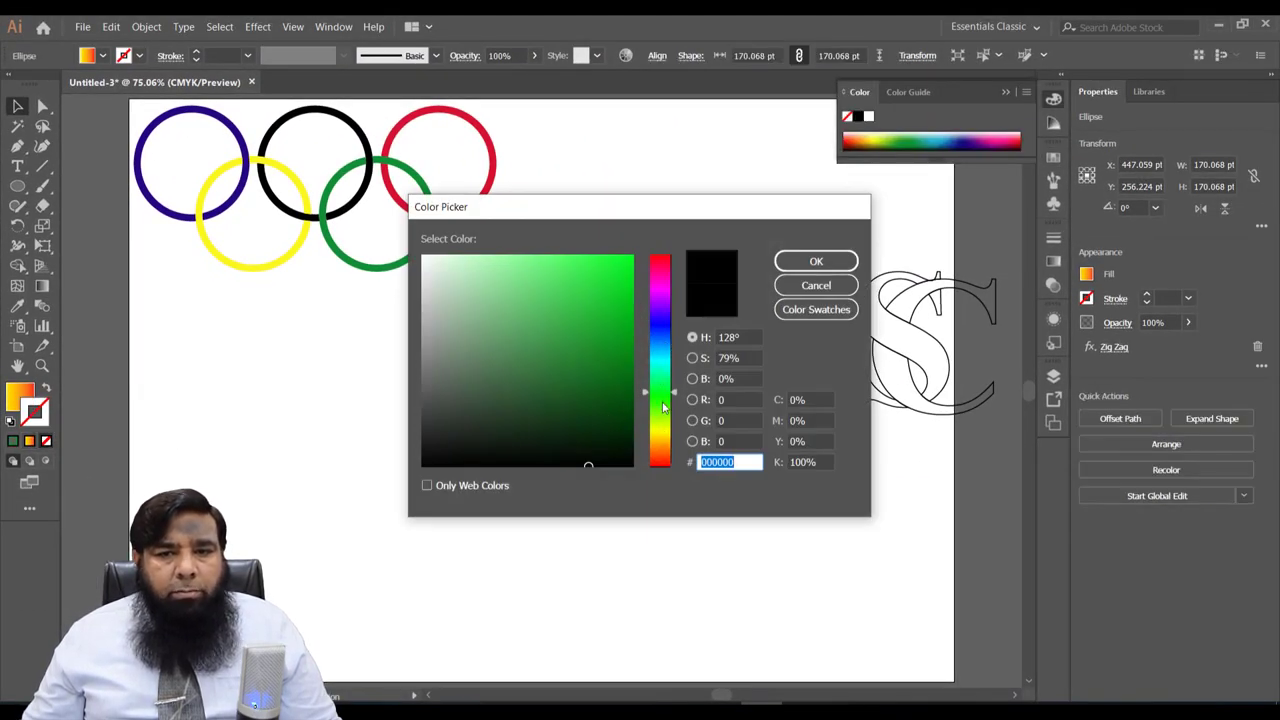
pyautogui.click(659, 462)
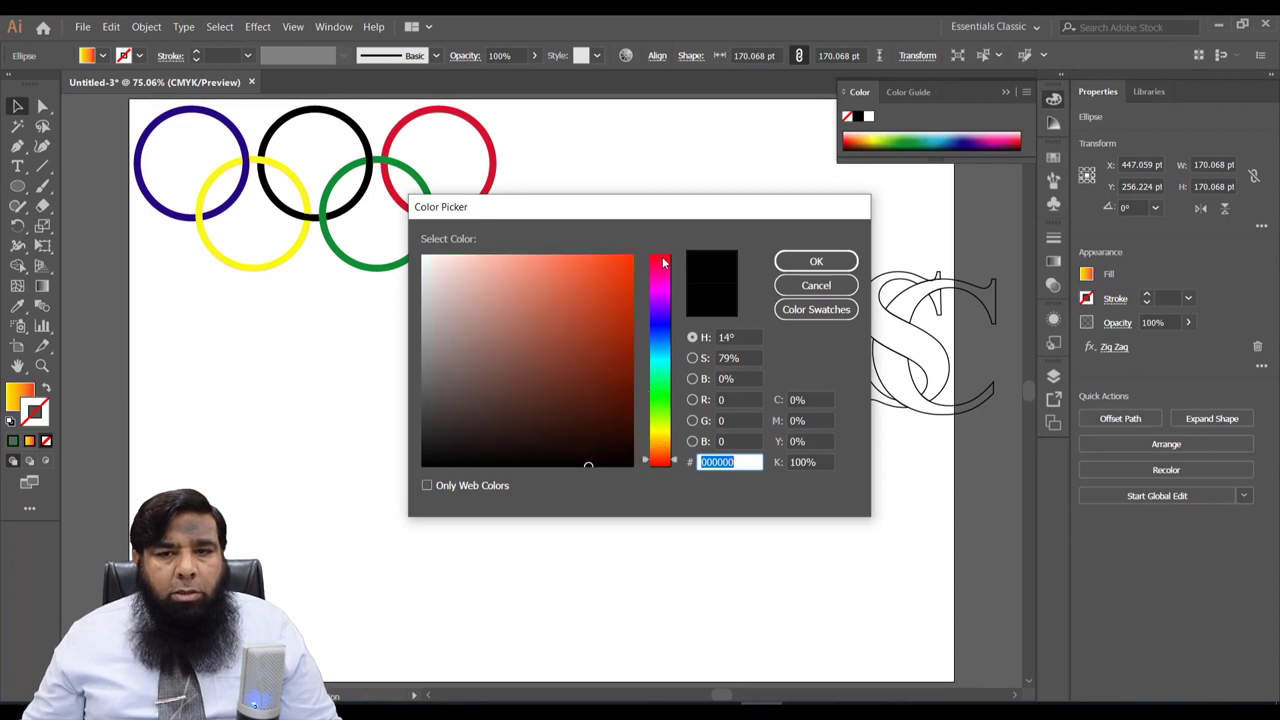
pyautogui.click(630, 258)
pyautogui.press('Return')
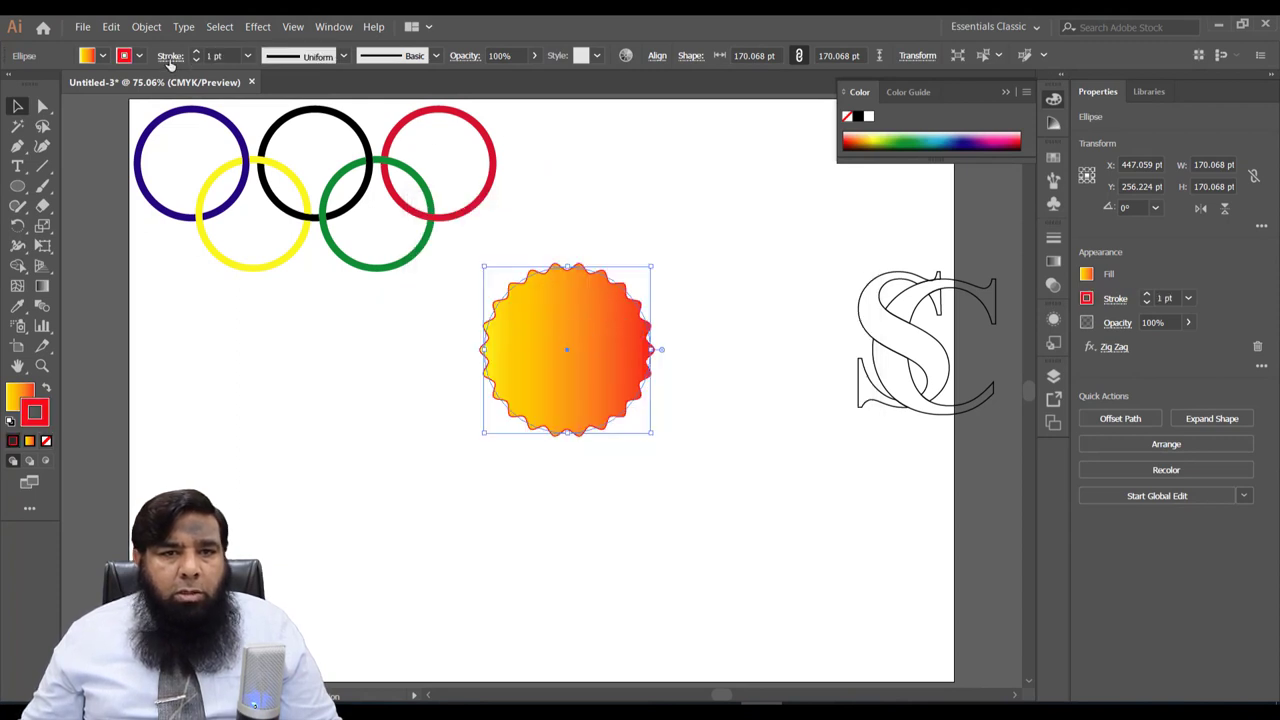
pyautogui.click(170, 57)
pyautogui.click(12, 171)
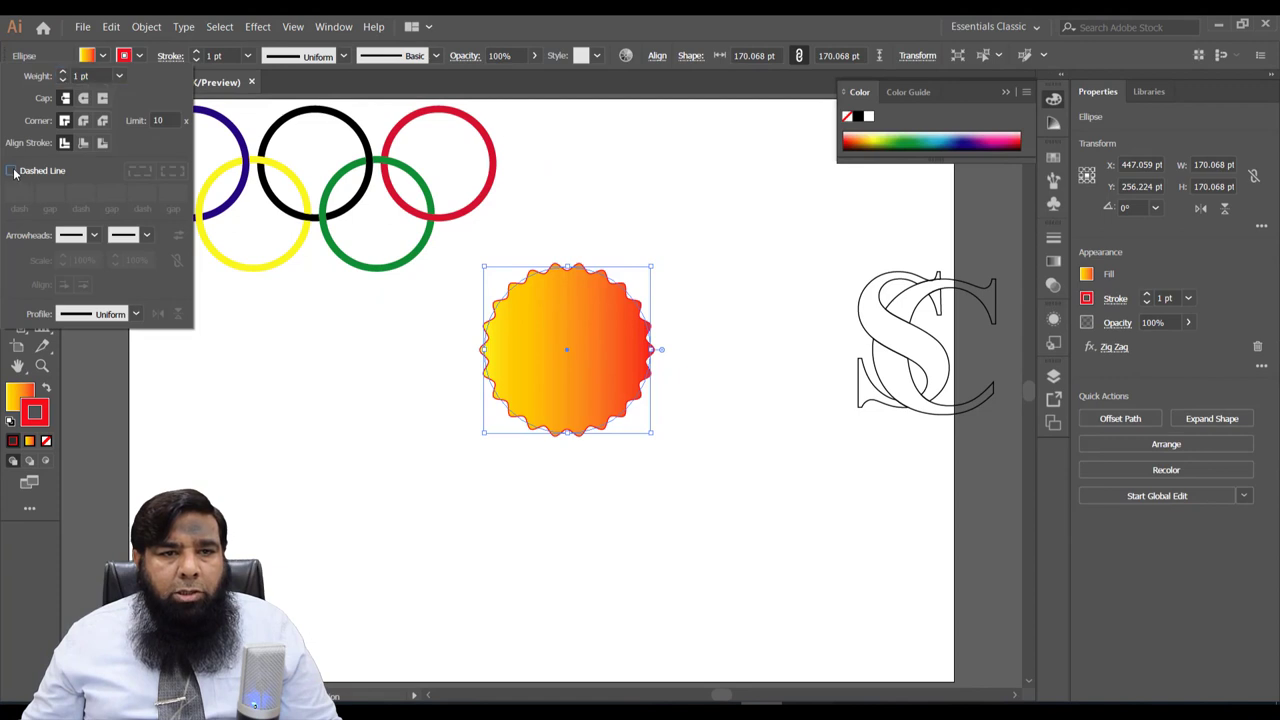
pyautogui.click(300, 334)
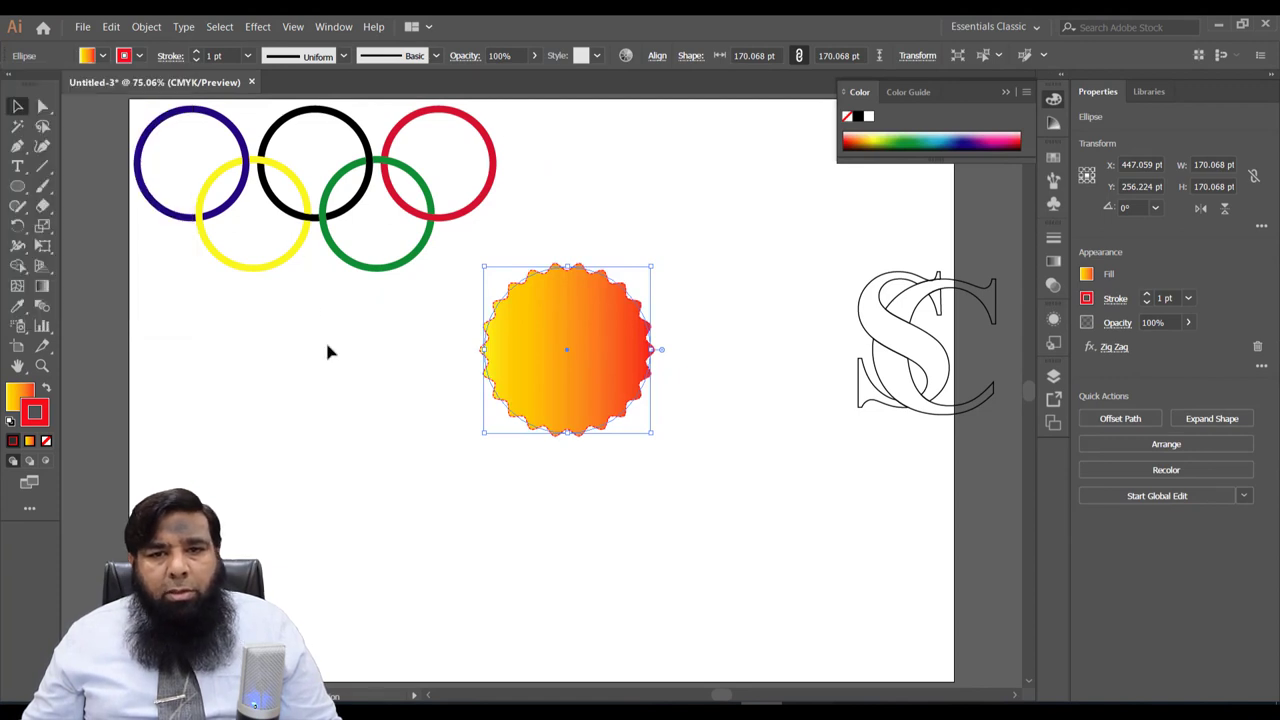
# Step: Deselect the badge and reset colours to white fill and black stroke
pyautogui.scroll(1, 353, 327)
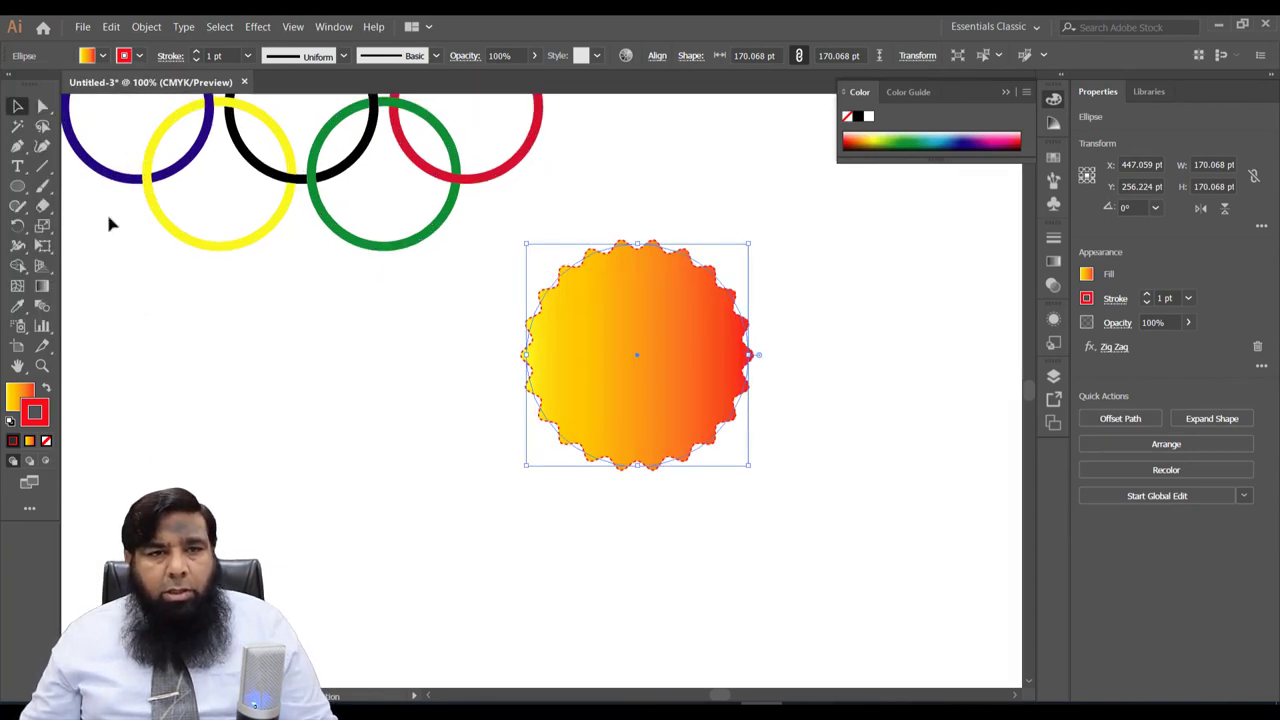
pyautogui.click(195, 302)
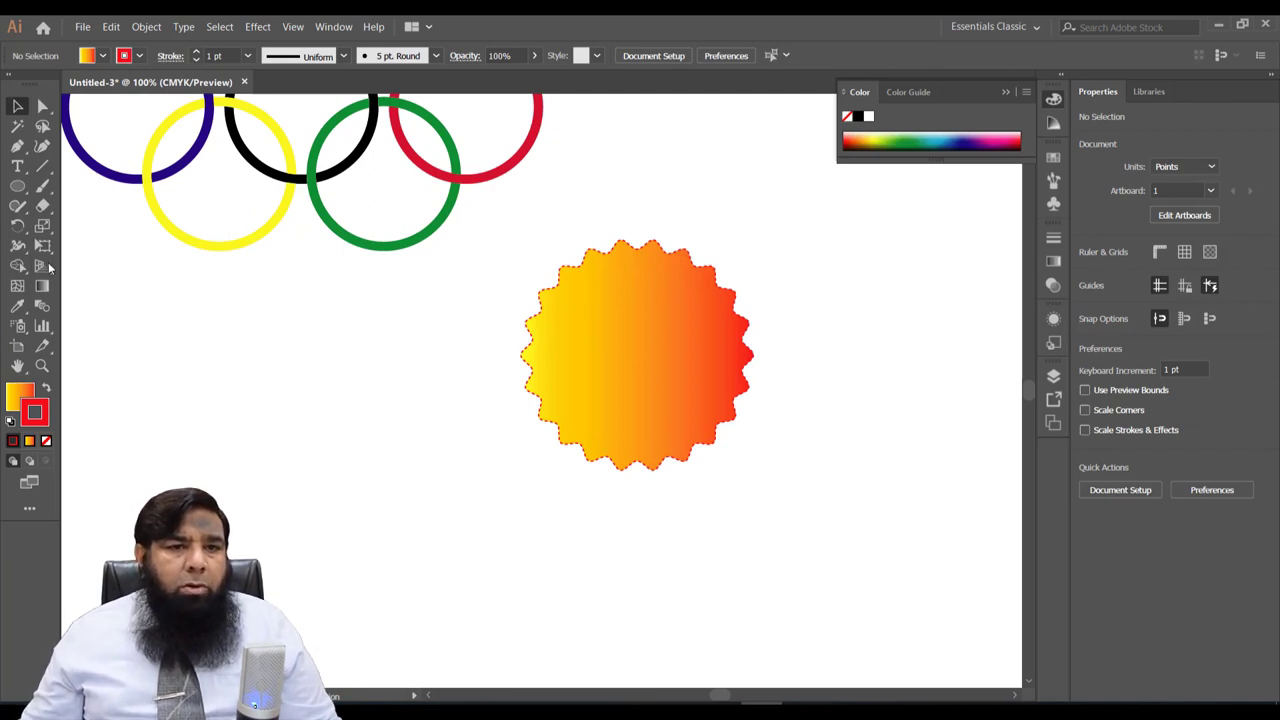
pyautogui.click(11, 420)
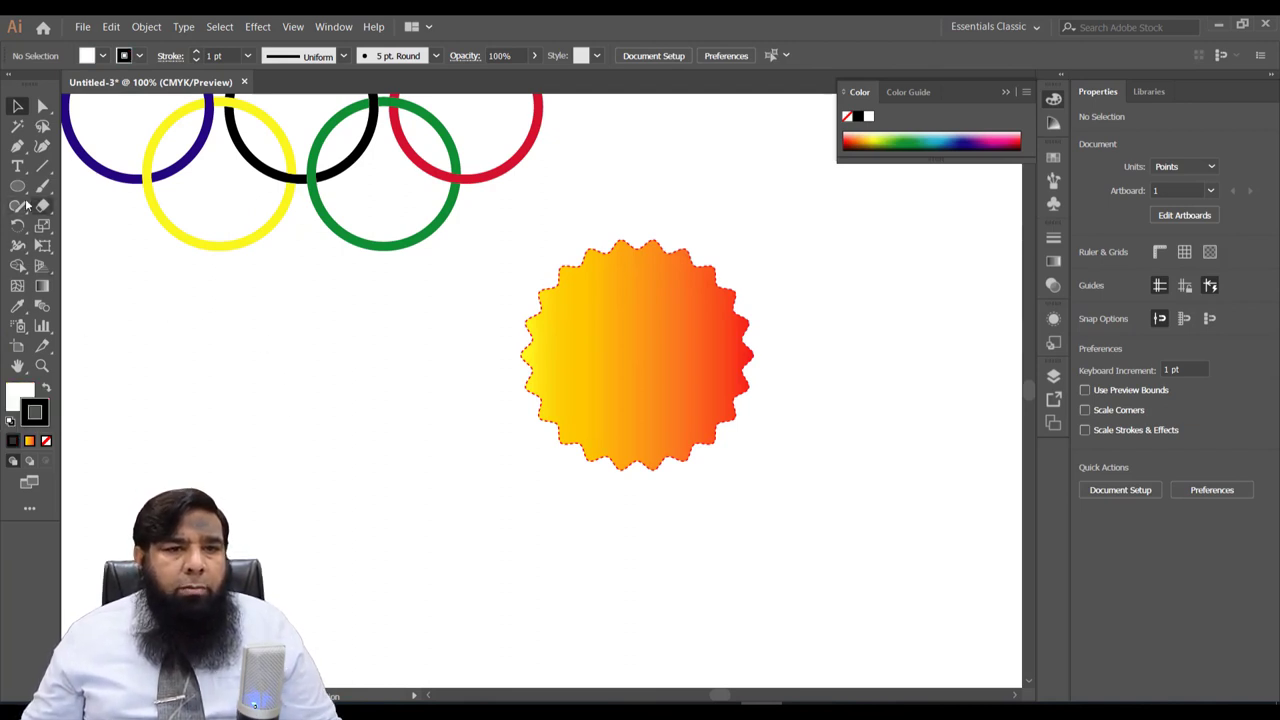
pyautogui.moveTo(17, 186); pyautogui.dragTo(63, 188)
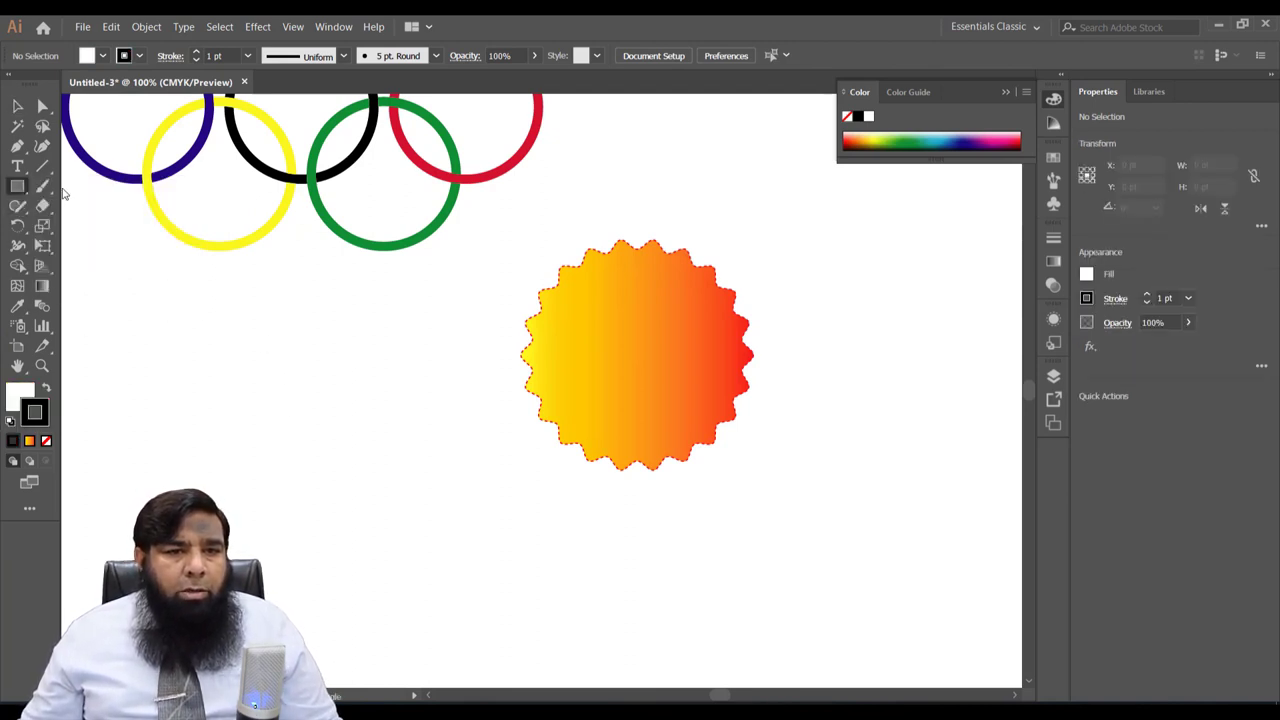
# Step: Notch the right end of a white 132.76 × 51.06 pt rectangle with a 315° rotated copy, using Shape Builder
pyautogui.moveTo(166, 379); pyautogui.dragTo(341, 444)
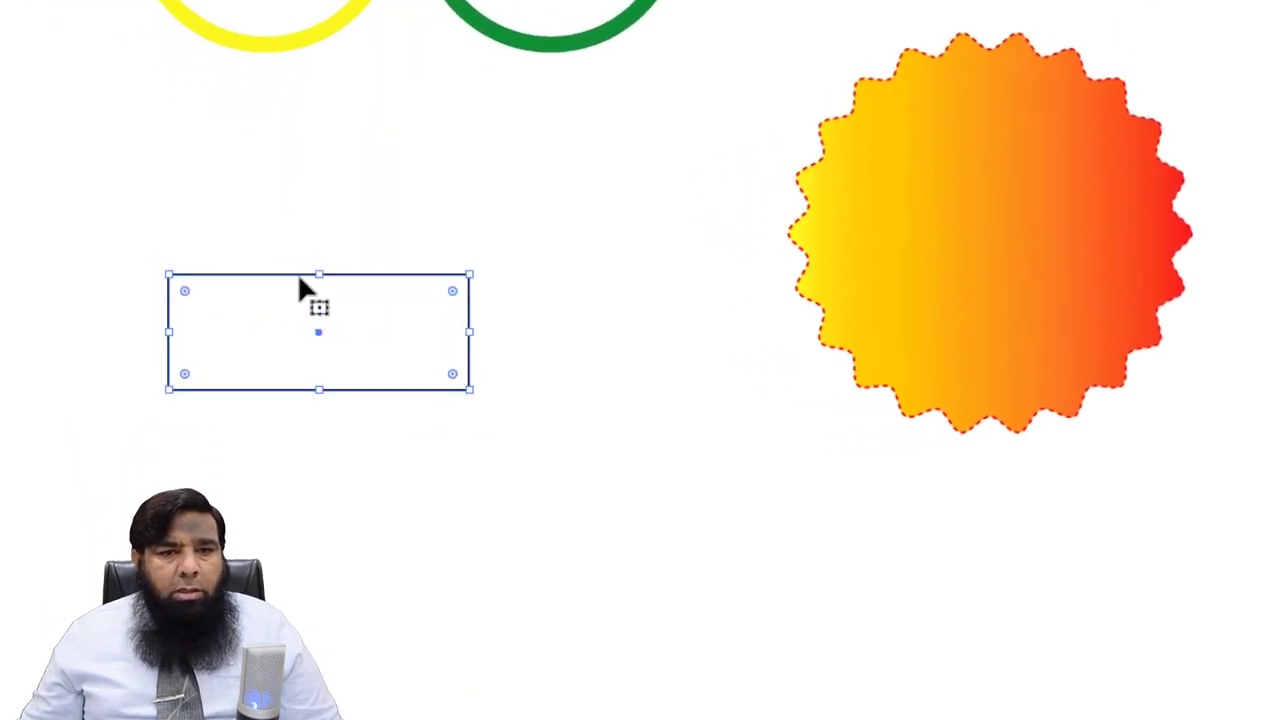
pyautogui.moveTo(318, 331); pyautogui.dragTo(369, 497)
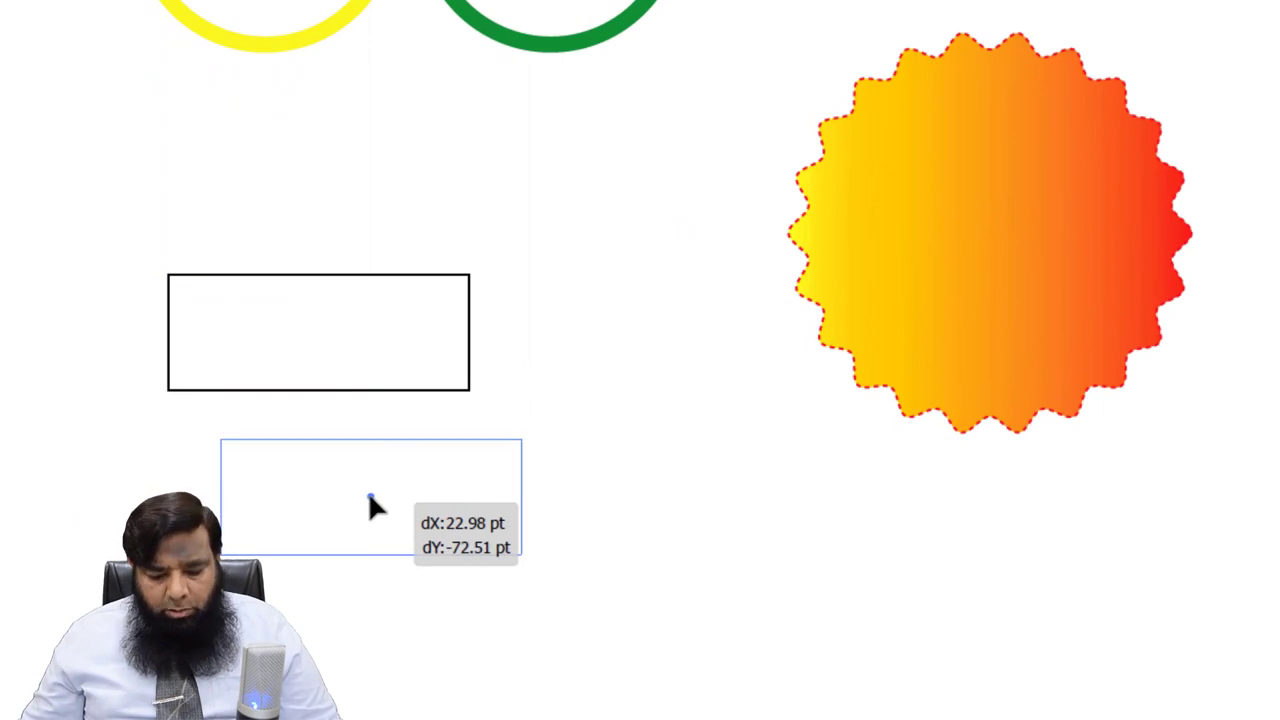
pyautogui.moveTo(526, 569)
pyautogui.mouseDown()
pyautogui.moveTo(512, 604)
pyautogui.moveTo(449, 637)
pyautogui.mouseUp()
pyautogui.moveTo(357, 500)
pyautogui.mouseDown()
pyautogui.moveTo(562, 455)
pyautogui.moveTo(541, 395)
pyautogui.mouseUp()
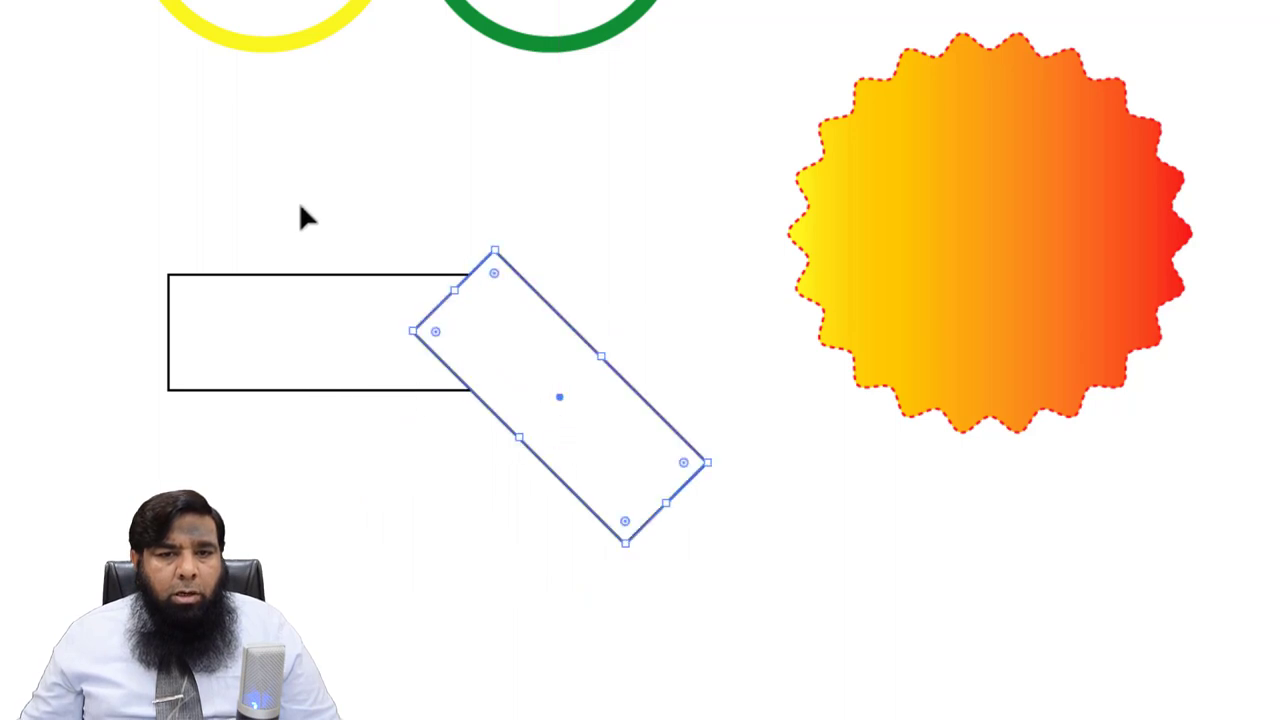
pyautogui.moveTo(298, 201); pyautogui.dragTo(520, 435)
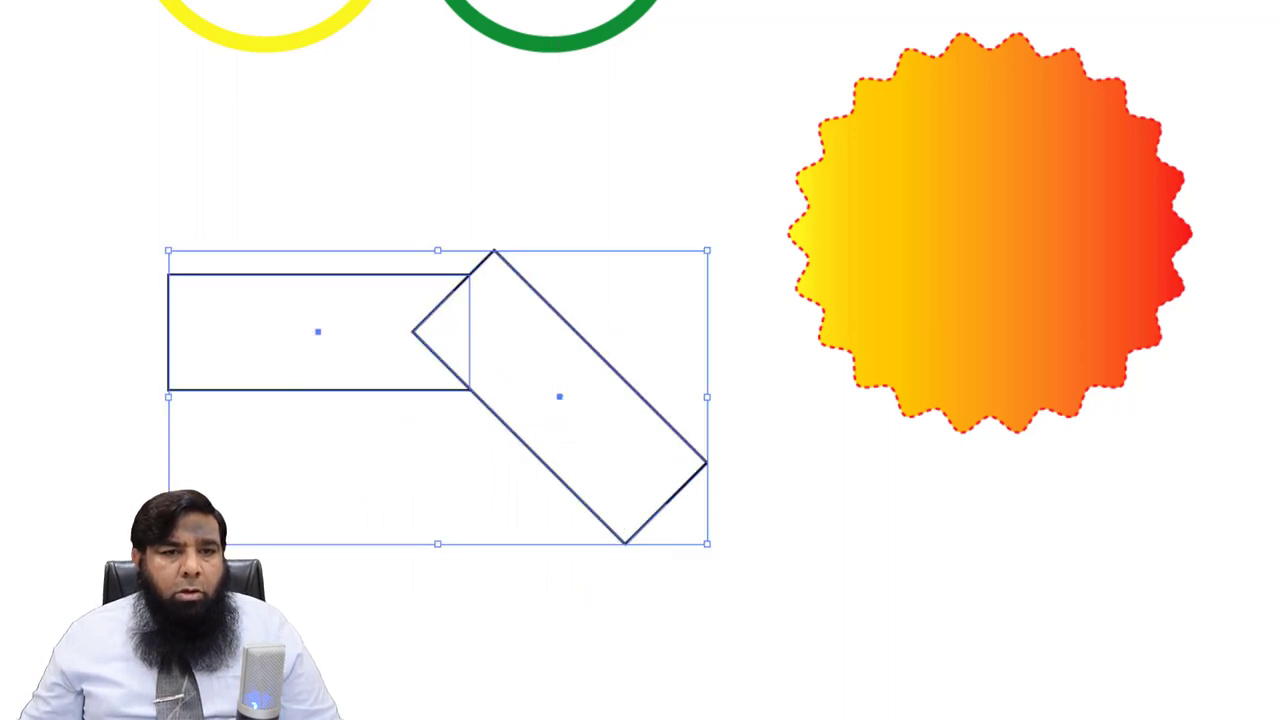
pyautogui.hotkey('shift', 'm')
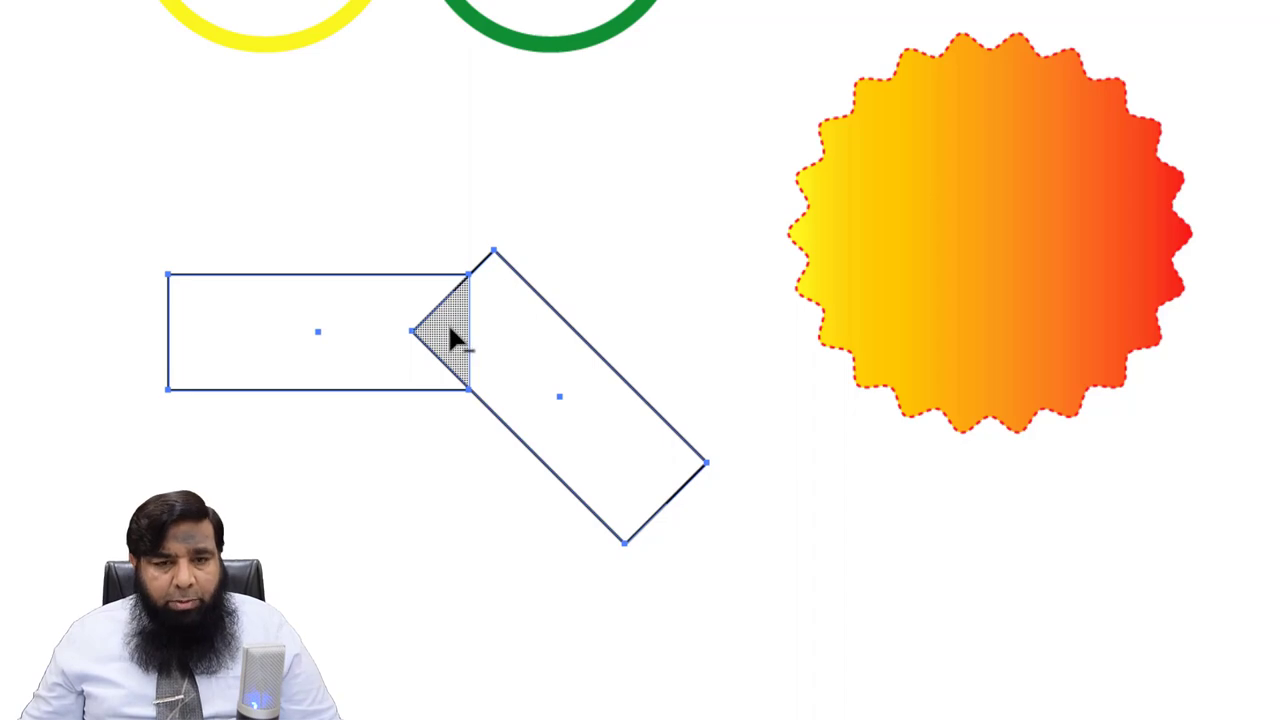
pyautogui.moveTo(449, 330); pyautogui.dragTo(529, 400)
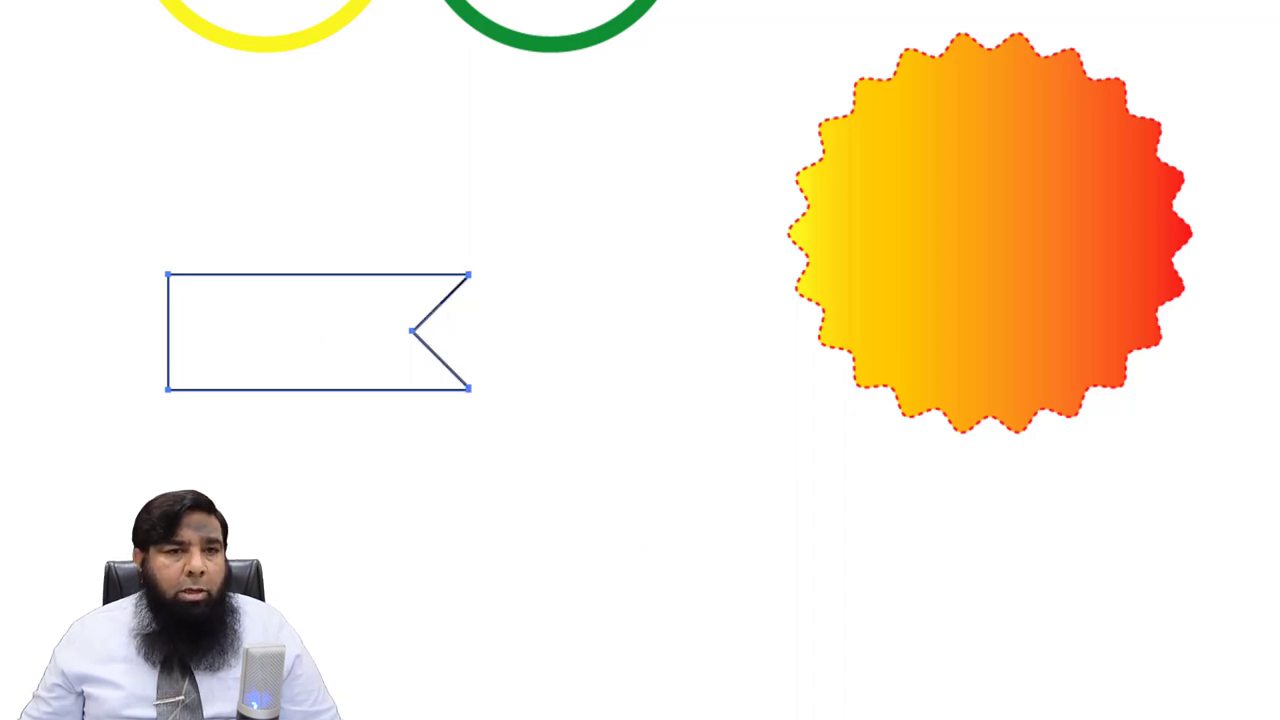
pyautogui.press('v')
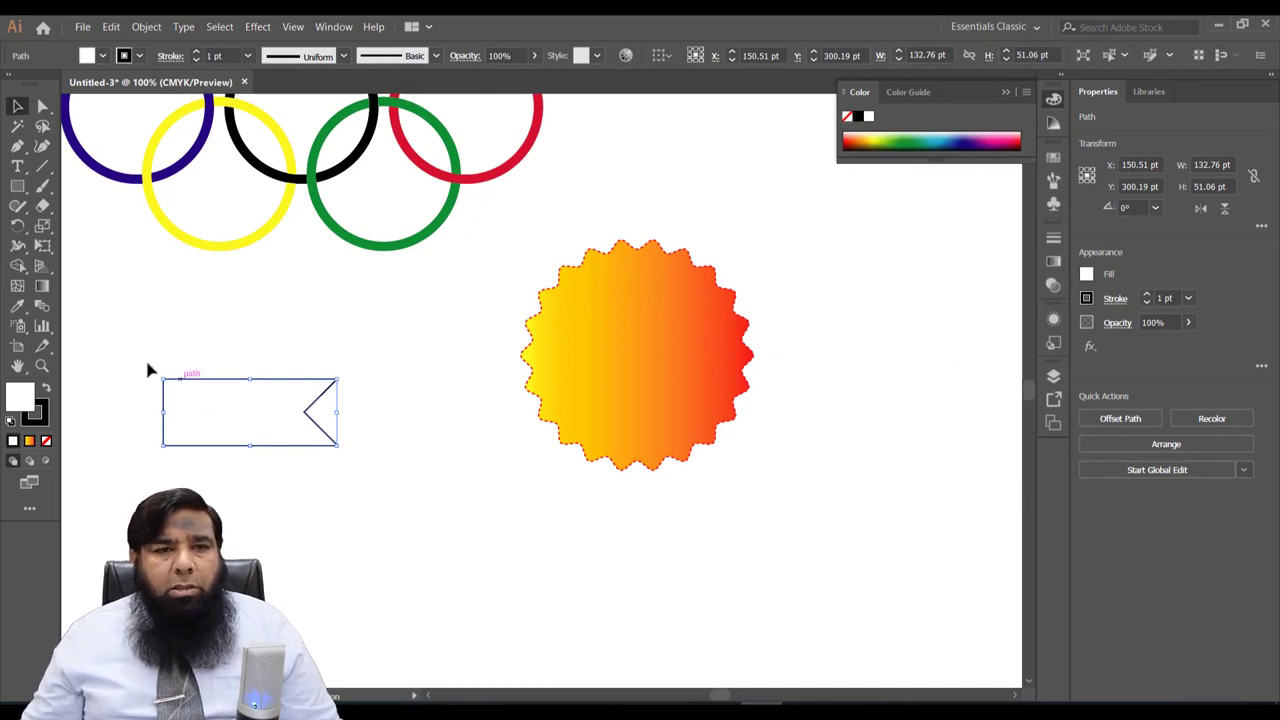
# Step: Fill the notched ribbon with the yellow-orange gradient, rotate it, and place it under the badge
pyautogui.click(1050, 160)
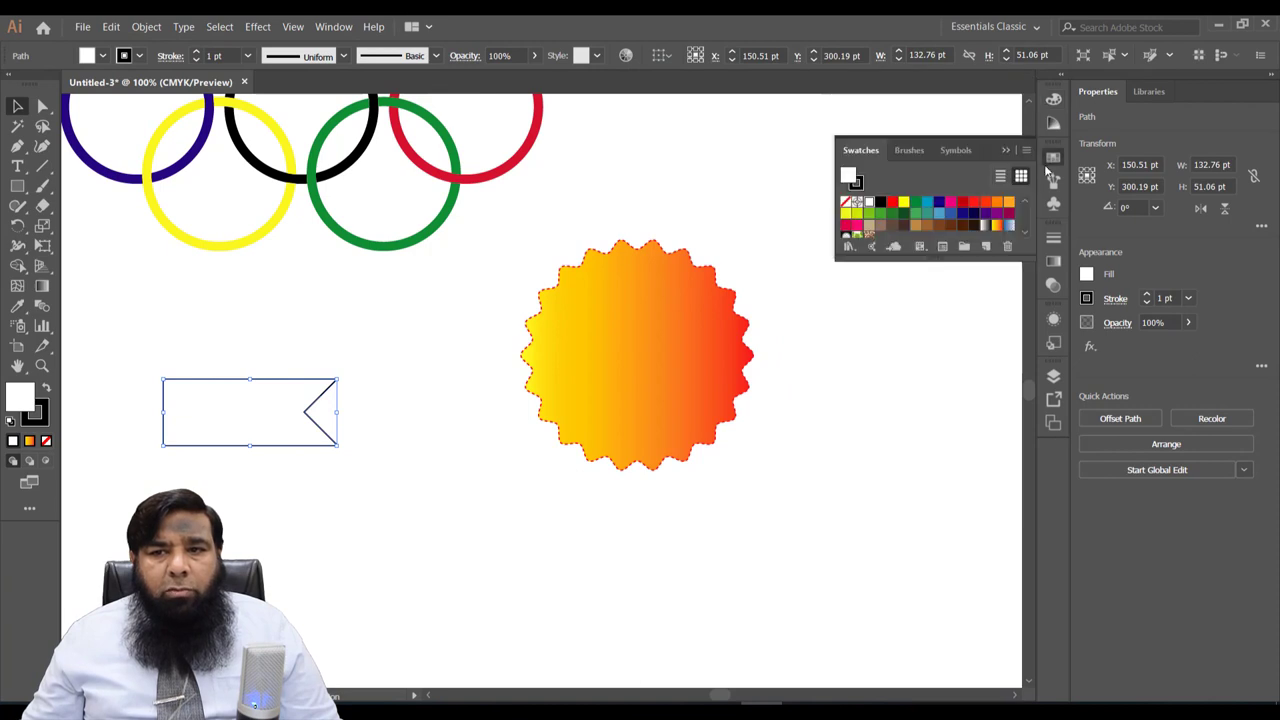
pyautogui.click(996, 228)
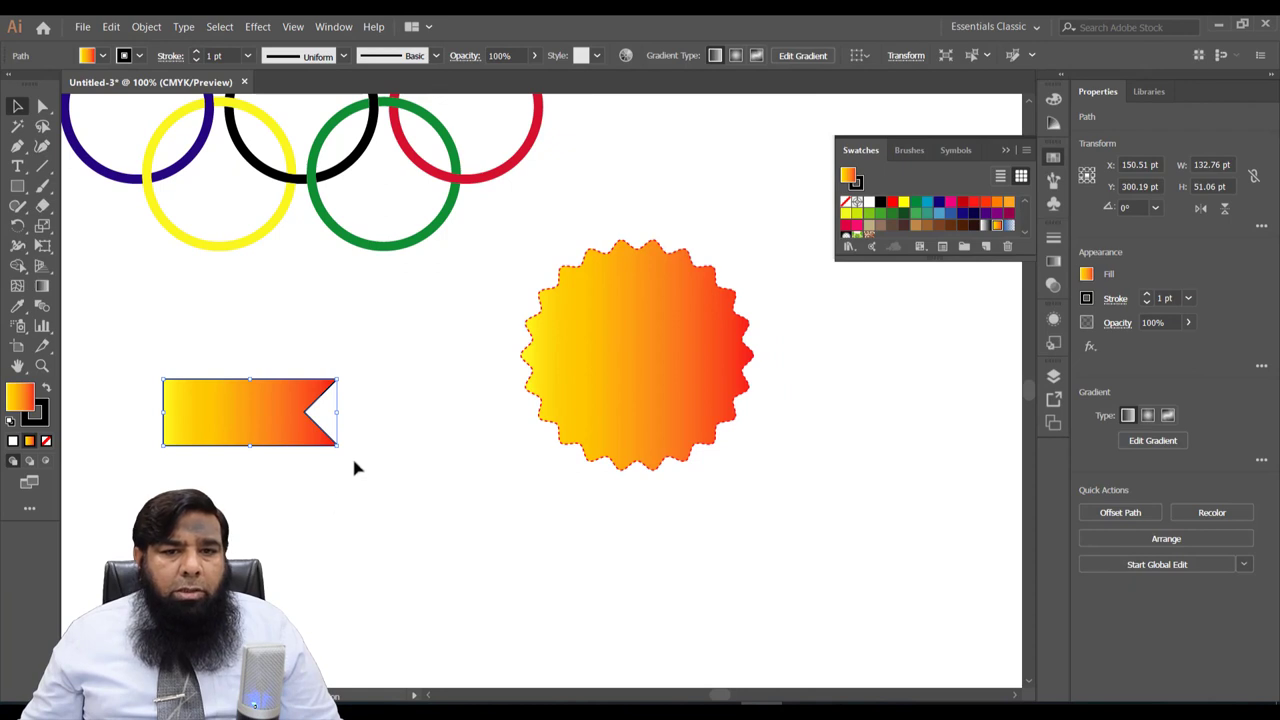
pyautogui.moveTo(342, 452); pyautogui.dragTo(243, 506)
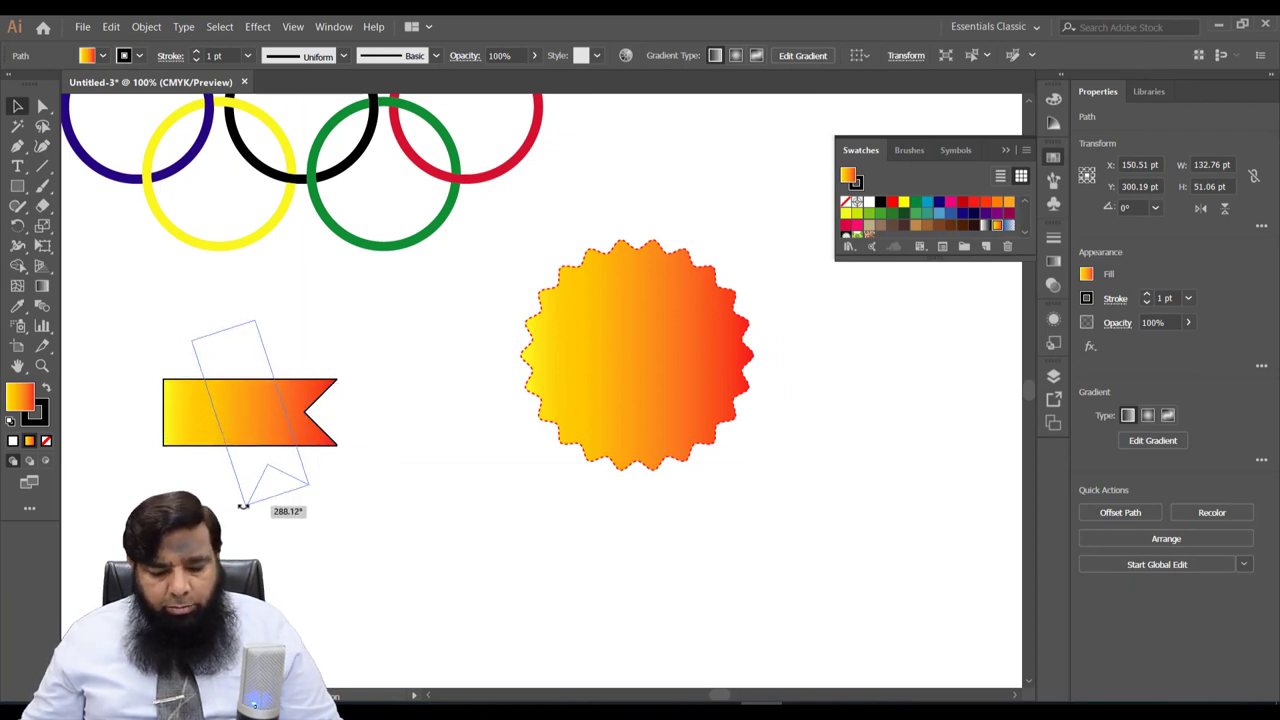
pyautogui.moveTo(243, 506); pyautogui.dragTo(256, 506)
pyautogui.moveTo(271, 423)
pyautogui.mouseDown()
pyautogui.moveTo(744, 537)
pyautogui.moveTo(706, 512)
pyautogui.mouseUp()
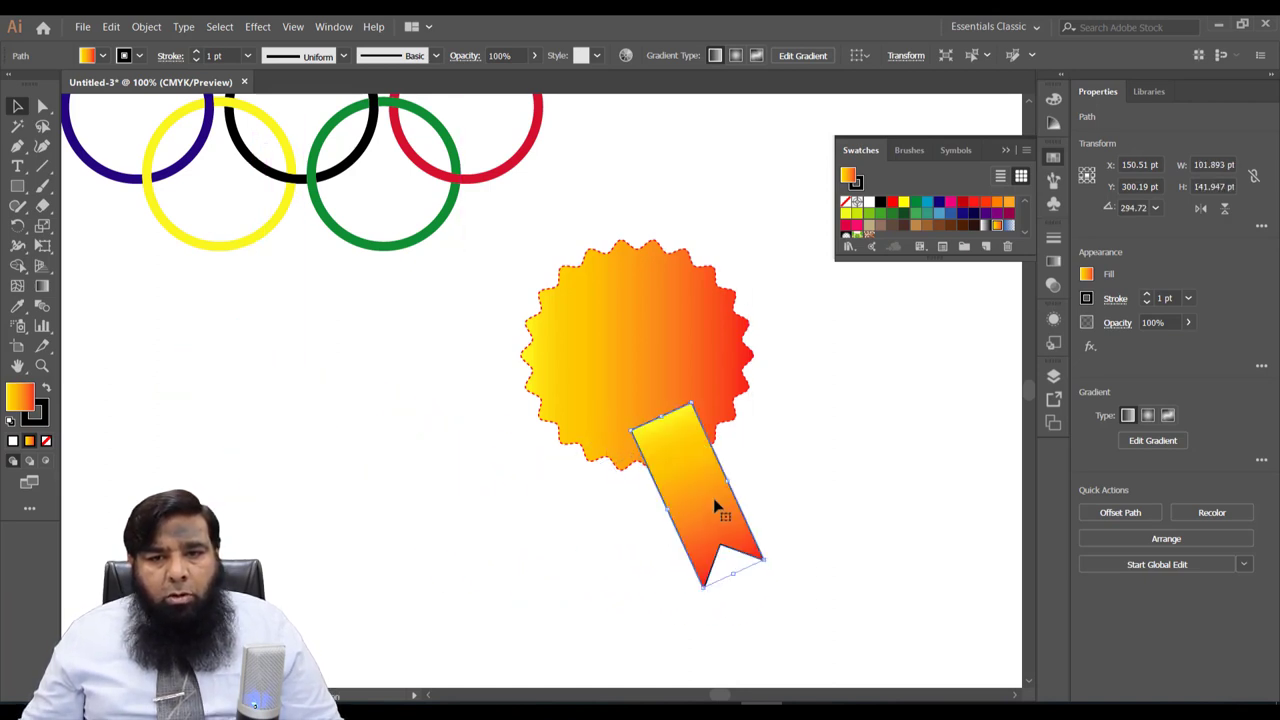
# Step: Reflect a vertical copy of the ribbon and slide it left to form the second tail
pyautogui.rightClick(704, 511)
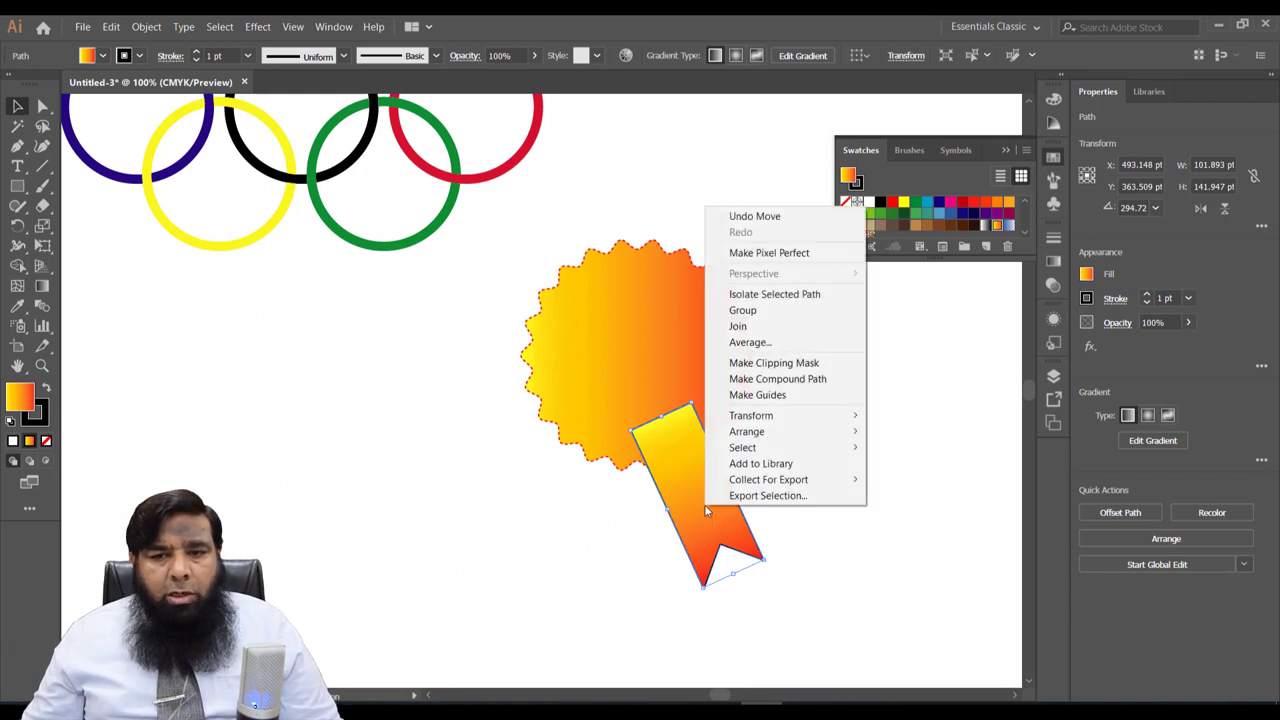
pyautogui.moveTo(751, 415)
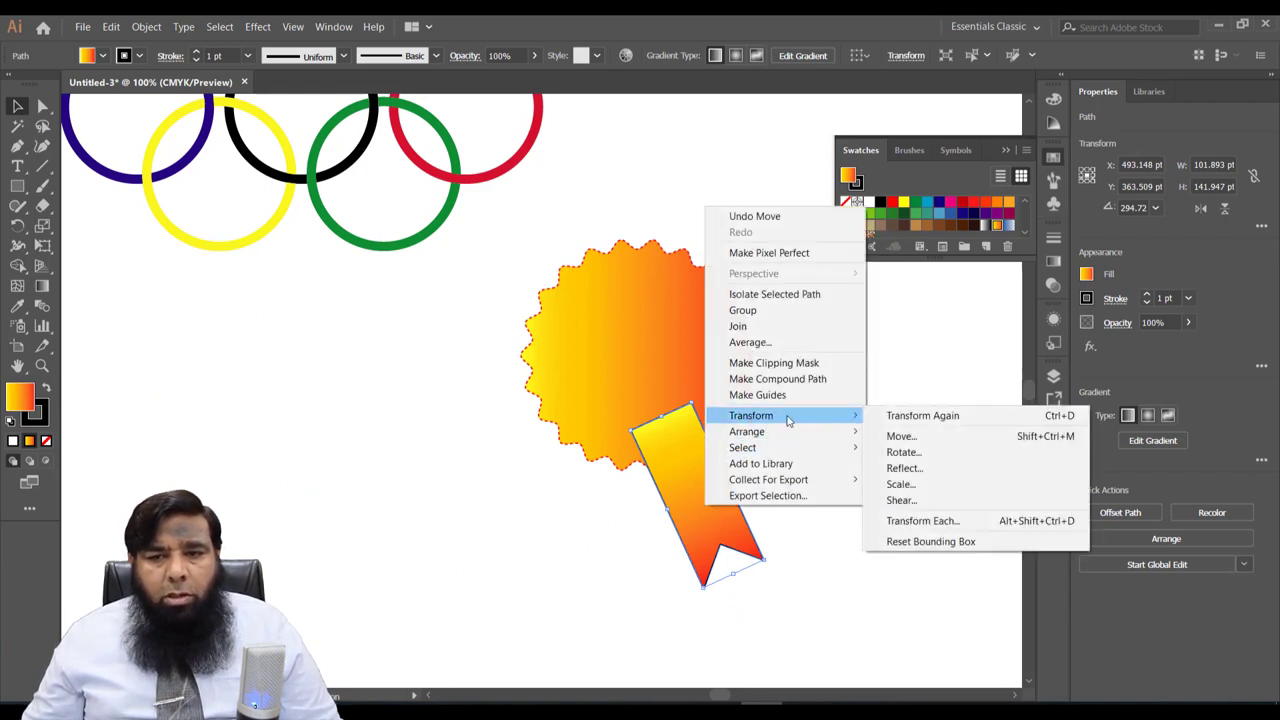
pyautogui.click(900, 468)
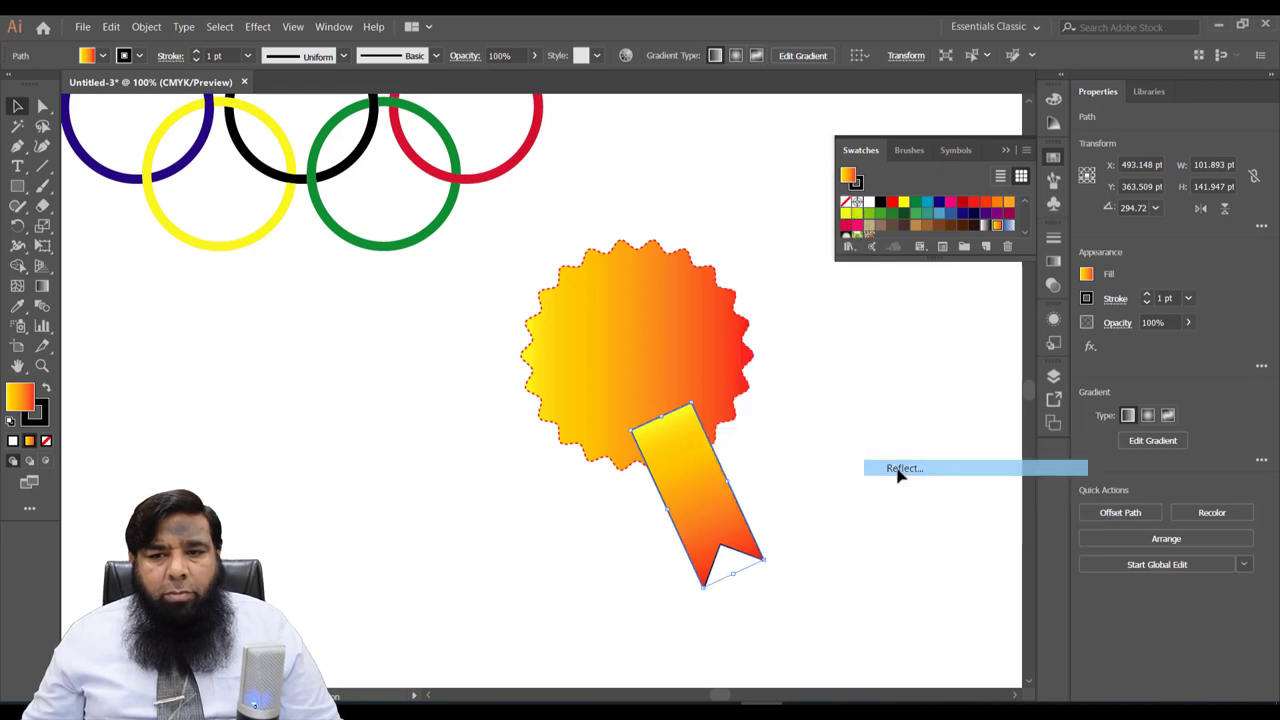
pyautogui.moveTo(713, 226); pyautogui.dragTo(455, 241)
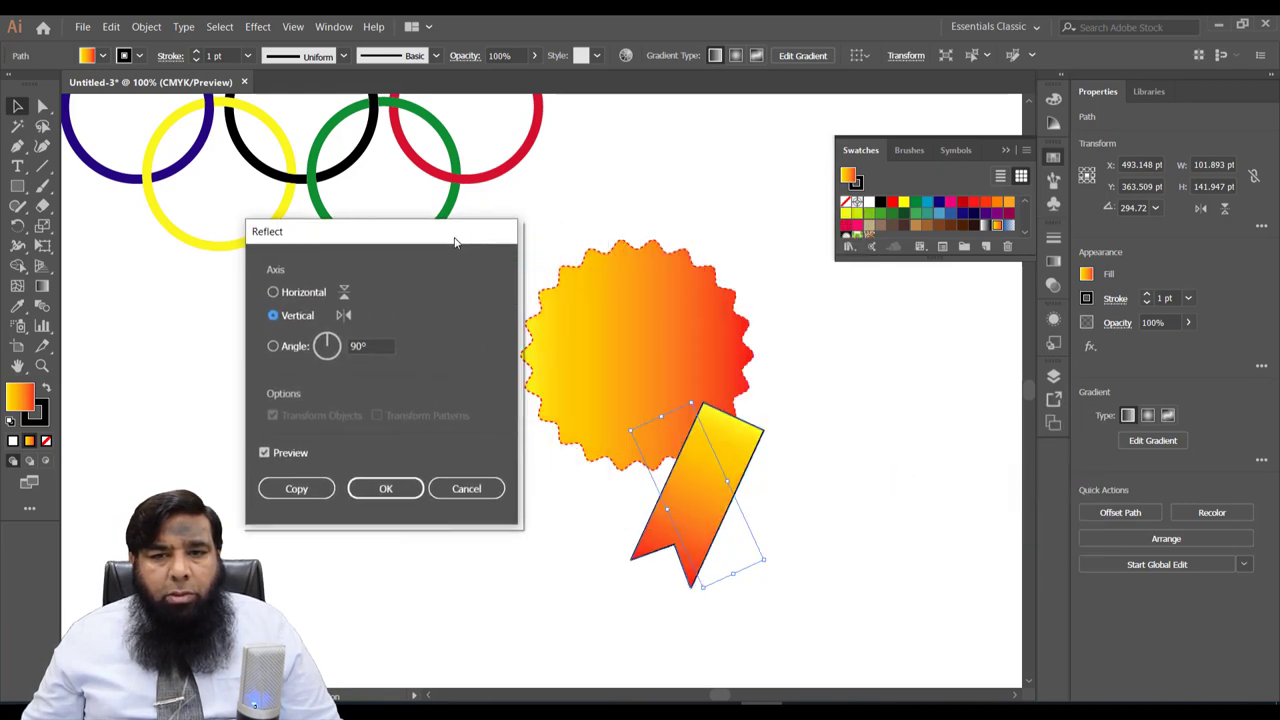
pyautogui.click(288, 487)
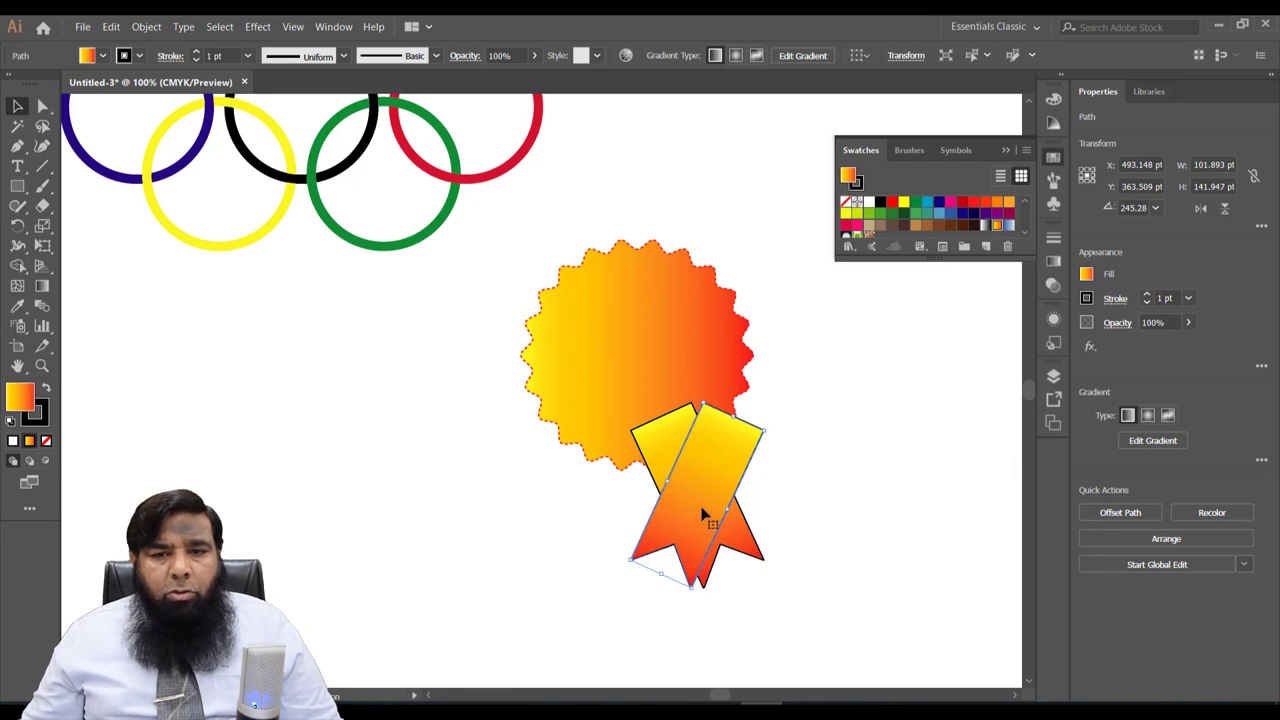
pyautogui.moveTo(706, 514)
pyautogui.mouseDown()
pyautogui.moveTo(585, 515)
pyautogui.moveTo(589, 498)
pyautogui.mouseUp()
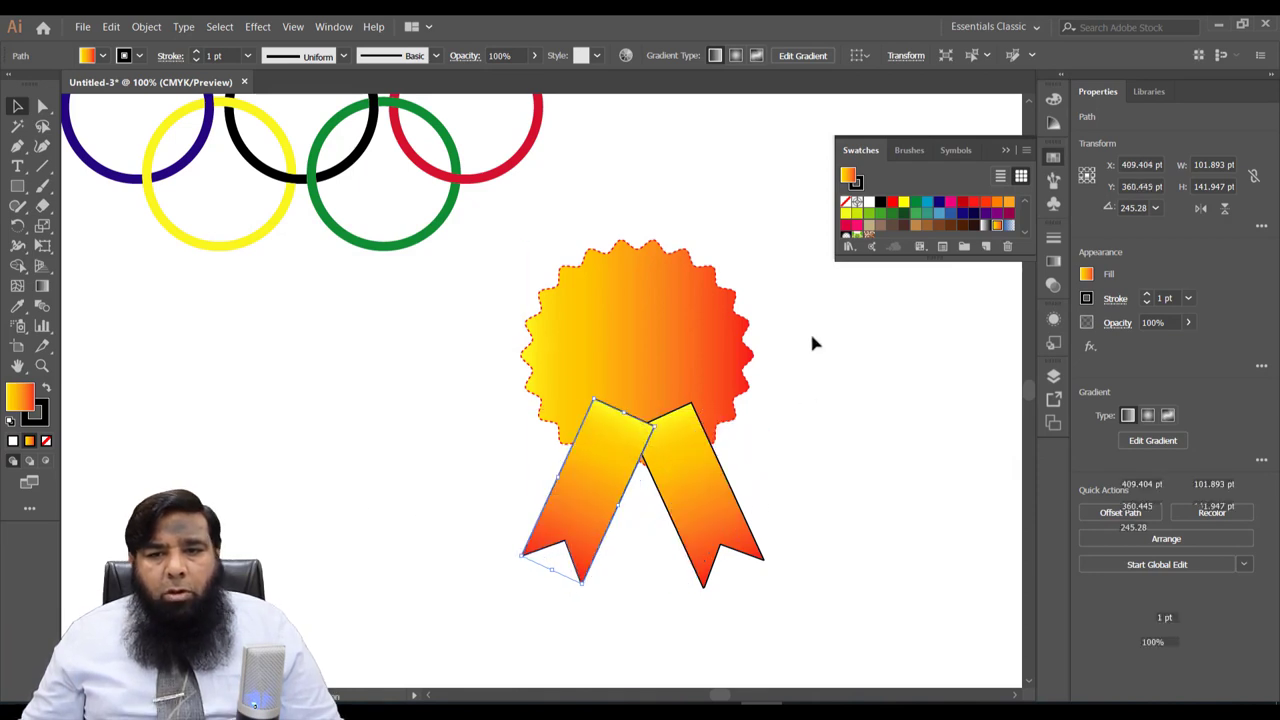
pyautogui.click(811, 343)
pyautogui.click(725, 321)
# Step: Bring the zig-zag badge to the front, in front of the ribbons
pyautogui.rightClick(723, 320)
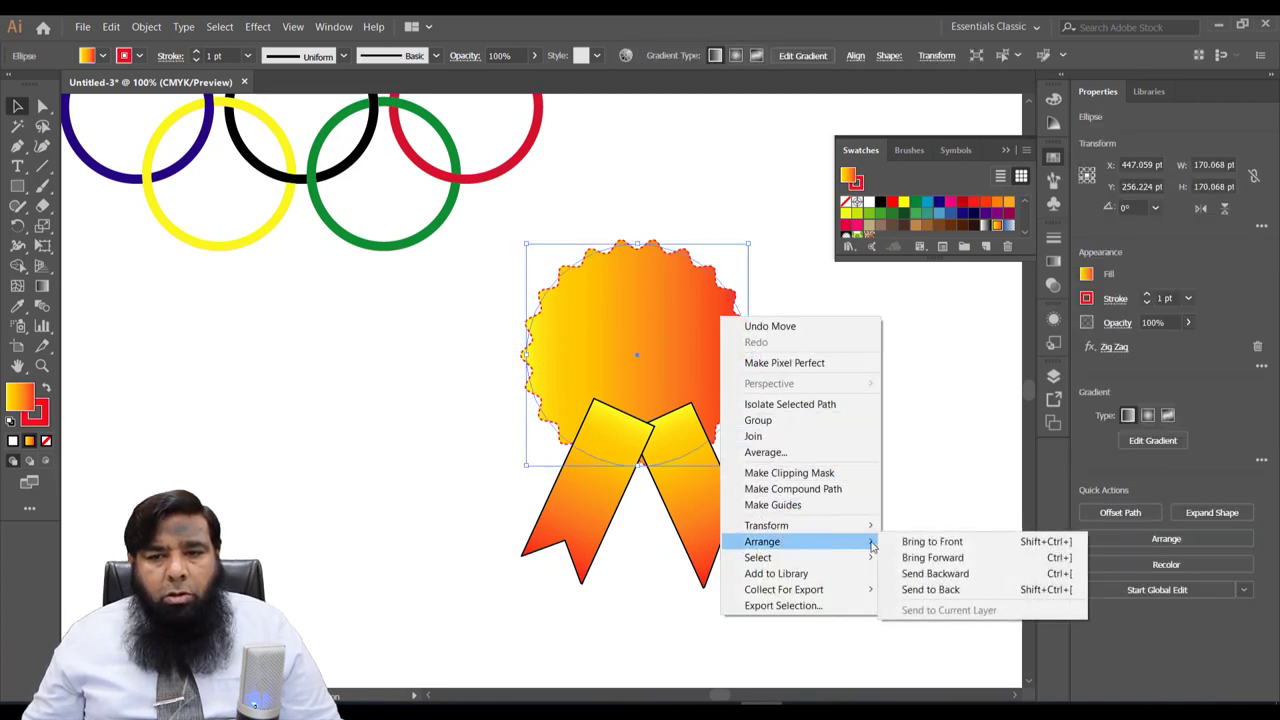
pyautogui.click(890, 542)
pyautogui.click(840, 455)
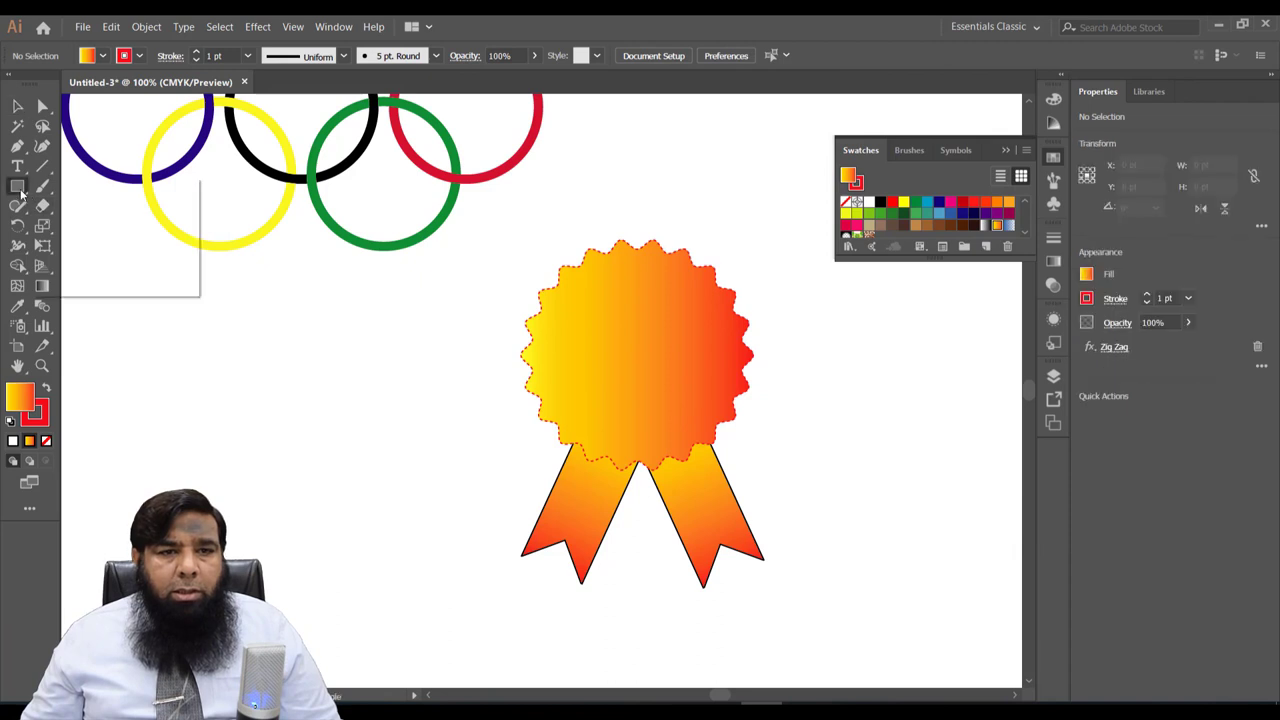
# Step: Draw a 126.011 pt dark brown circle and align it to the badge's horizontal and vertical centres
pyautogui.moveTo(18, 187); pyautogui.dragTo(110, 208)
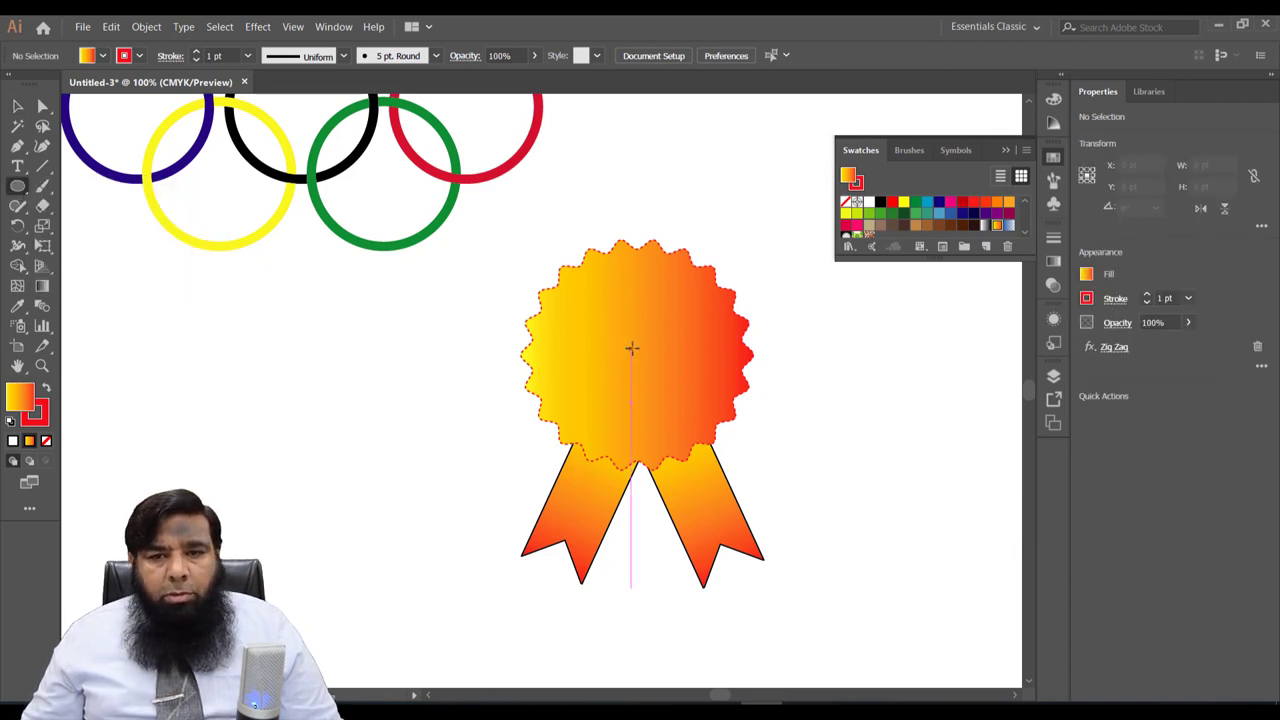
pyautogui.moveTo(632, 349); pyautogui.dragTo(713, 430)
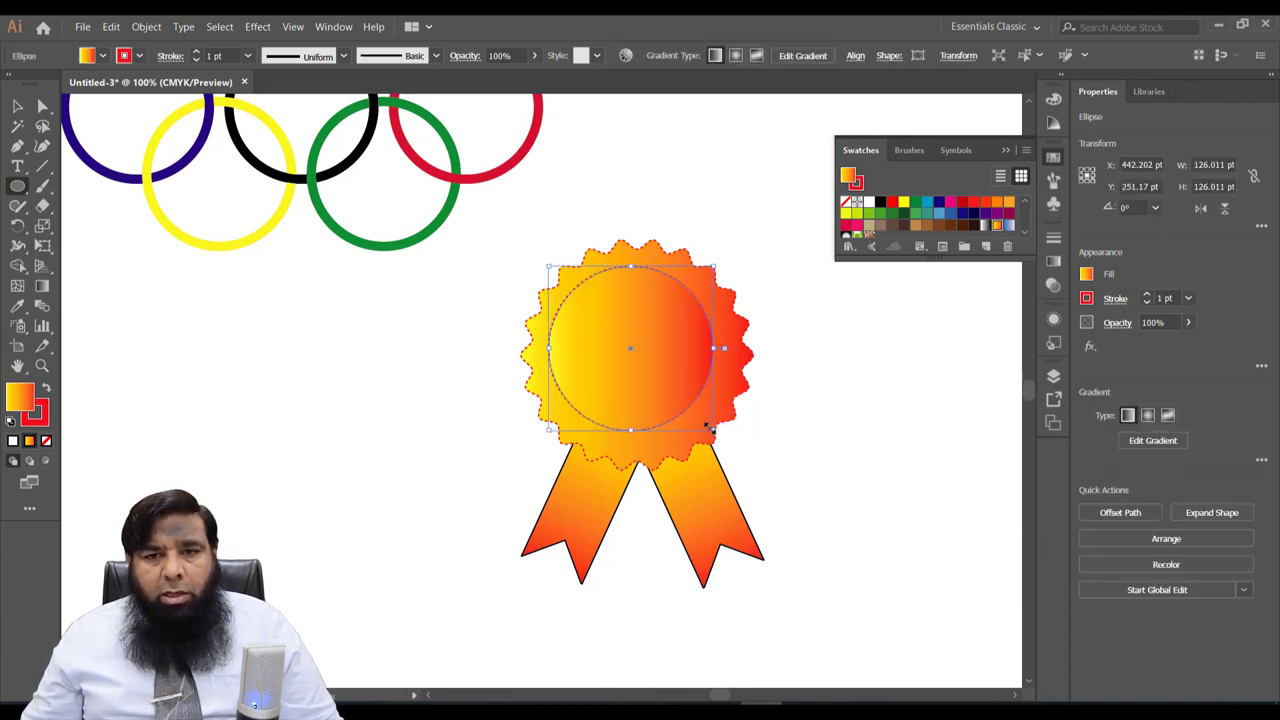
pyautogui.click(962, 229)
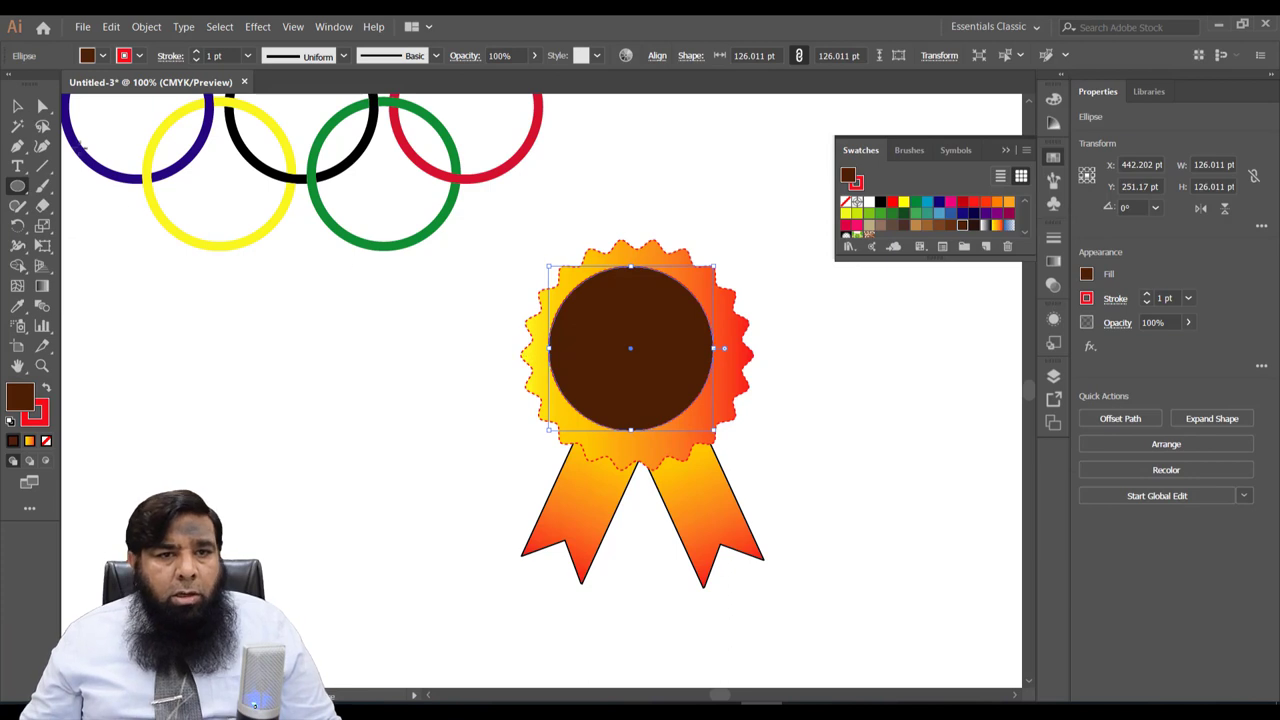
pyautogui.click(17, 104)
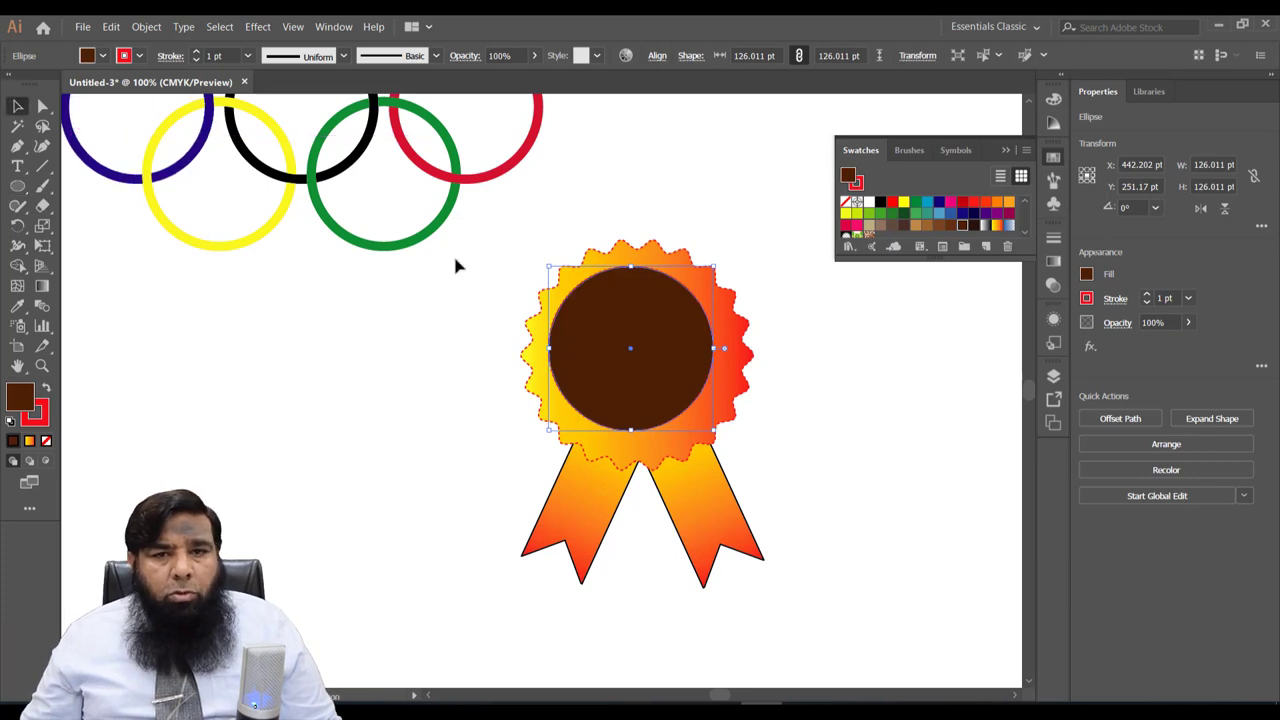
pyautogui.click(532, 332)
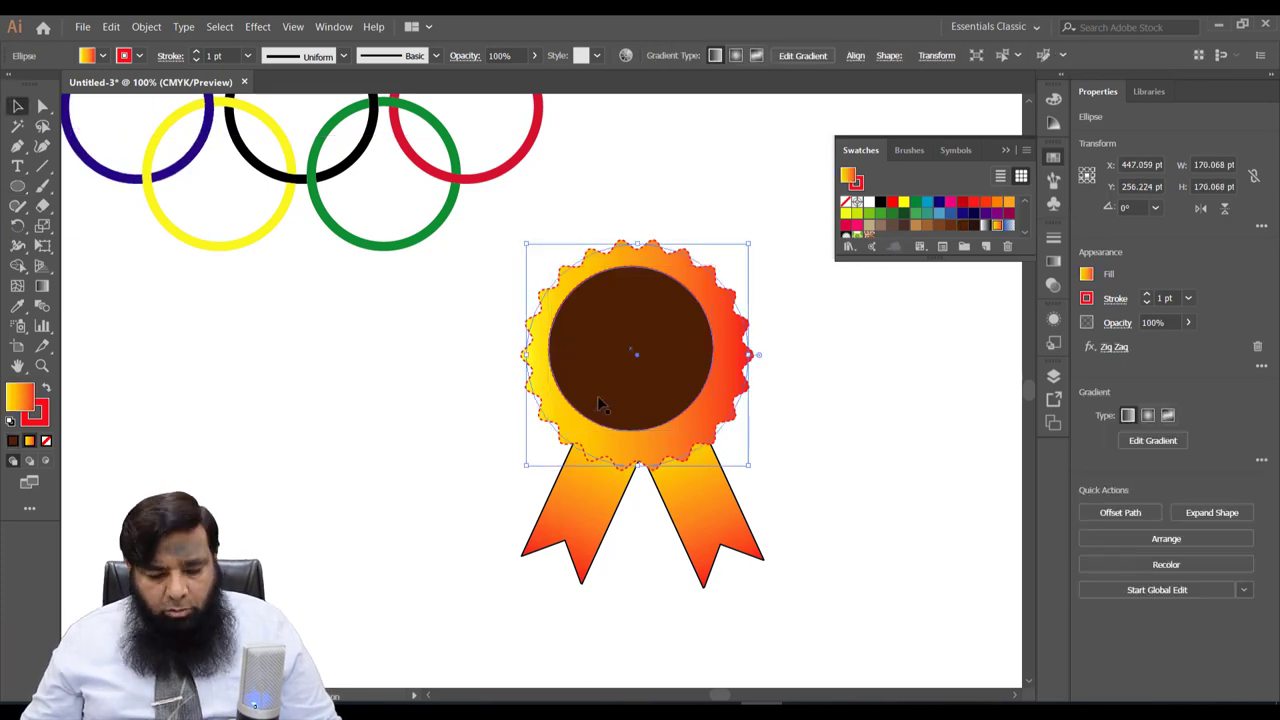
pyautogui.keyDown('shift'); pyautogui.click(712, 396); pyautogui.keyUp('shift')
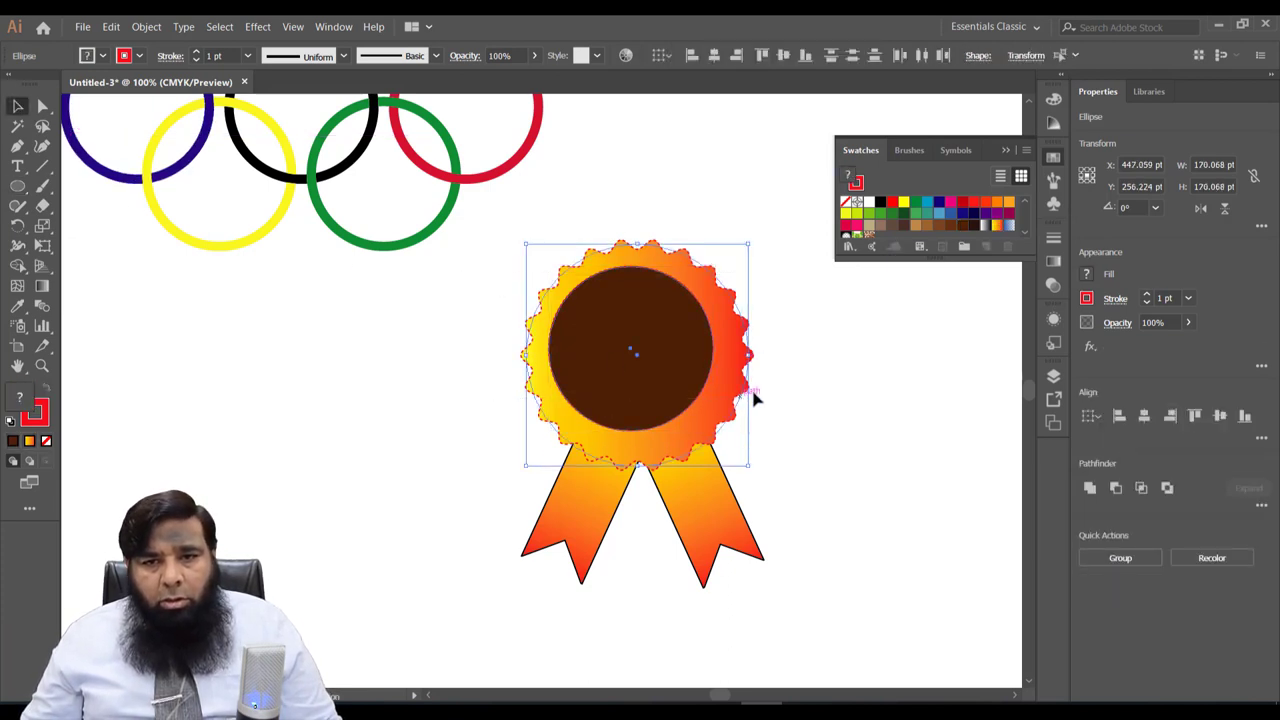
pyautogui.click(714, 56)
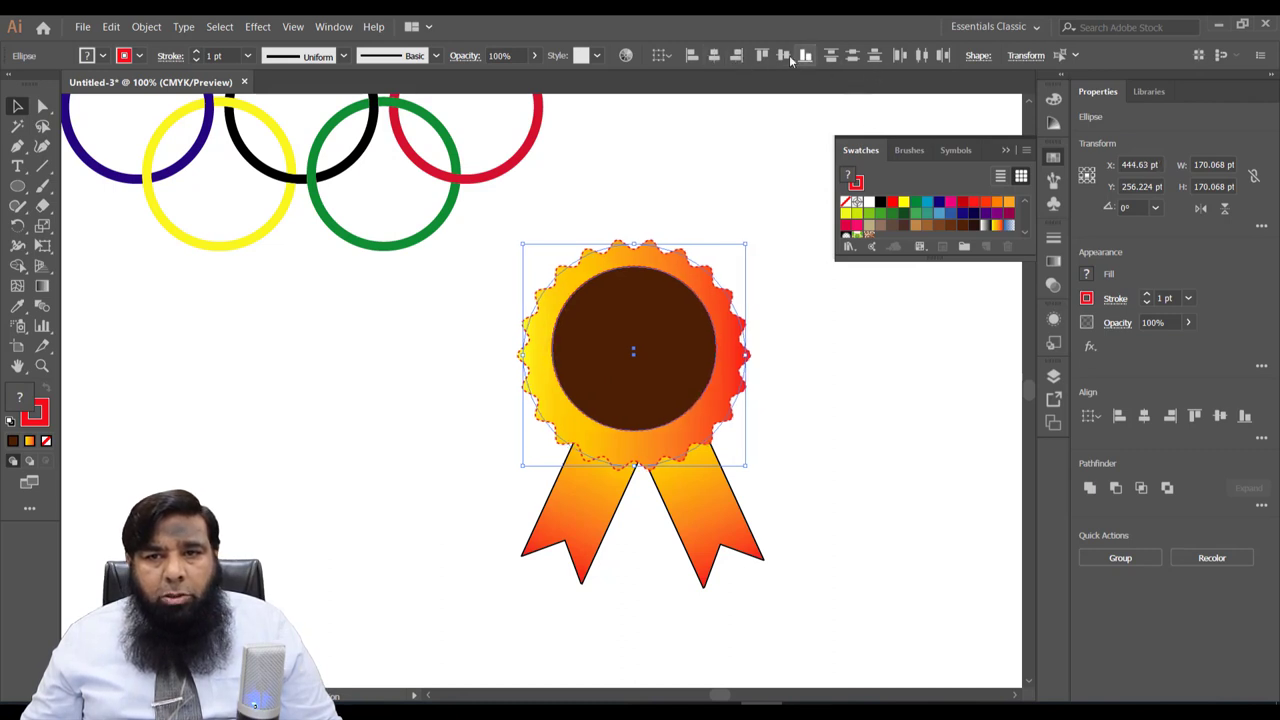
pyautogui.click(783, 55)
pyautogui.click(830, 388)
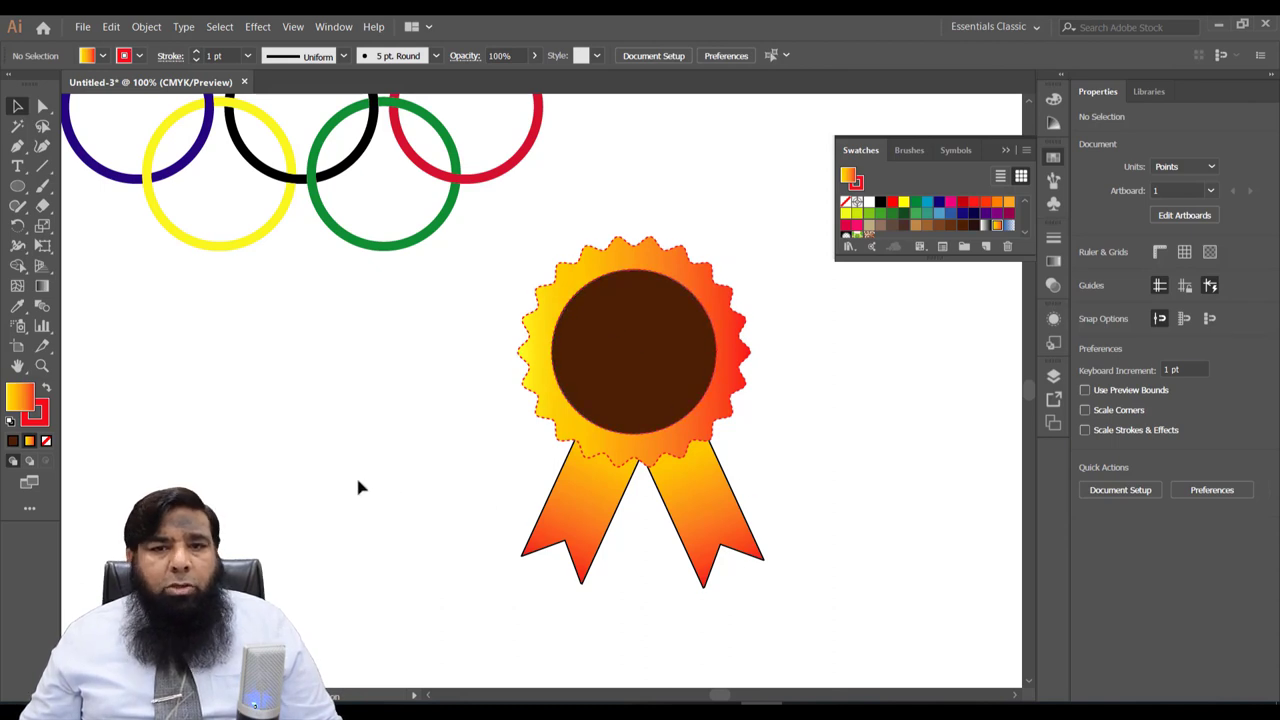
# Step: Type 'Happy' and 'EID DAY' on two lines at 21 pt
pyautogui.click(18, 167)
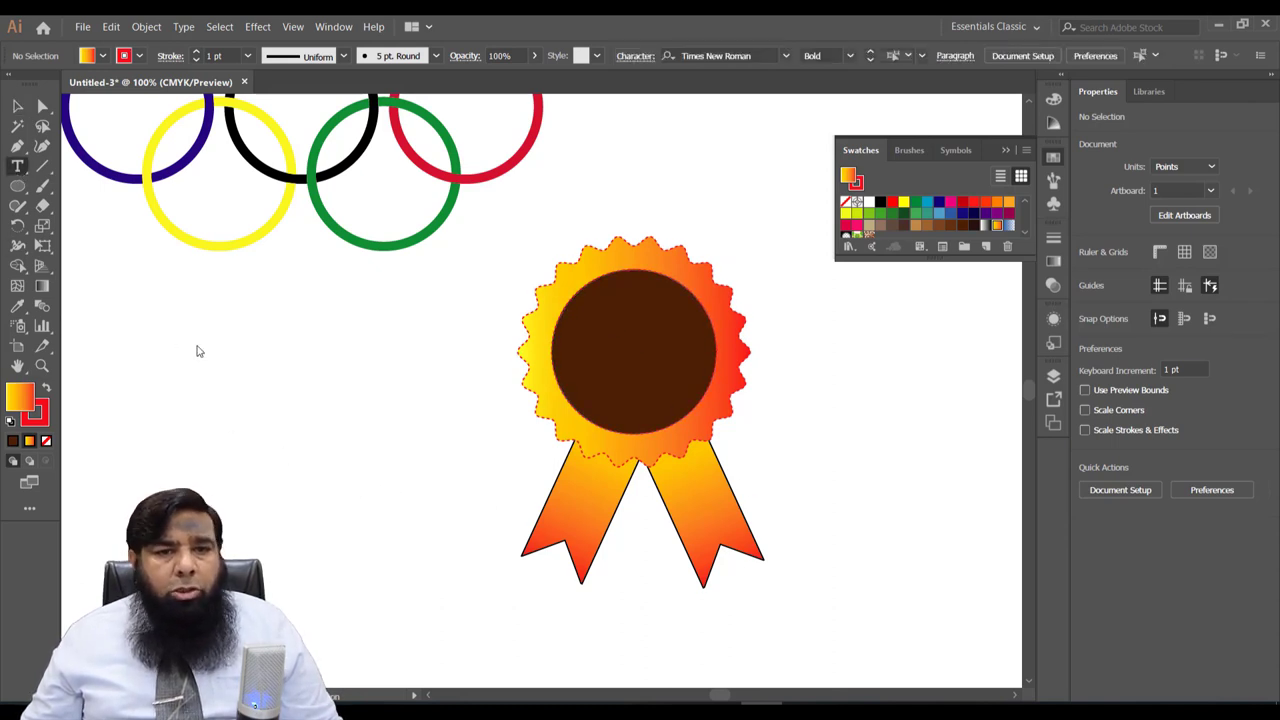
pyautogui.hotkey('shift', 'Left')
pyautogui.hotkey('shift', 'Left')
pyautogui.hotkey('shift', 'Left')
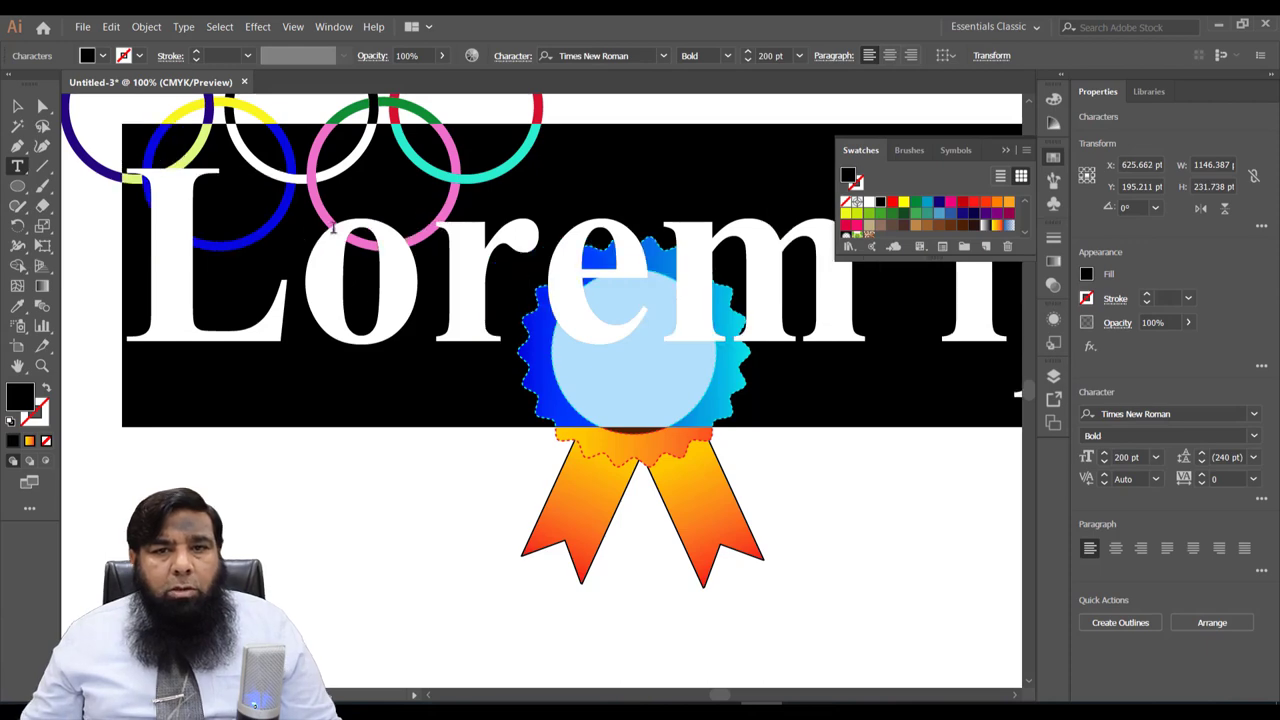
pyautogui.click(801, 57)
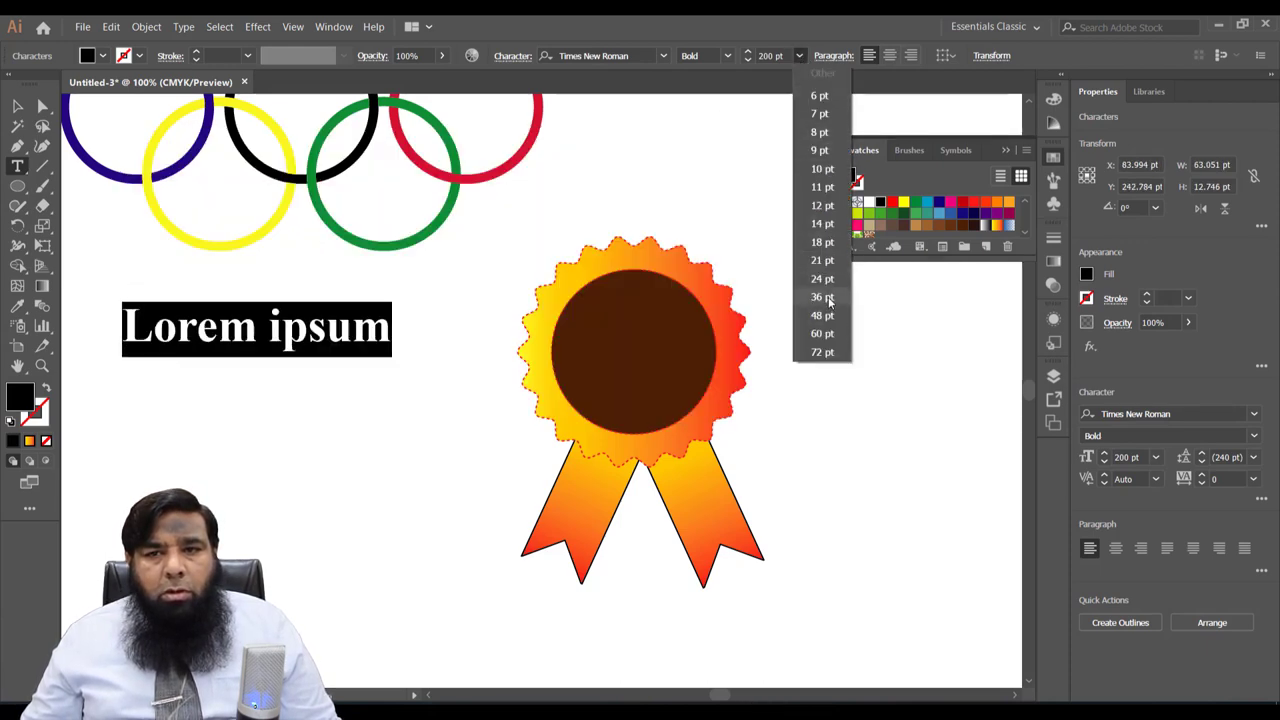
pyautogui.click(822, 261)
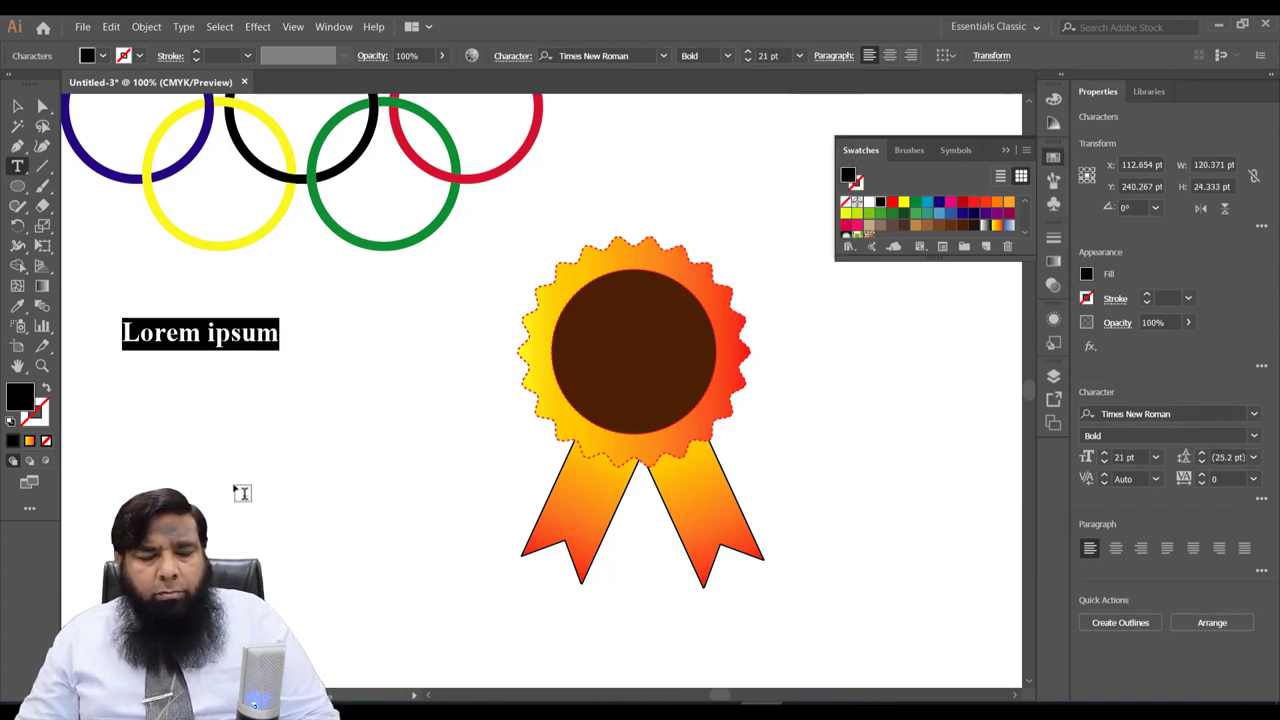
pyautogui.write('Happy')
pyautogui.press('Return')
pyautogui.write('EID DAY')
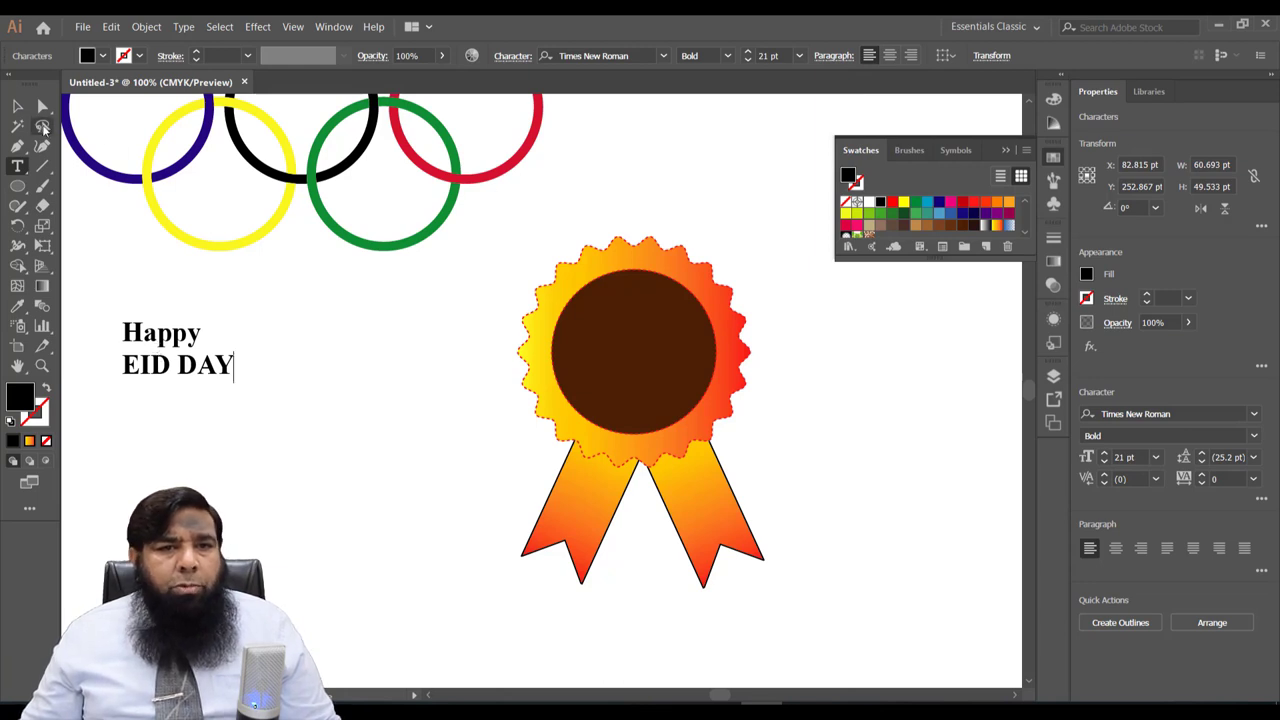
# Step: Centre-align the text, move it to the brown circle's centre, and colour it white
pyautogui.click(17, 106)
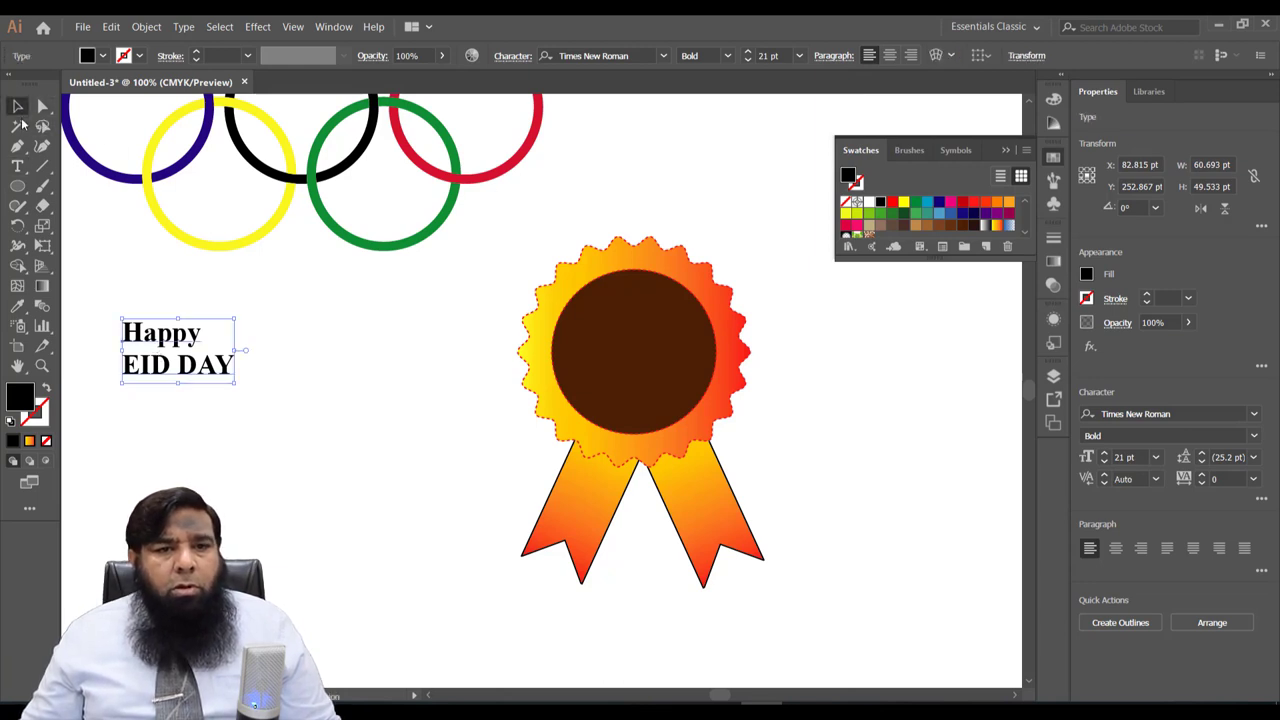
pyautogui.click(889, 55)
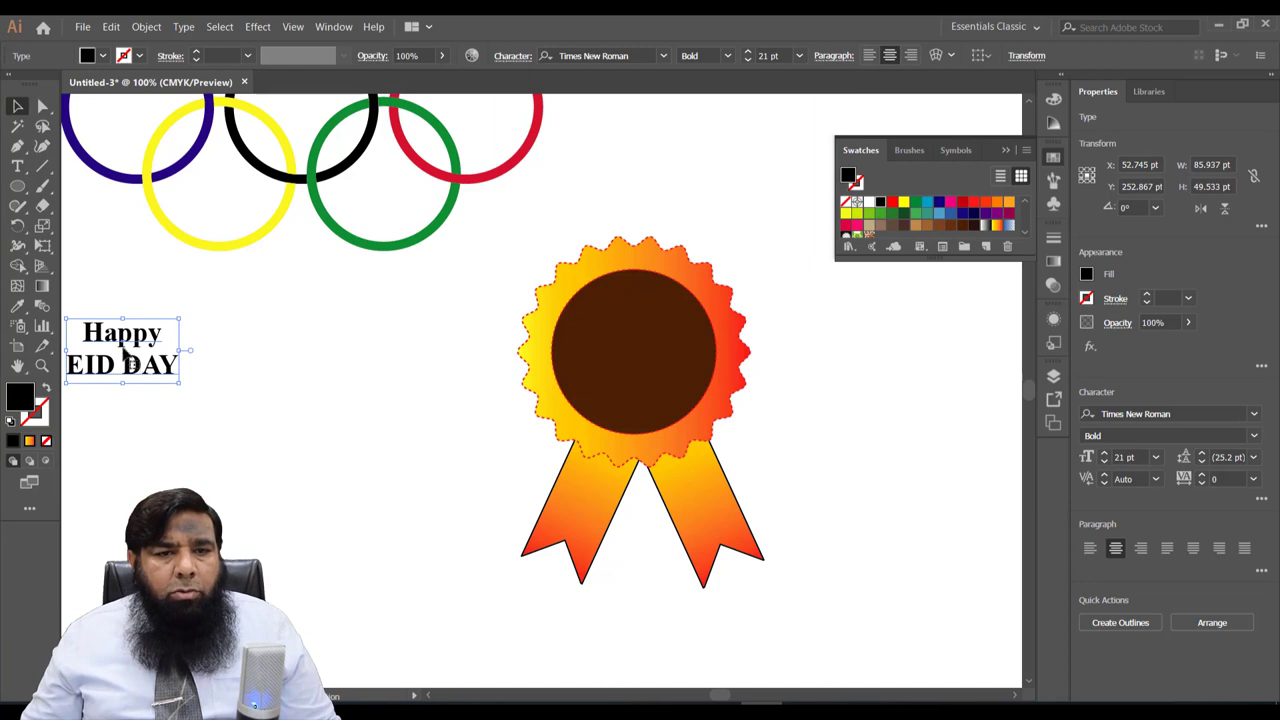
pyautogui.moveTo(130, 343); pyautogui.dragTo(640, 355)
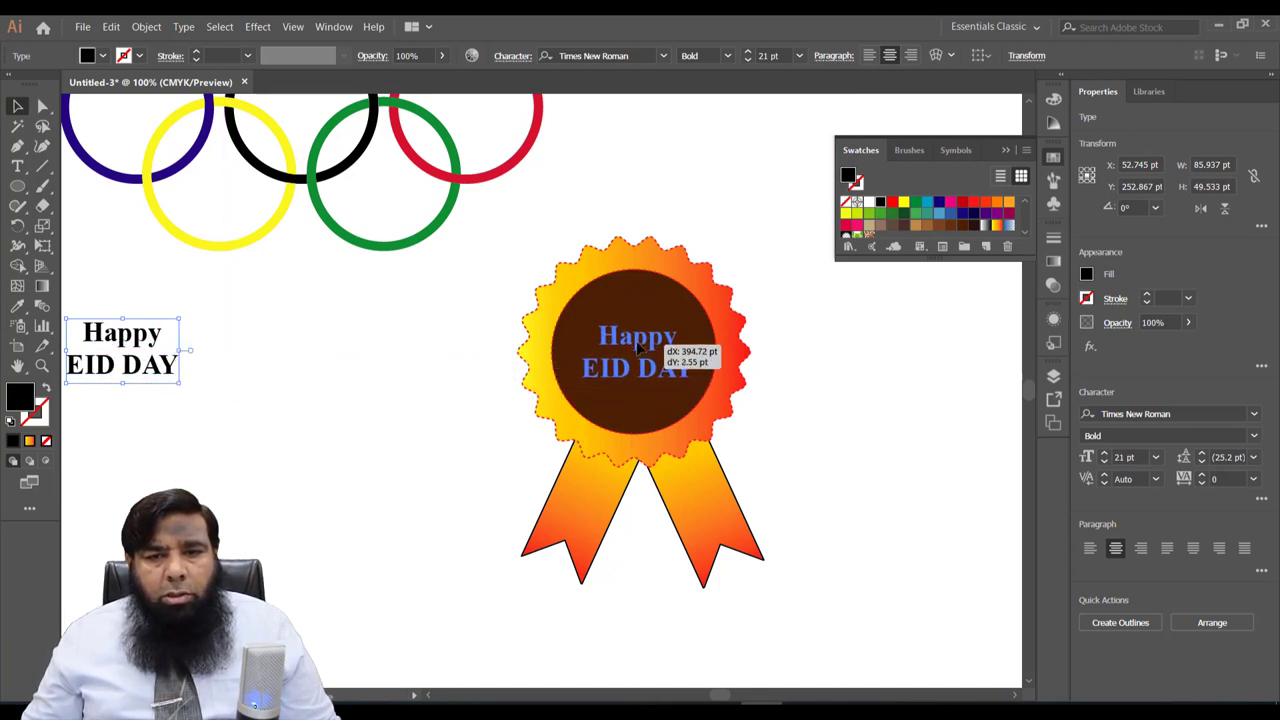
pyautogui.moveTo(640, 355); pyautogui.dragTo(638, 345)
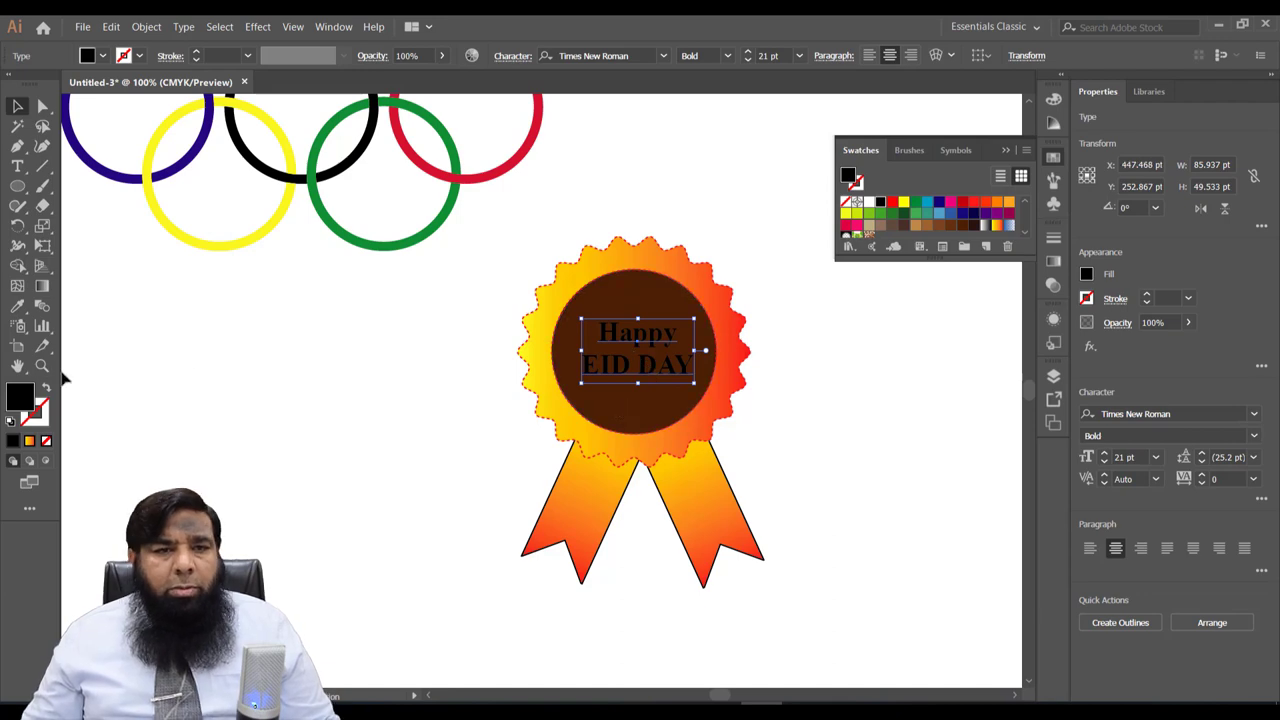
pyautogui.doubleClick(20, 396)
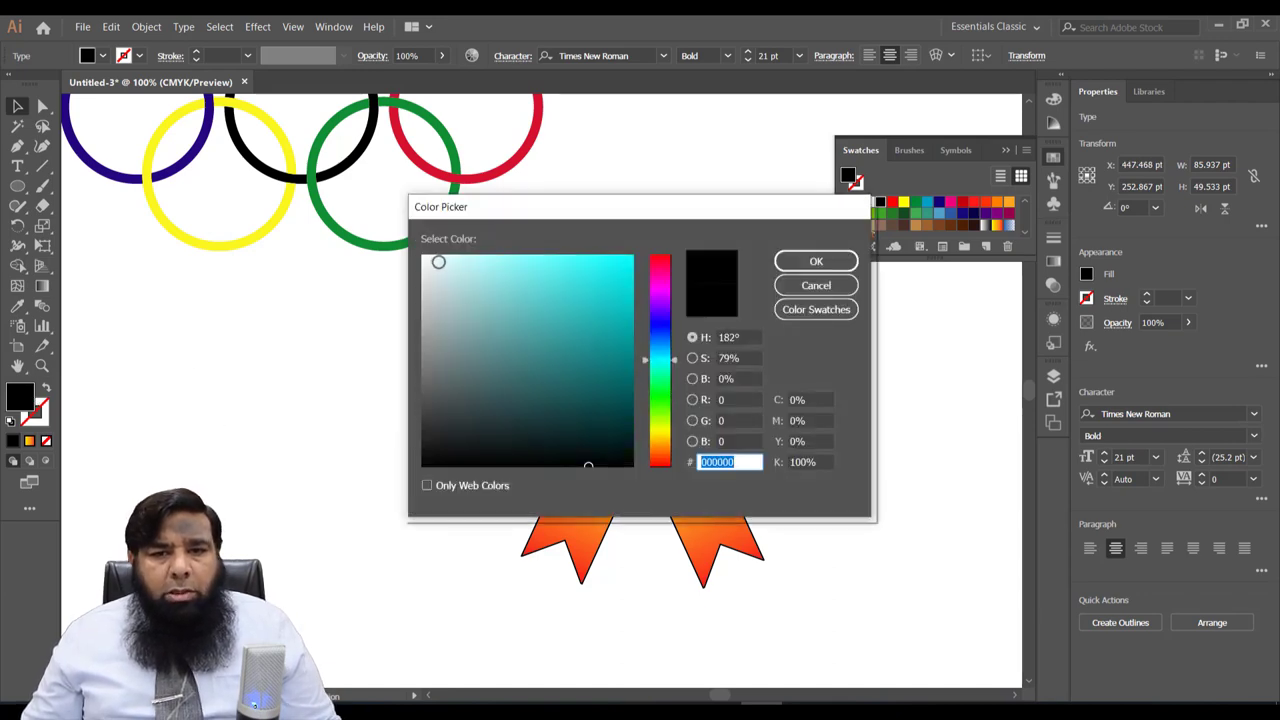
pyautogui.click(425, 259)
pyautogui.click(815, 261)
pyautogui.click(475, 405)
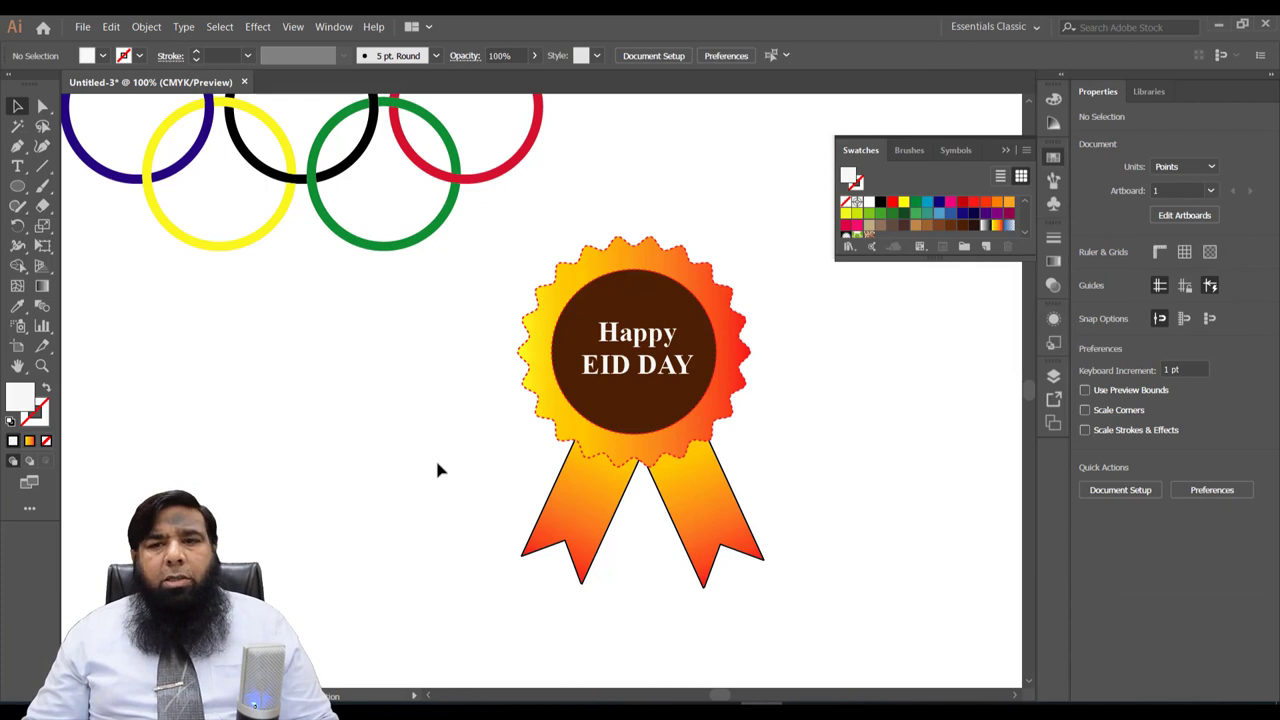
pyautogui.hotkey('ctrl', '0')
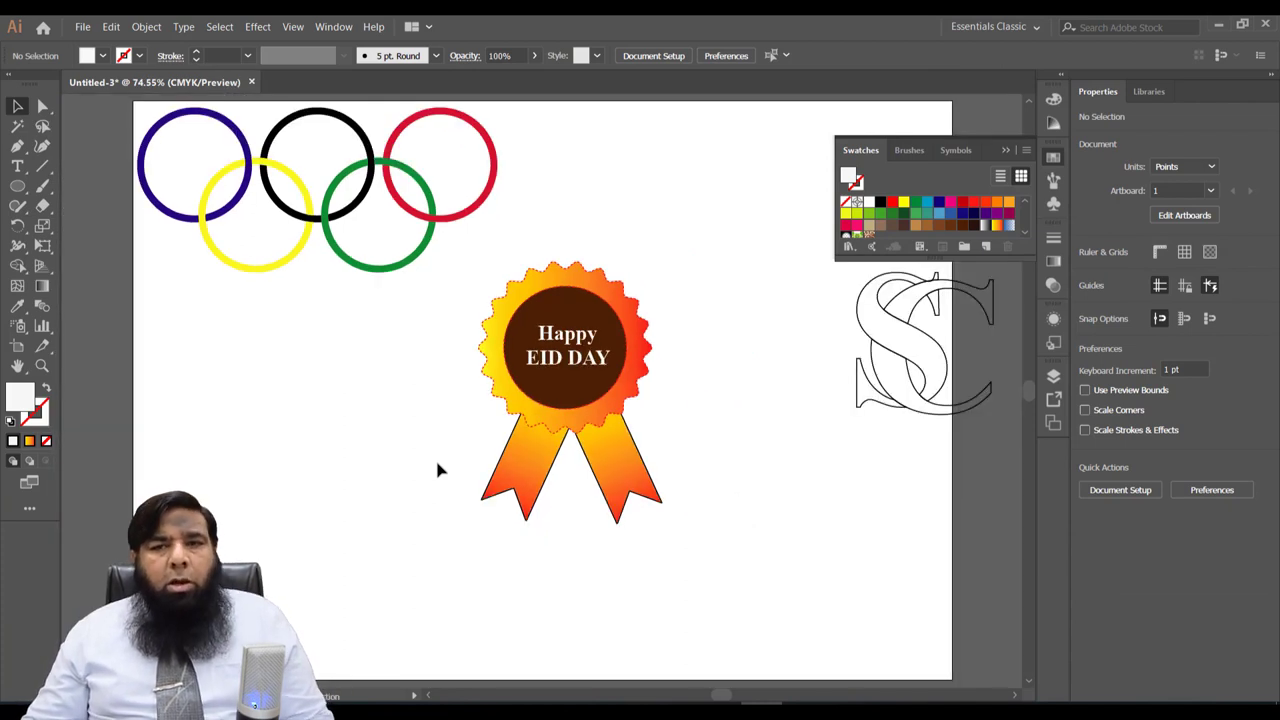